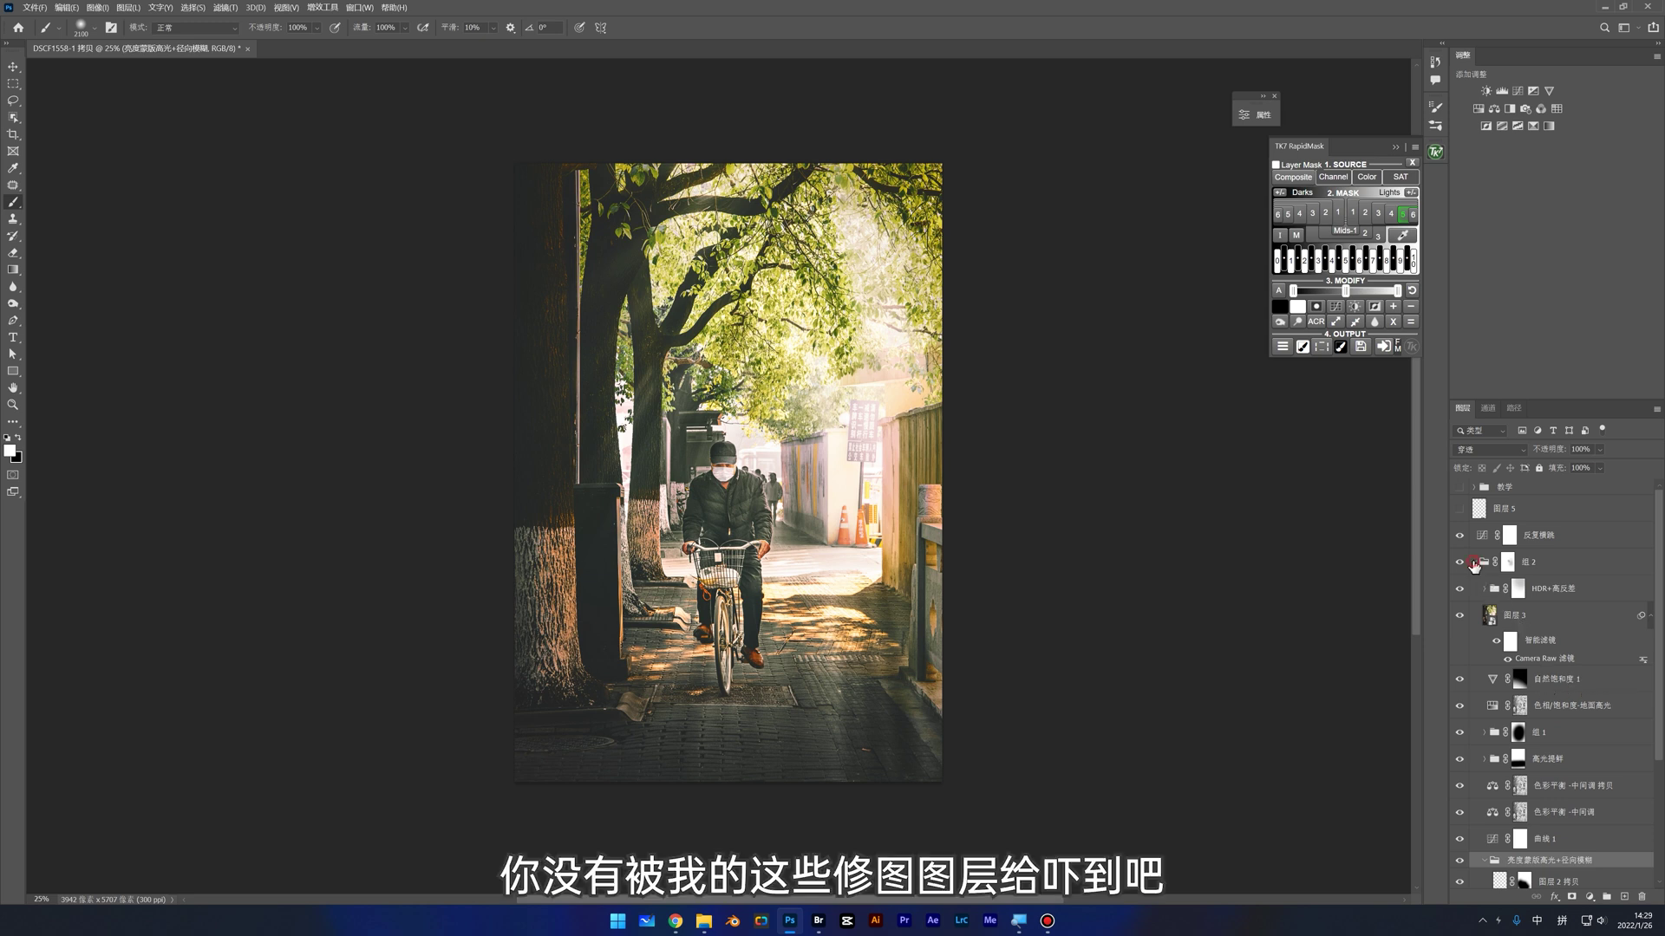
Step: Review the layers inside group 组 2, collapse the group and select the original photo layer DSCF1558
left_click(1473, 565)
scroll(1514, 685, "down", 5)
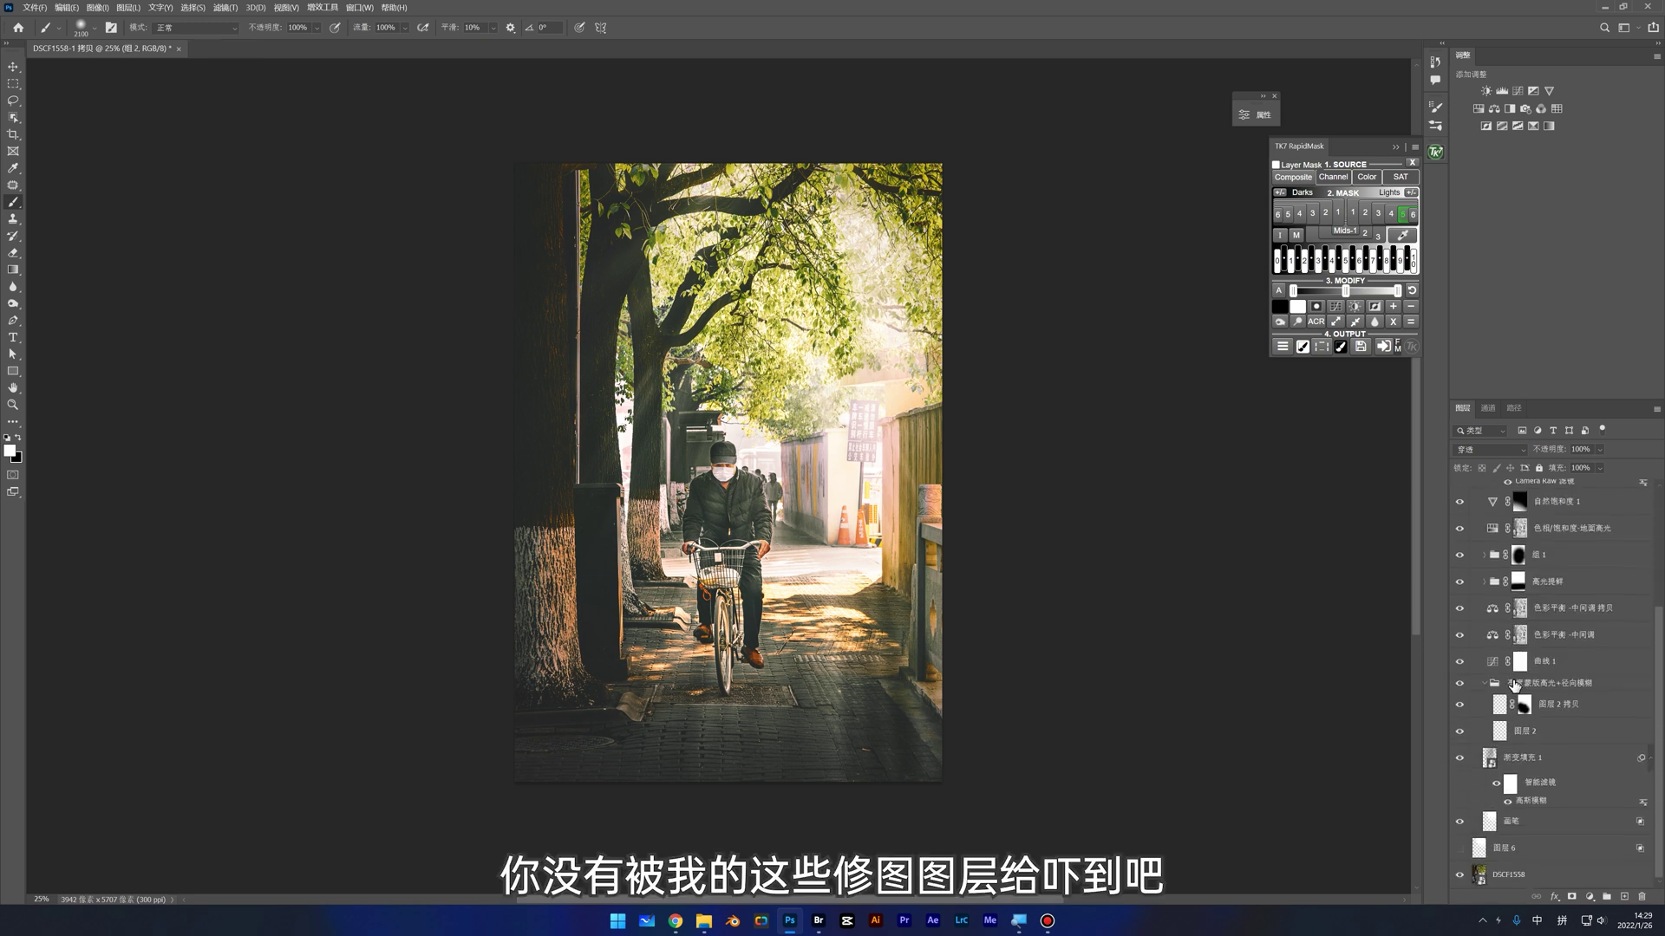
scroll(1513, 685, "up", 3)
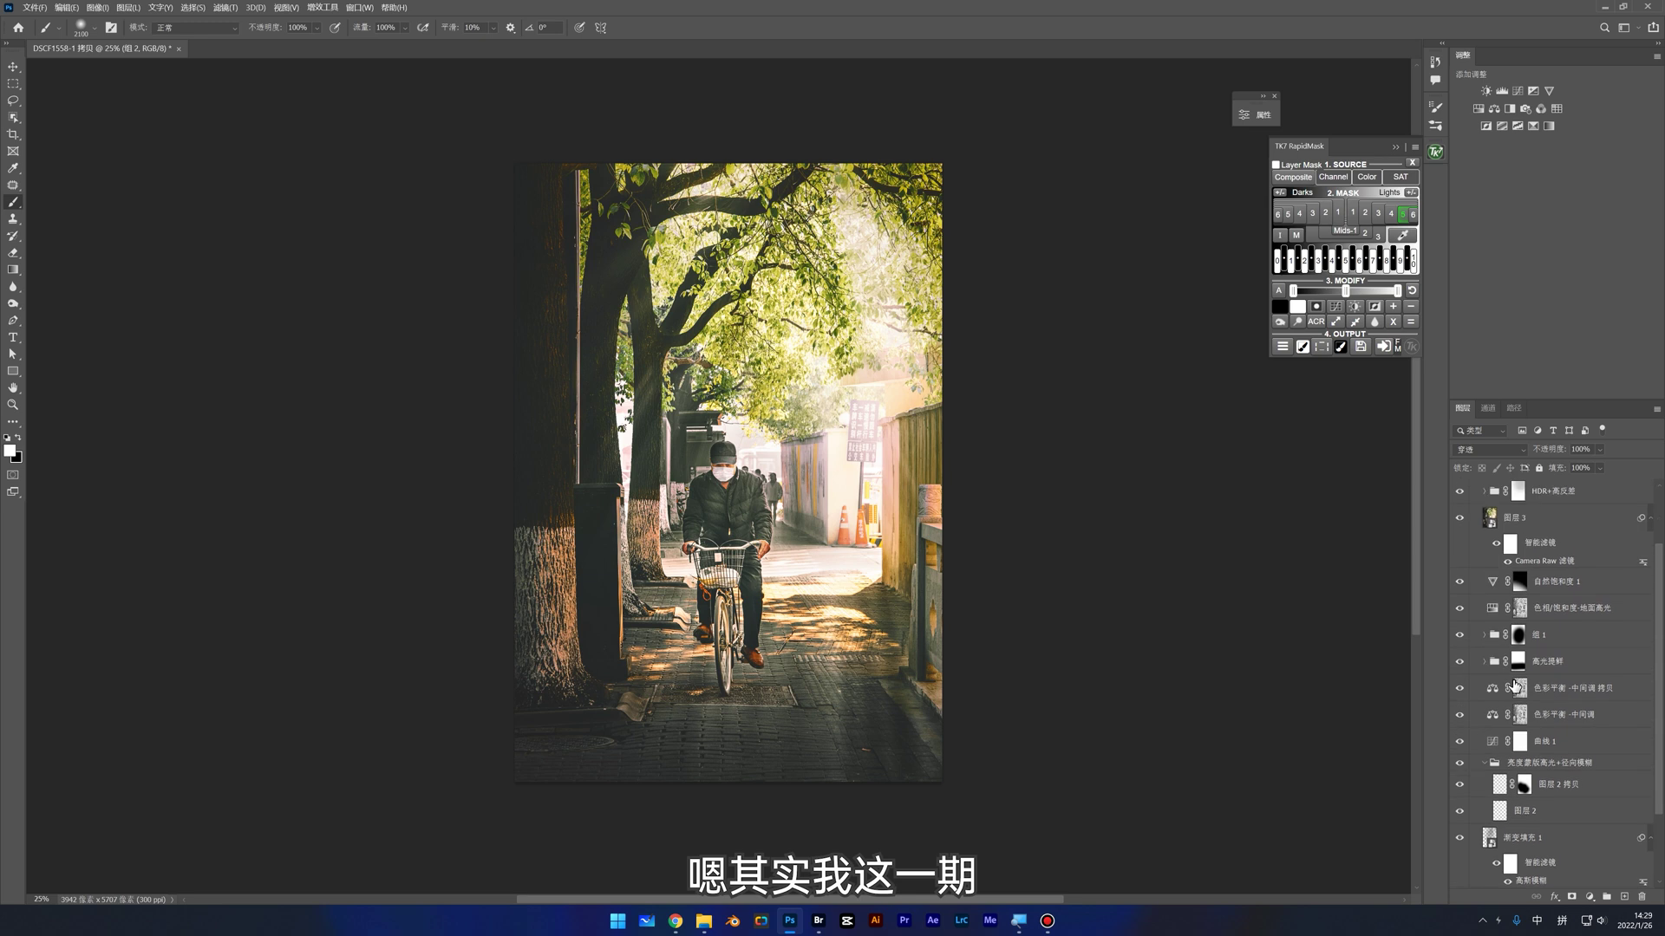
scroll(1514, 685, "up", 4)
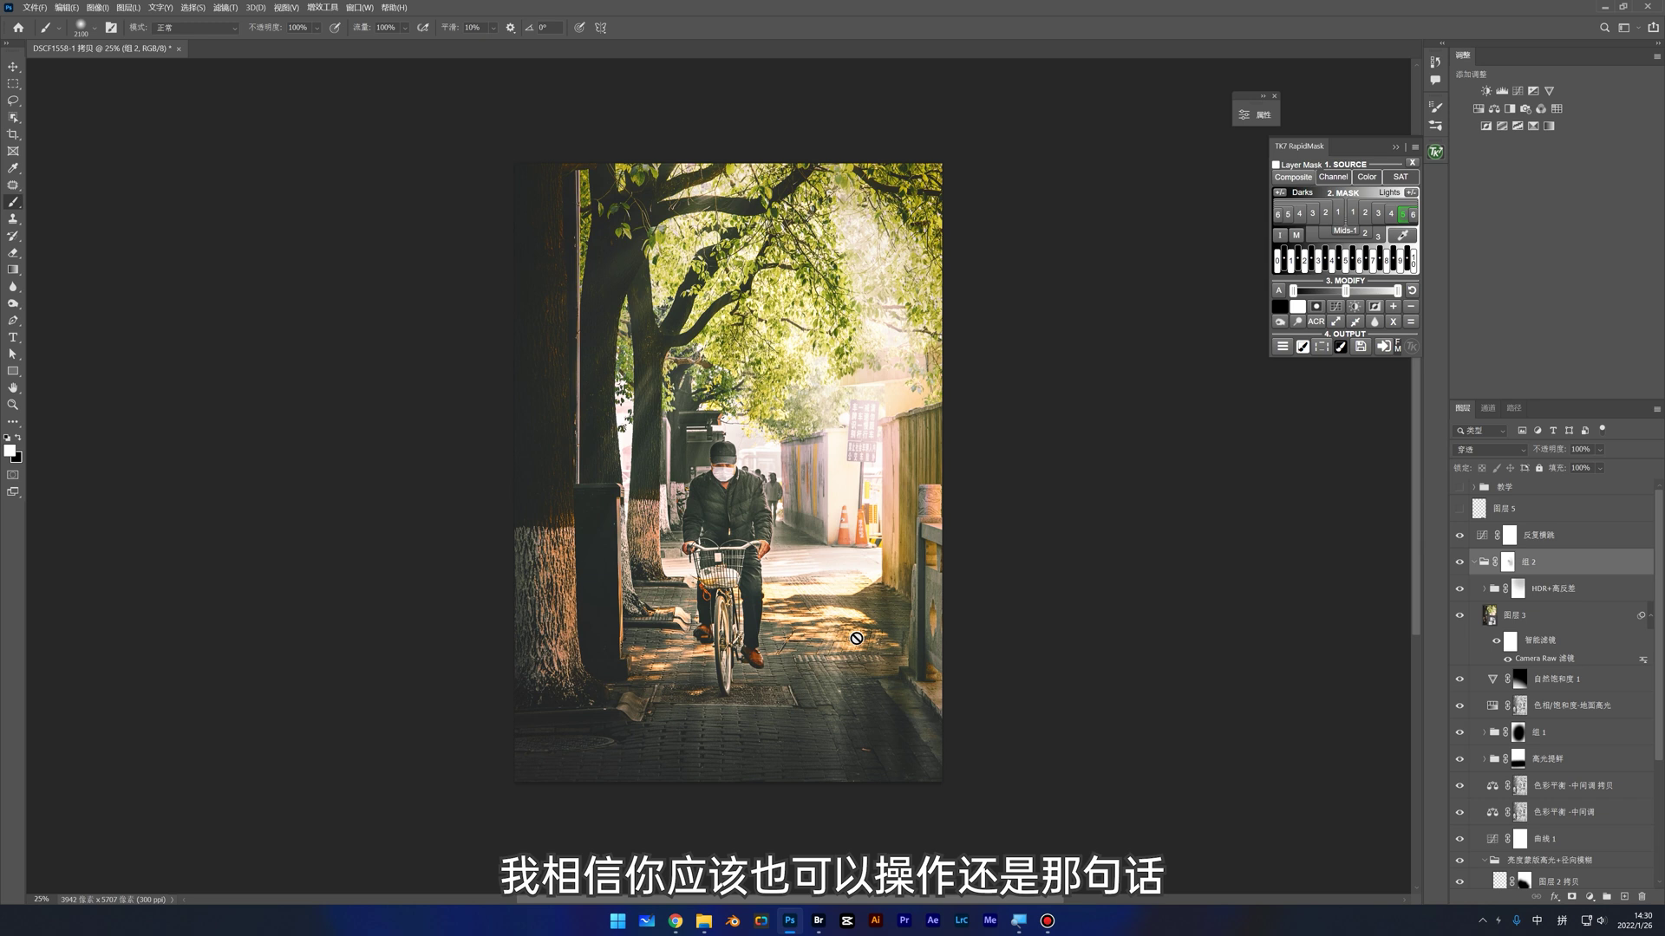
left_click(1476, 564)
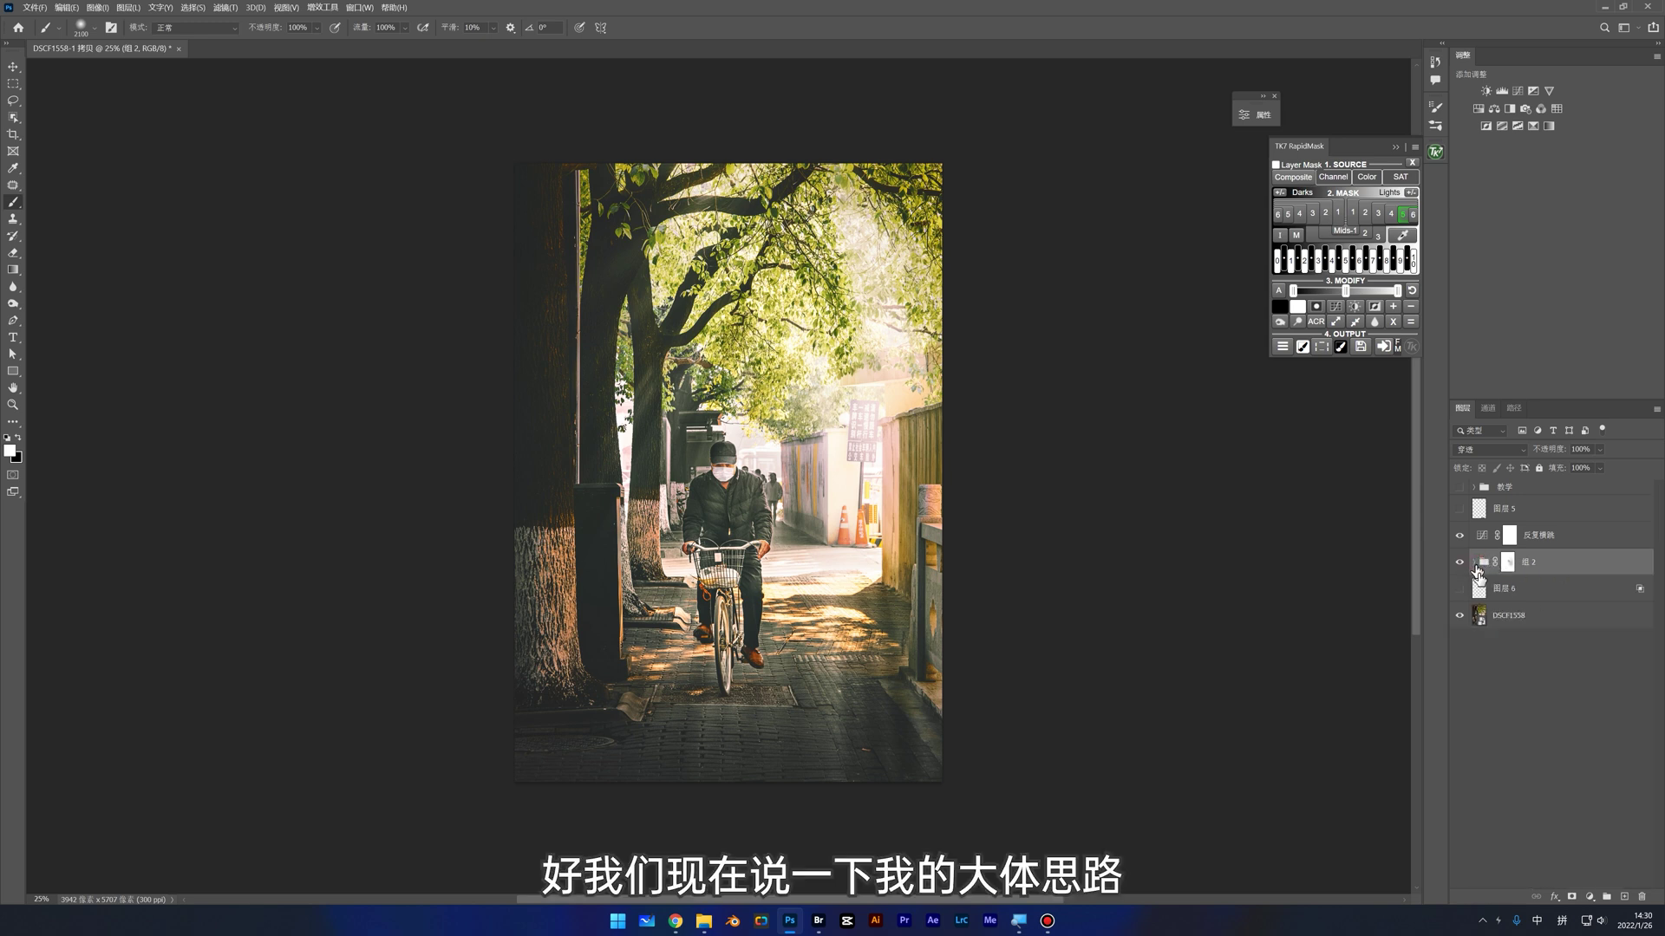
left_click(1481, 617)
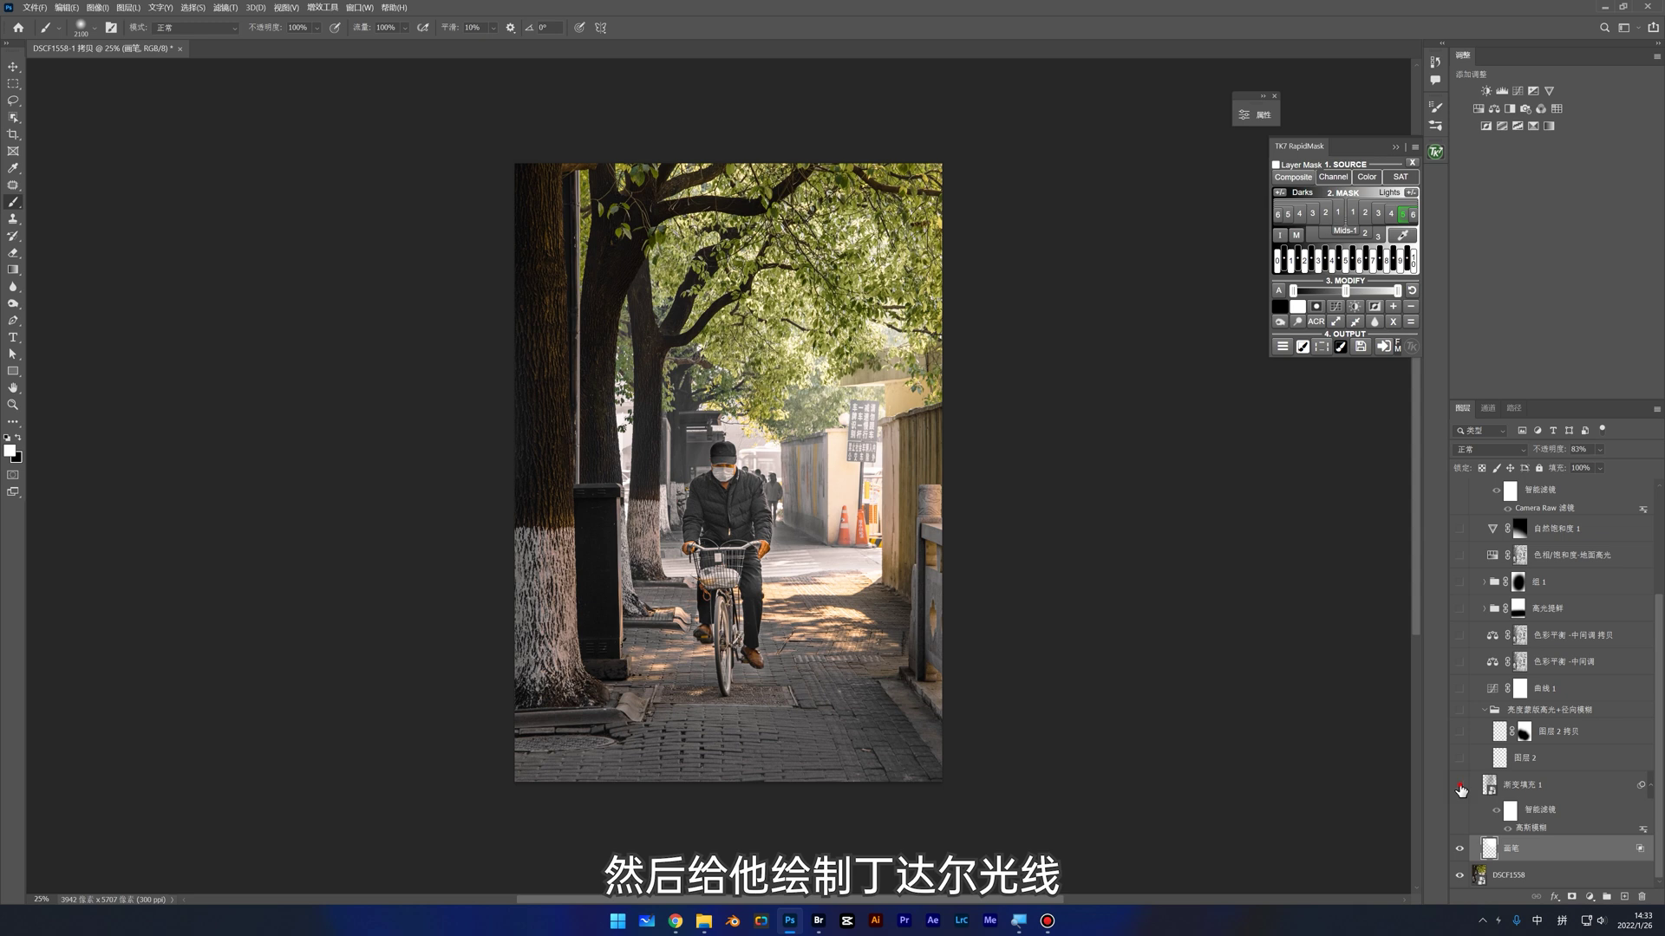
Step: Show the 渐变填充 1 layer and inspect the contents of the 亮度蒙版高光+径向模糊 group
left_click(1460, 788)
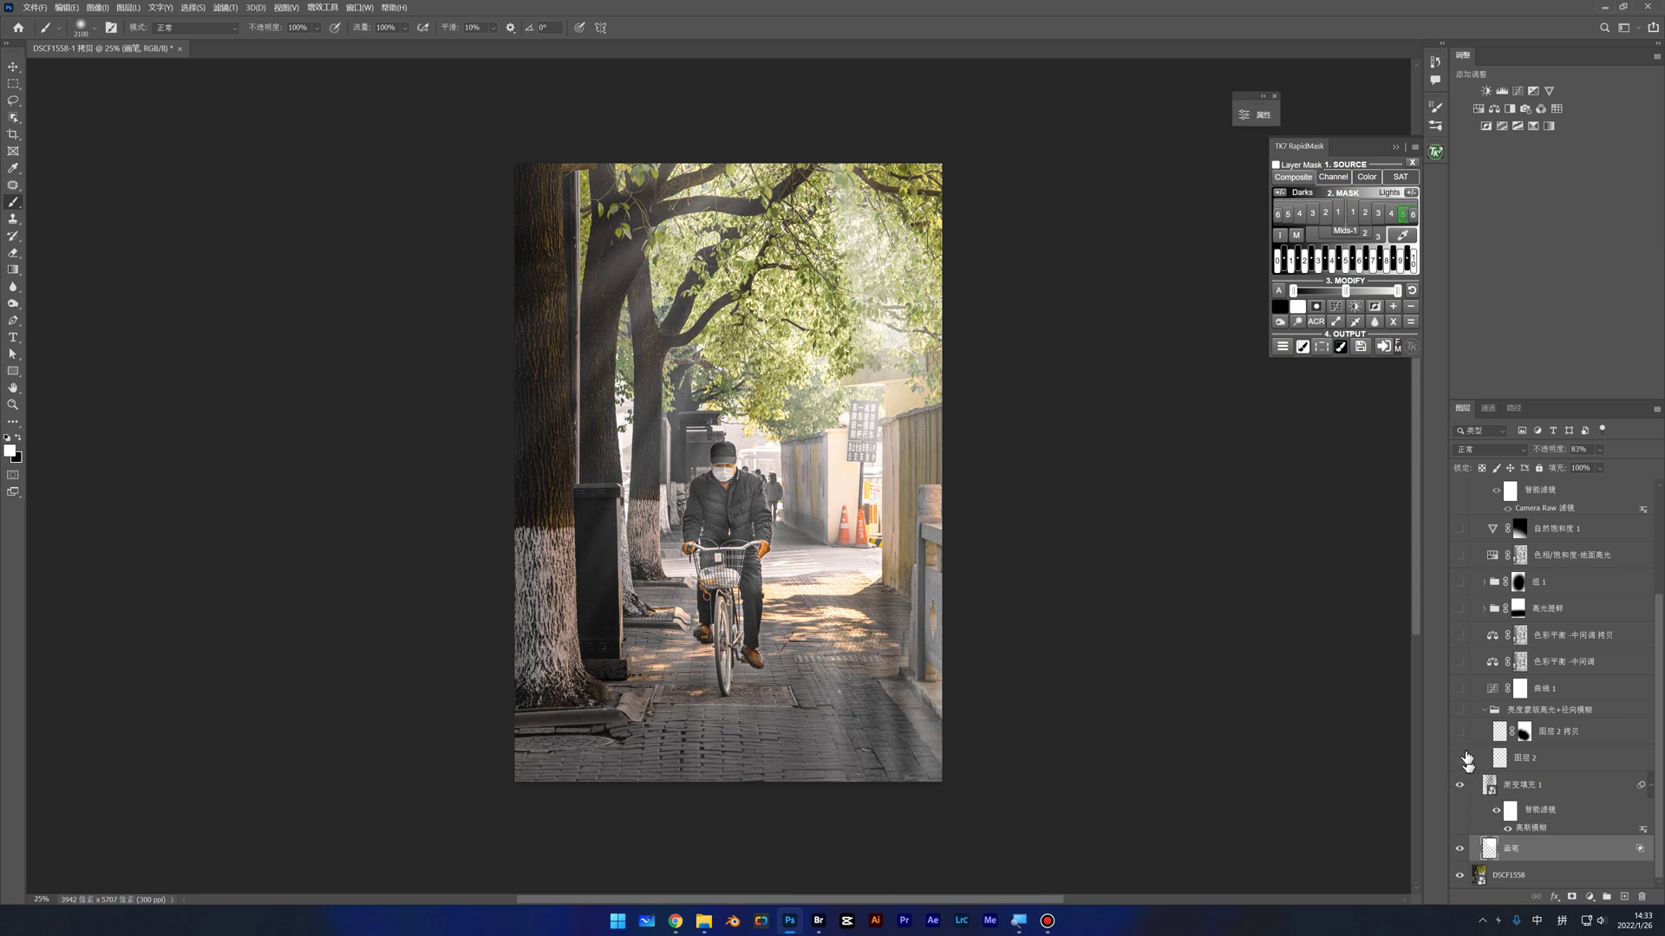
left_click(1484, 710)
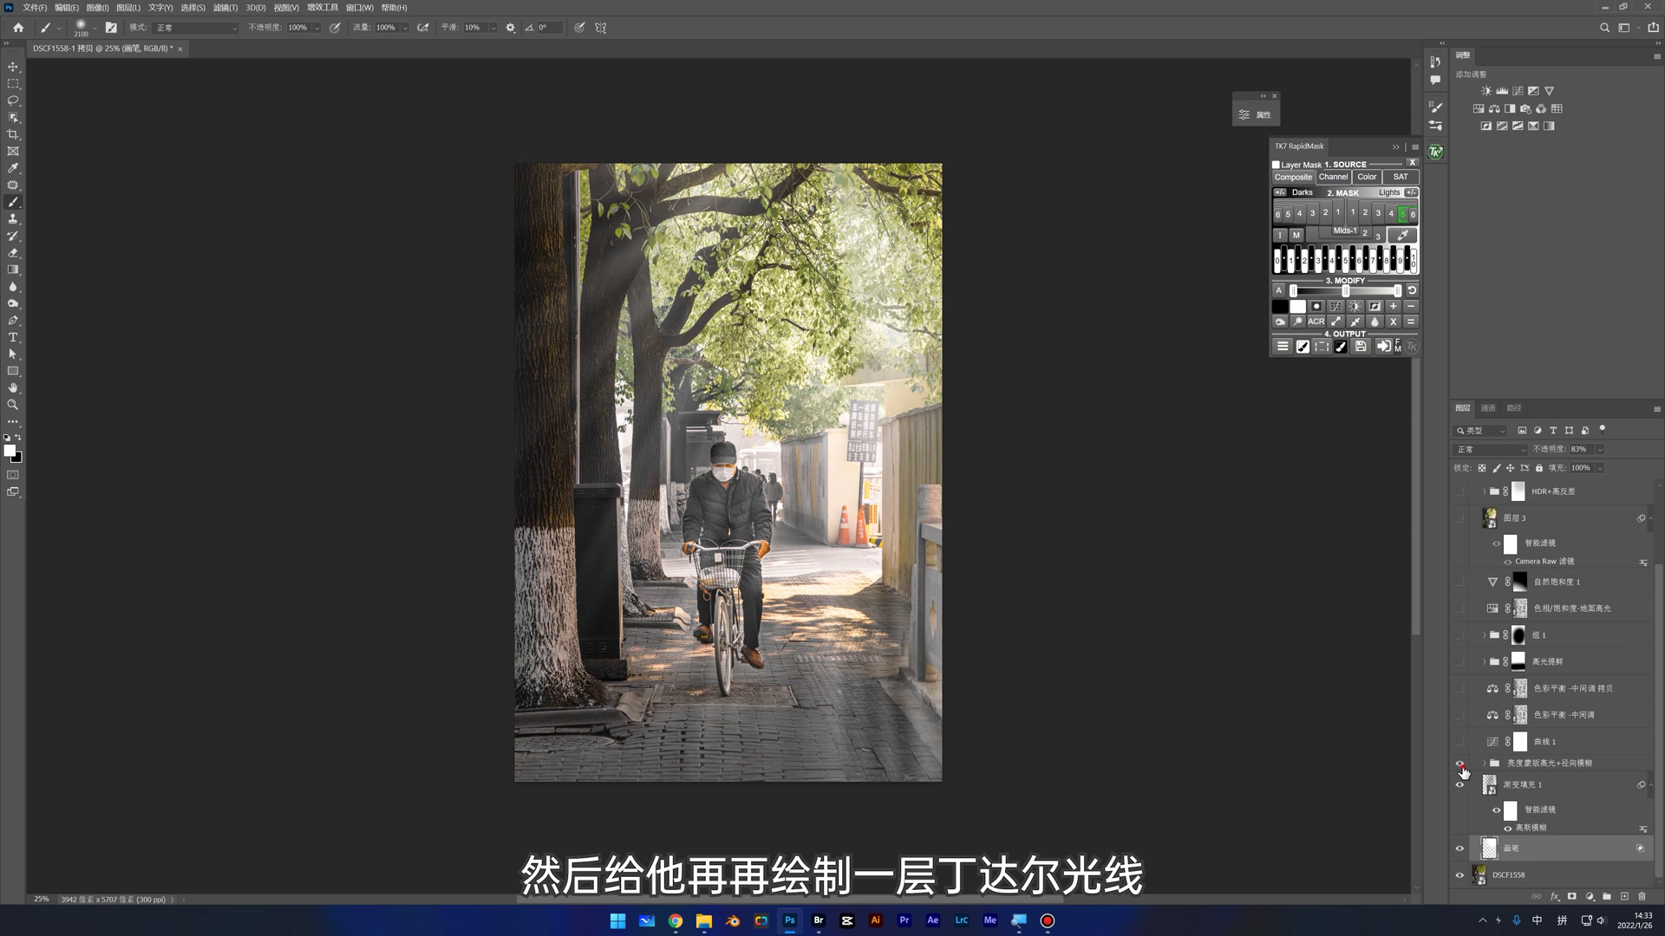
left_click(1483, 763)
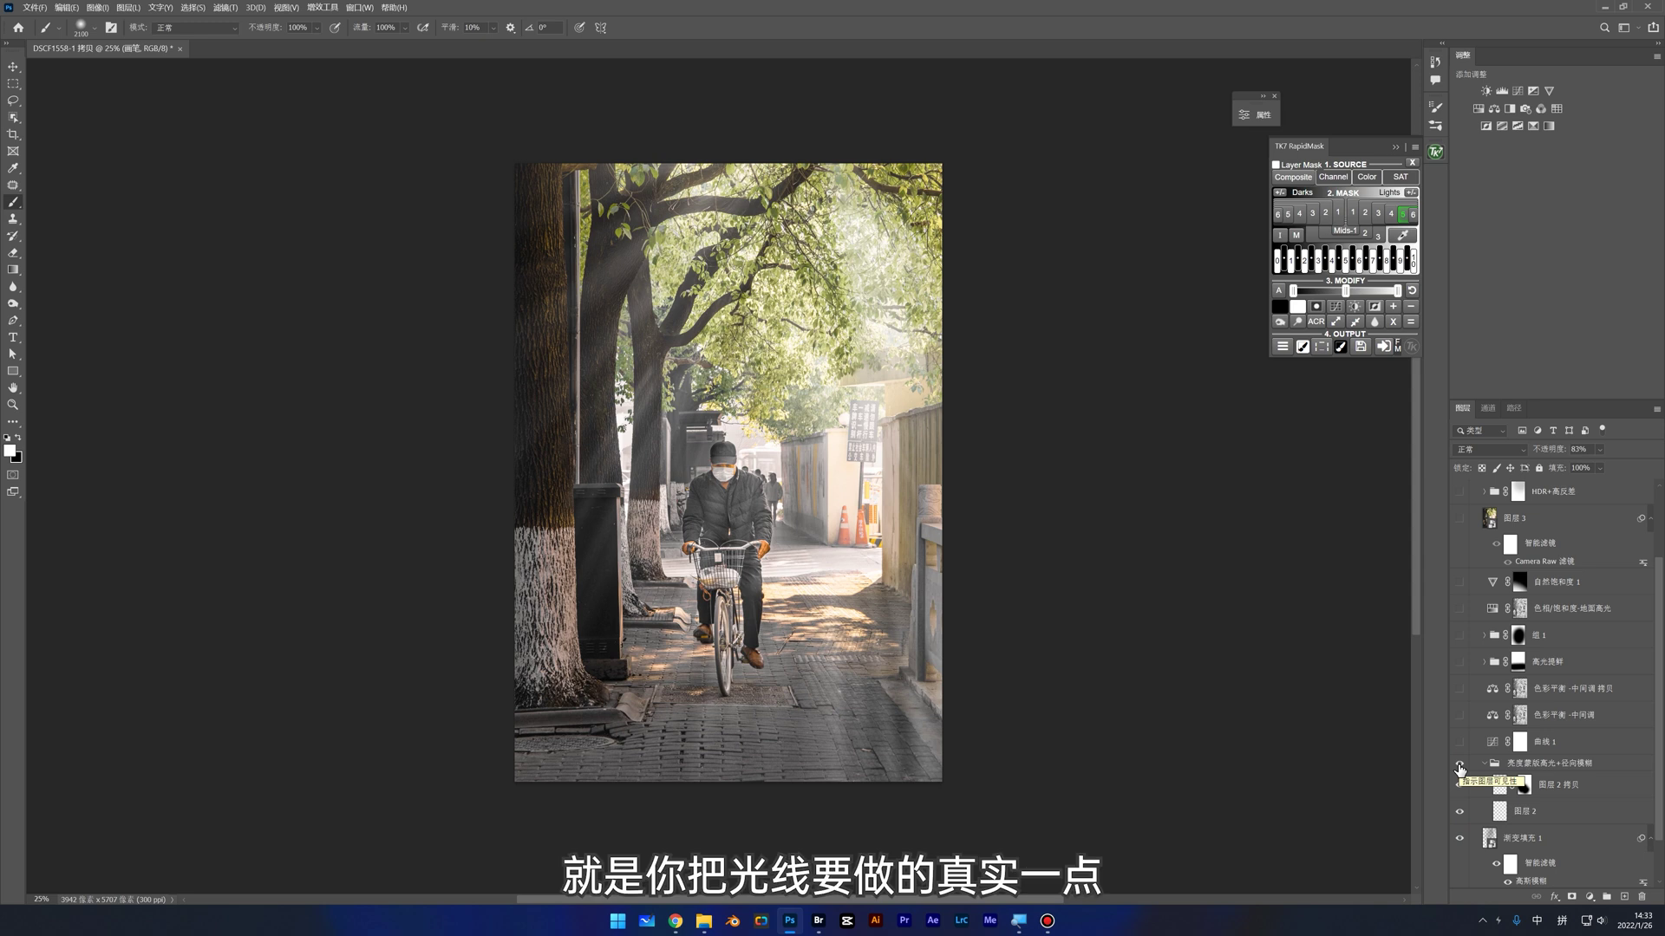
Step: Show 曲线 1, both 色彩平衡 layers and the adjustment layers and groups above them to review their effect
left_click(1460, 743)
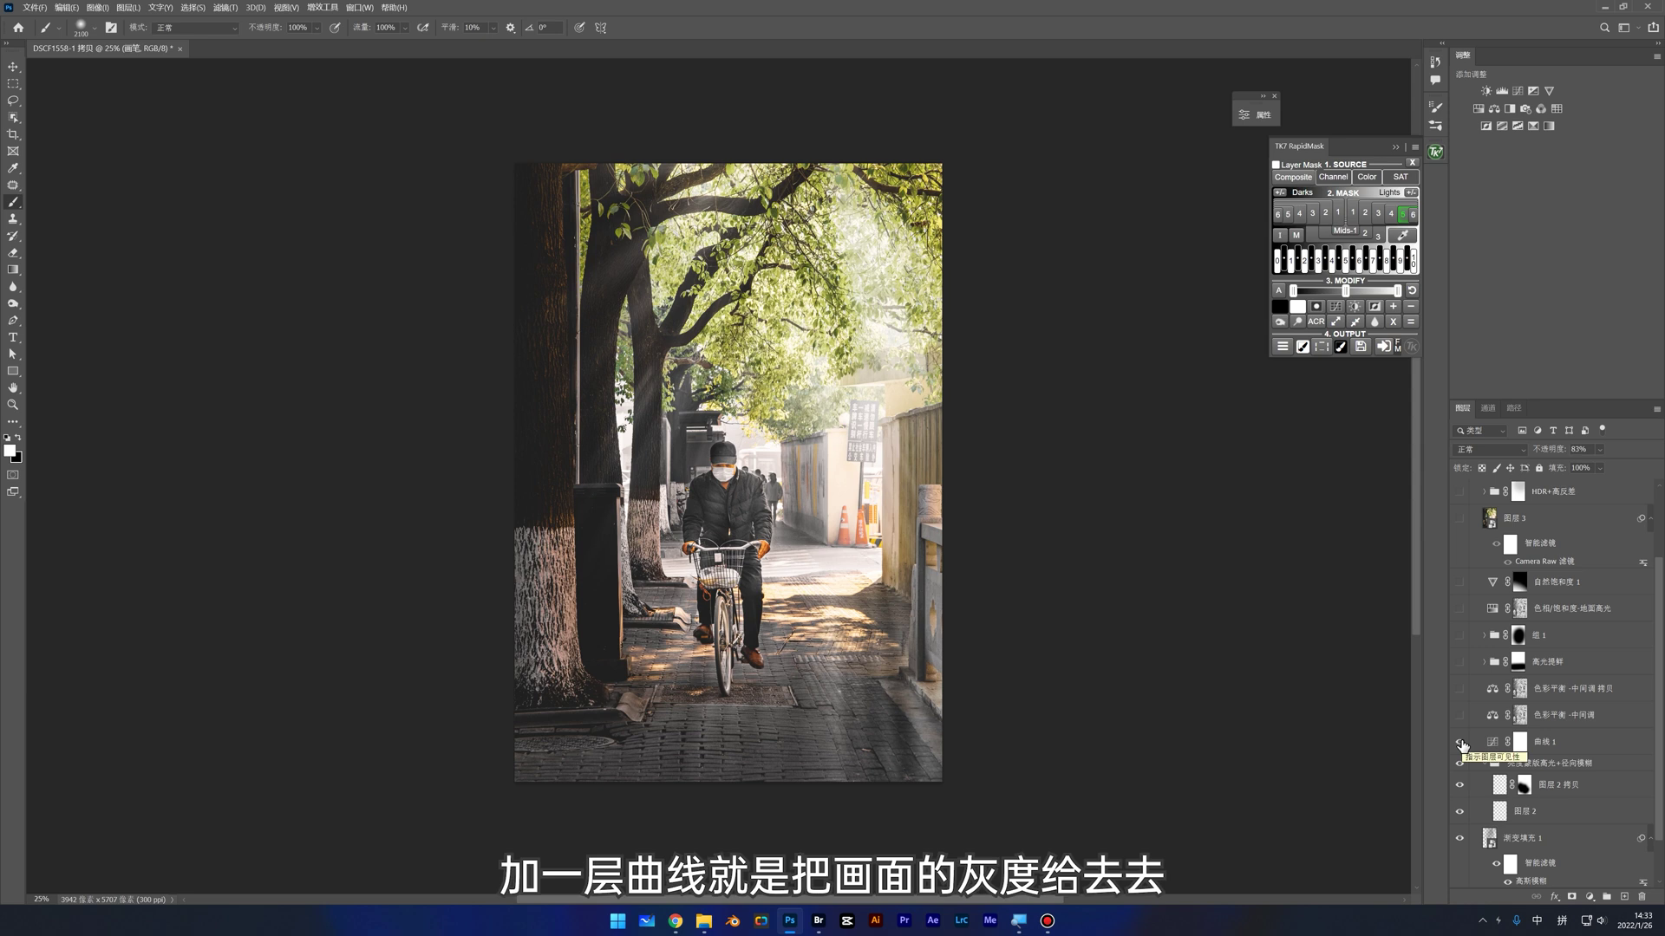
scroll(1522, 761, "up", 2)
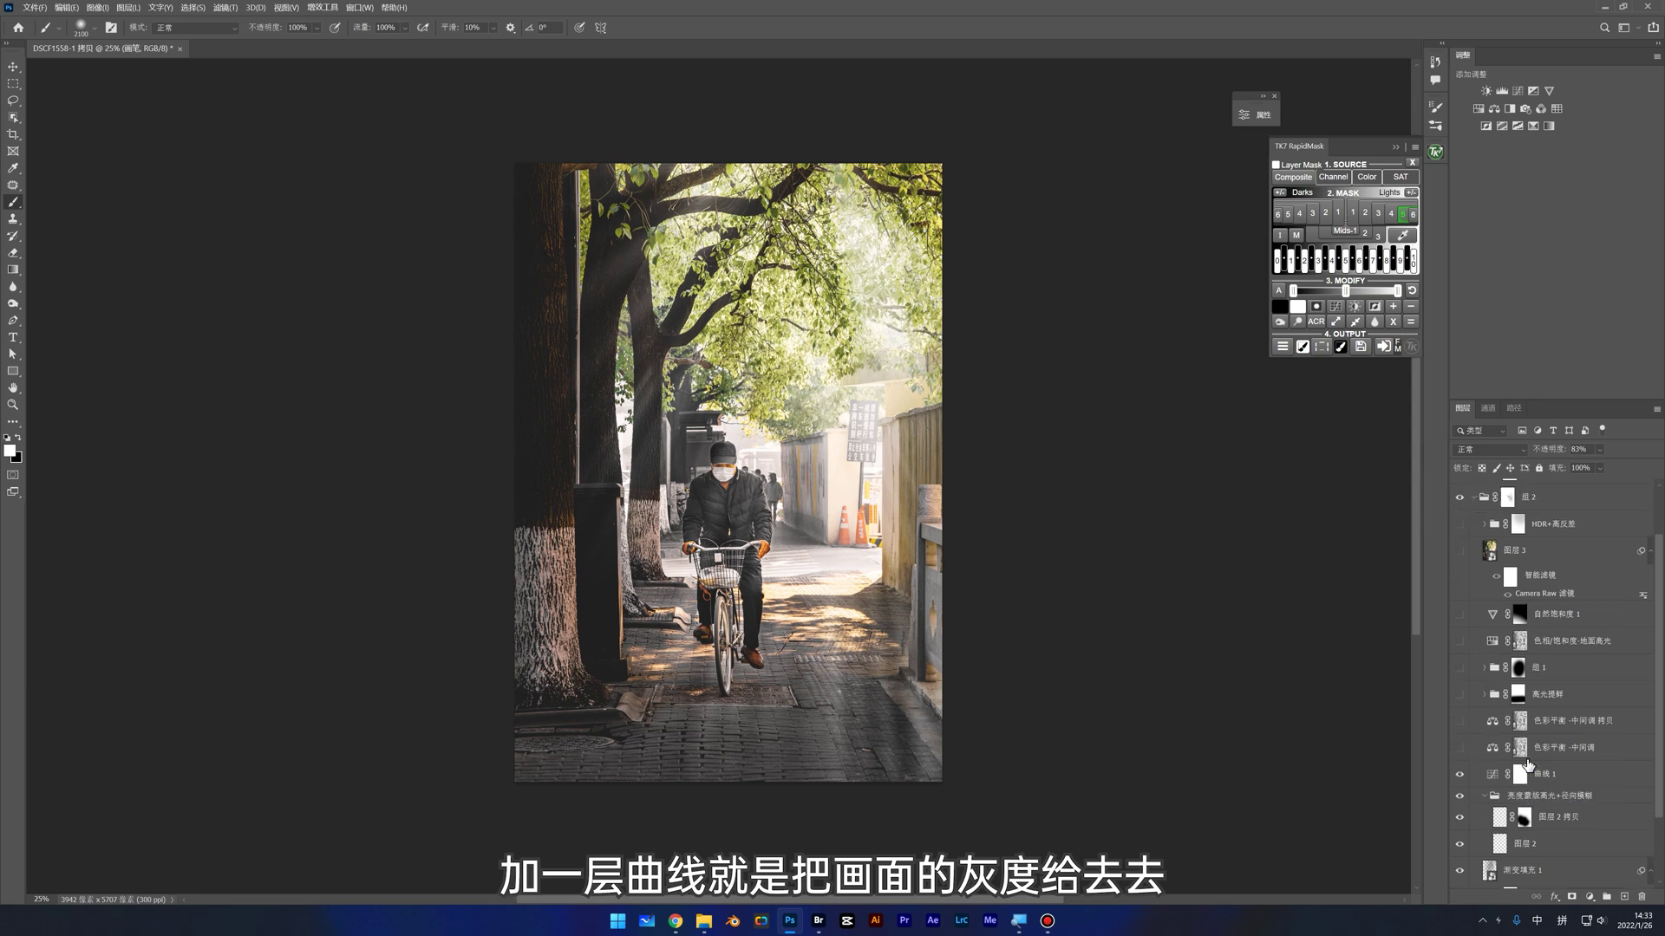
left_click(1459, 763)
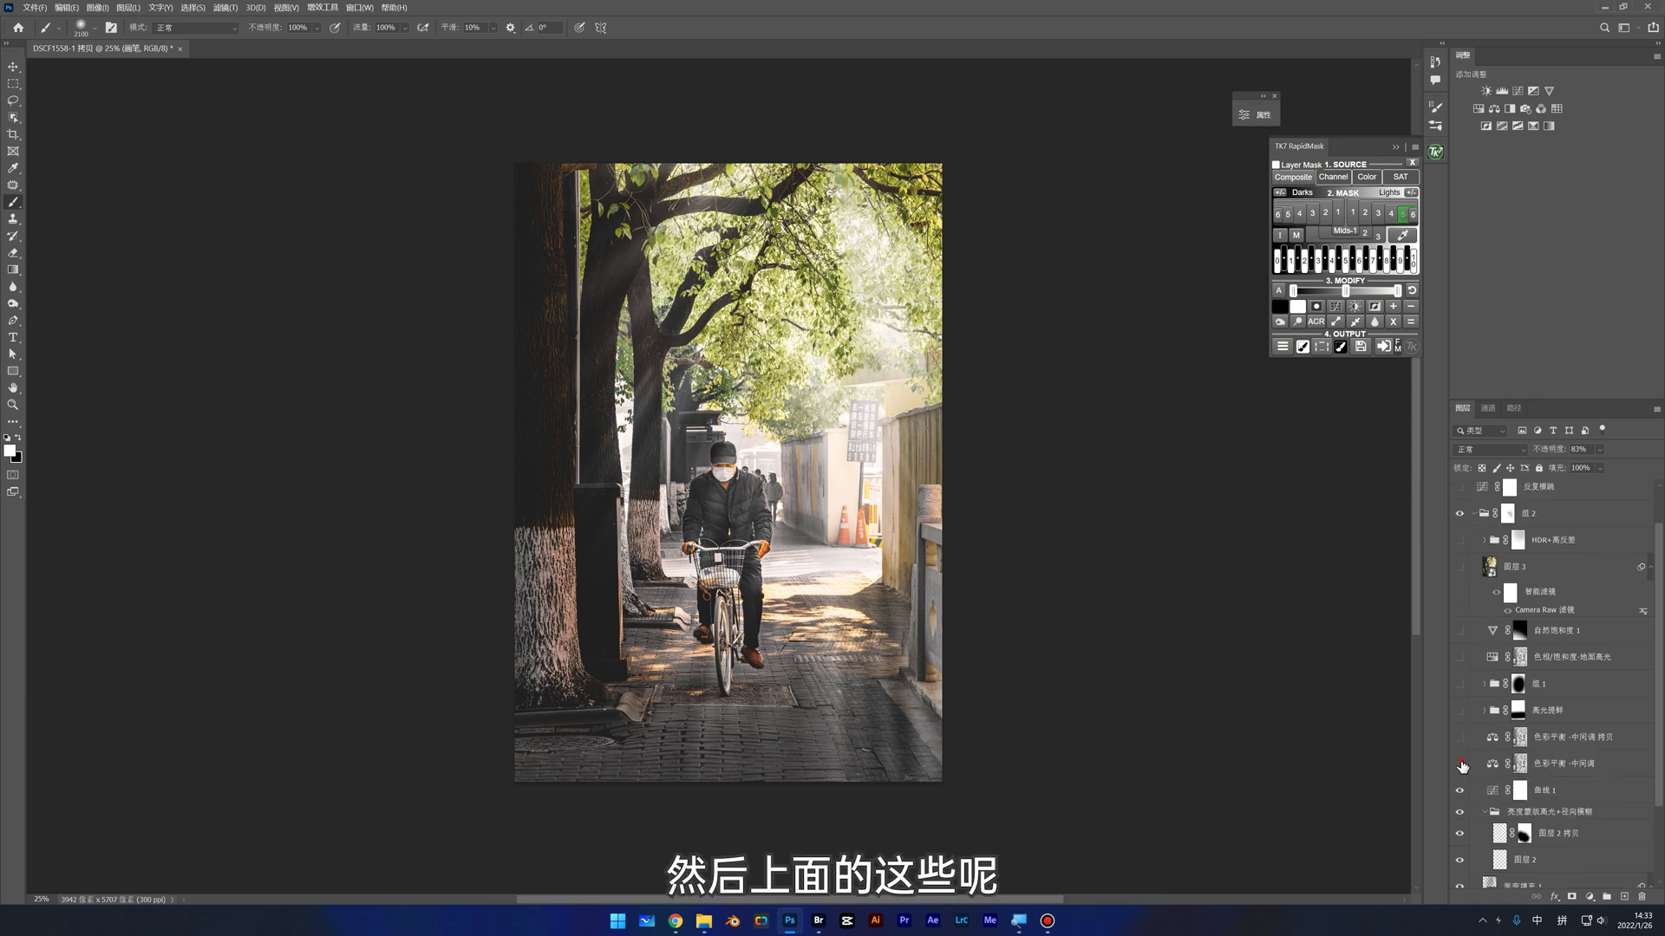
left_click(1459, 737)
left_click_drag(1465, 727, 1458, 640)
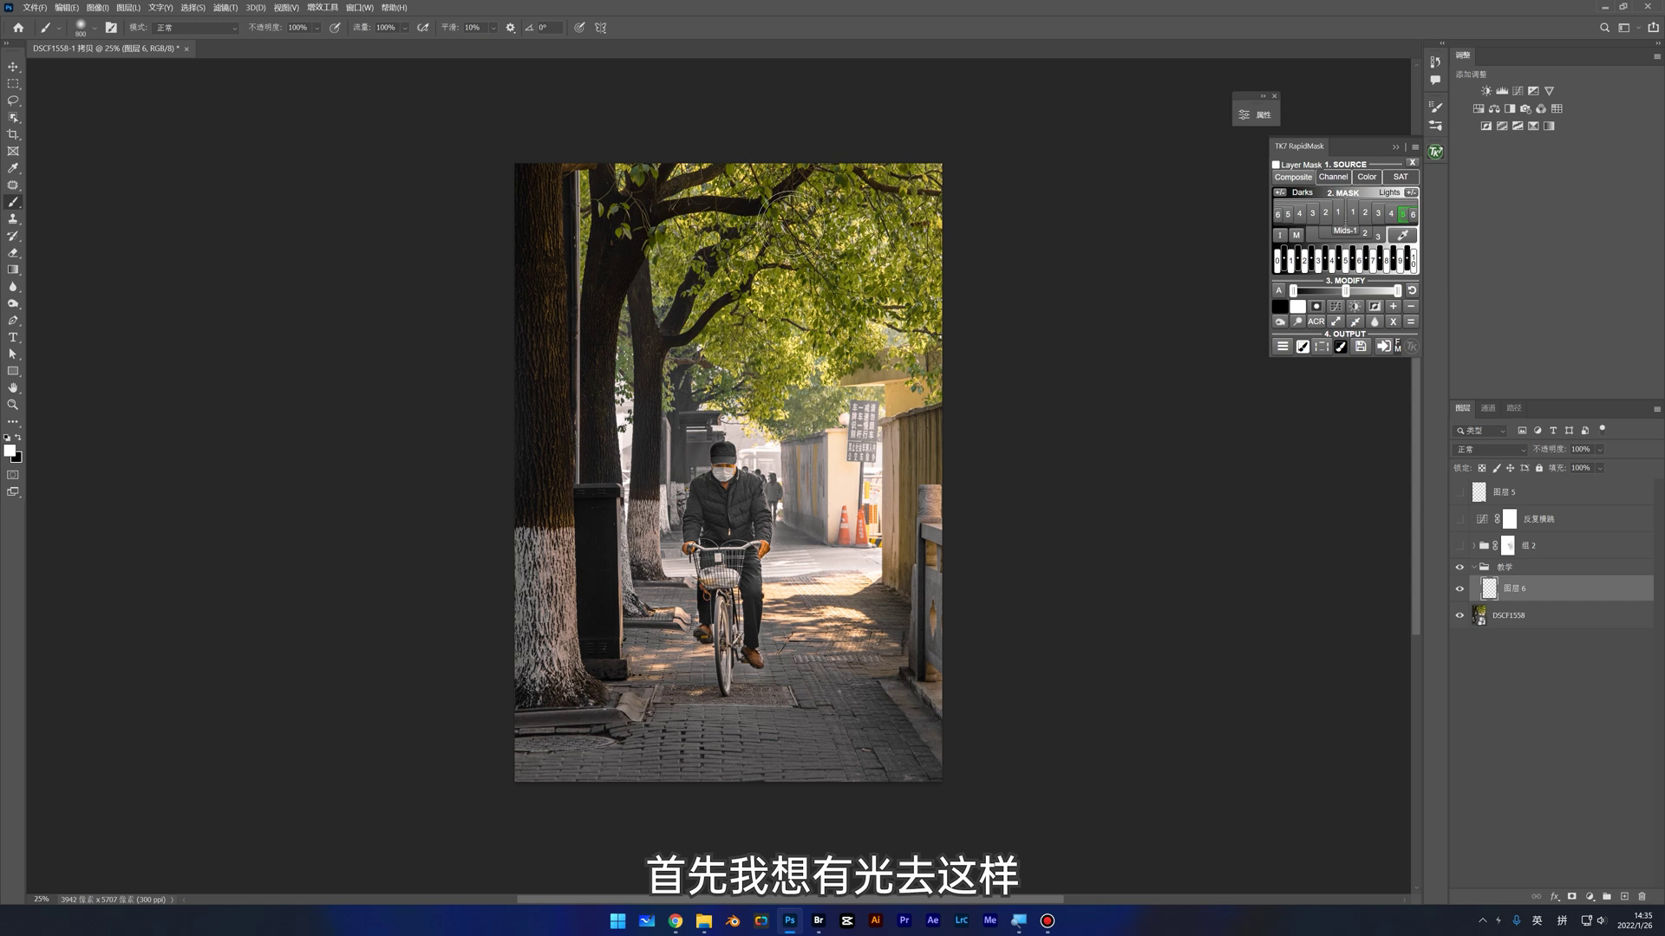
Step: Sketch the intended light direction on 图层 6 with straight slanted white strokes running from the foliage toward the ground
left_click(784, 199)
left_click(629, 515, "shift")
left_click(820, 254)
left_click(796, 385, "shift")
left_click(774, 555, "shift")
left_click(875, 238)
left_click(821, 623, "shift")
left_click(701, 235)
left_click(548, 607, "shift")
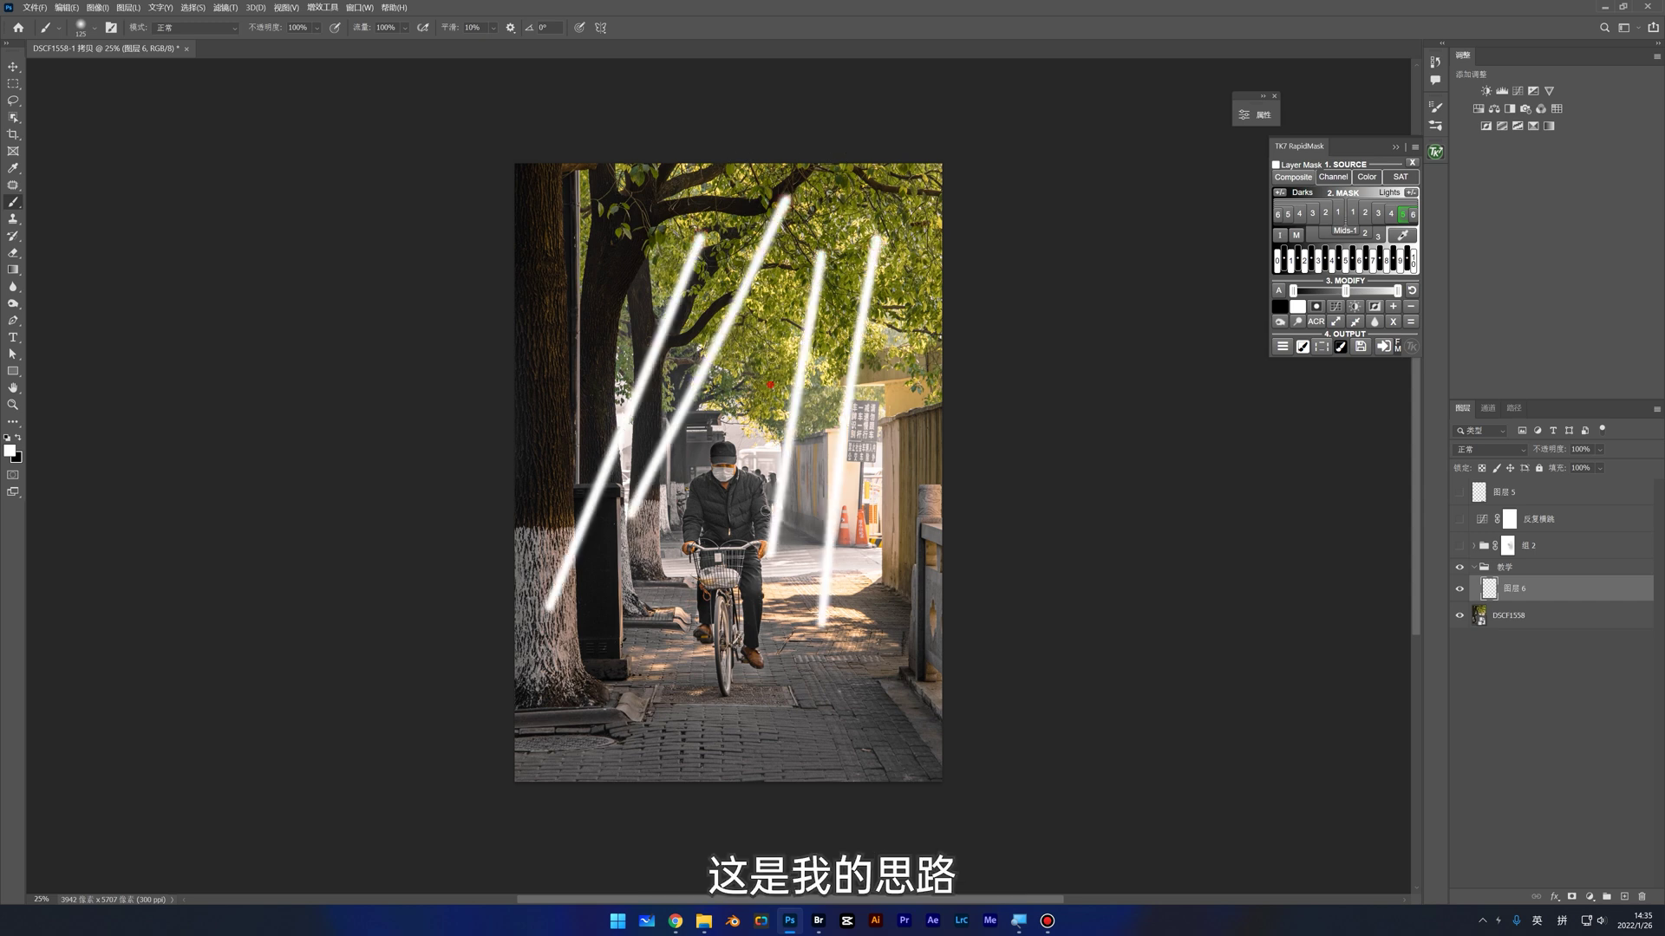
left_click_drag(771, 356, 766, 800)
mouse_move(842, 213)
left_mouse_down()
mouse_move(838, 197)
mouse_move(702, 197)
mouse_move(859, 252)
mouse_move(781, 312)
mouse_move(624, 260)
mouse_move(605, 164)
left_mouse_up()
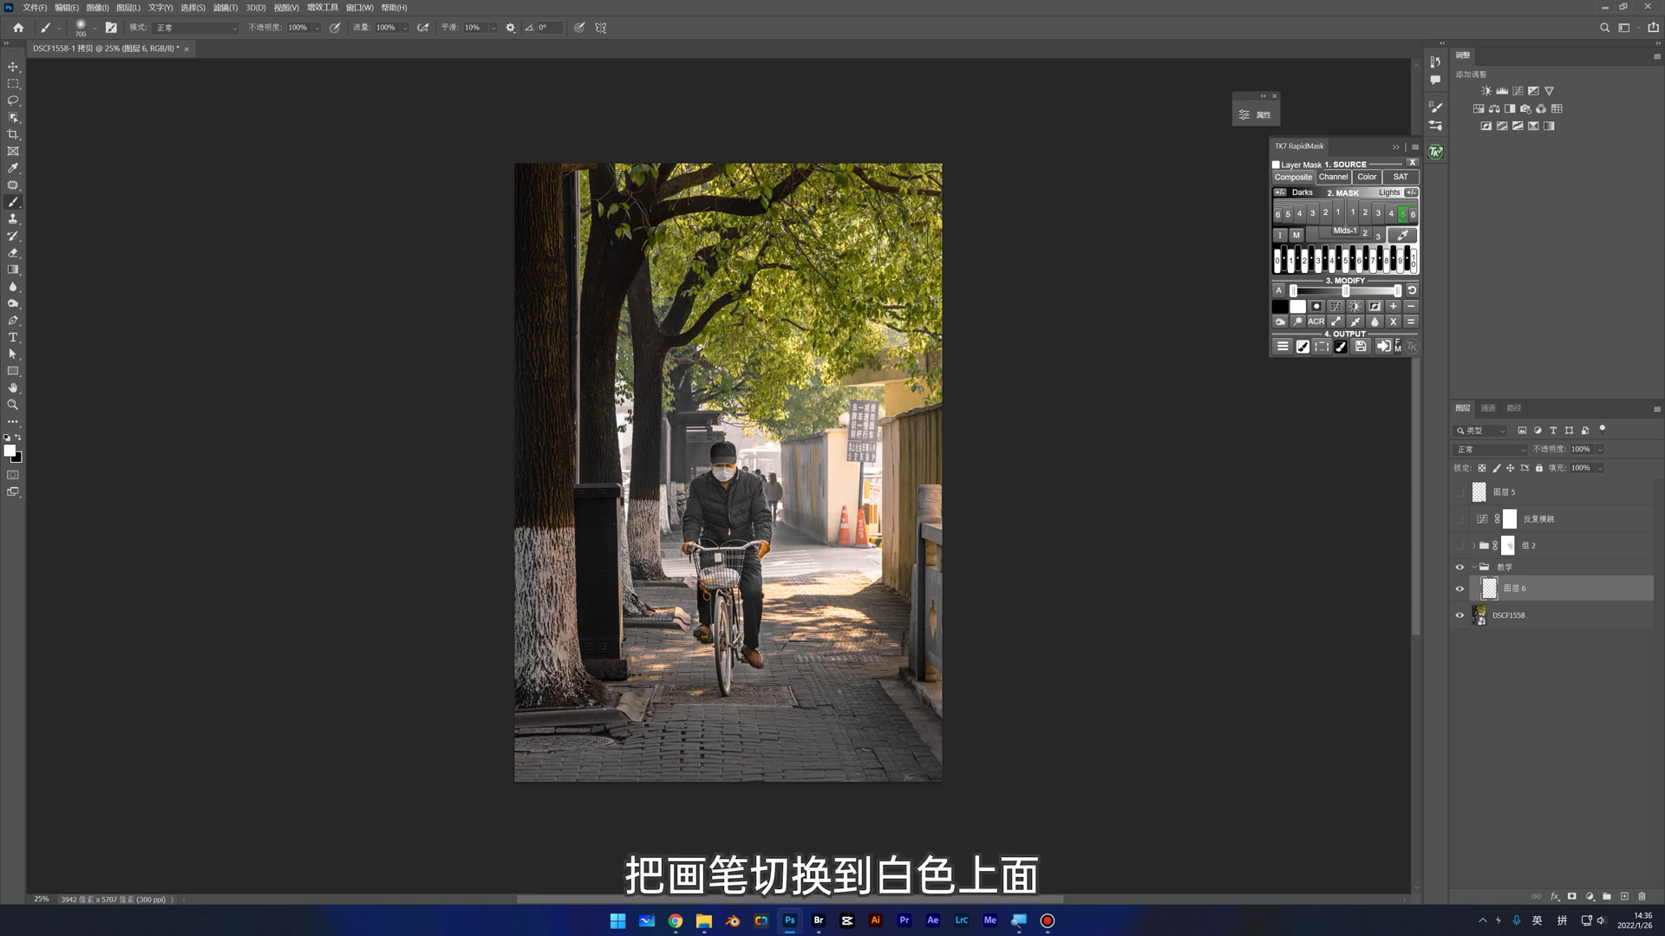
Step: Enlarge the white soft brush to 2200 px at 0% hardness and paint a large glow over the tree canopy on 图层 6
key("bracketright")
key("bracketright")
key("bracketright")
key("bracketright")
key("bracketright")
key("bracketright")
key("bracketright")
key("bracketright")
key("bracketright")
key("bracketright")
key("bracketright")
key("bracketright")
key("bracketright")
key("bracketright")
key("bracketright")
left_click(811, 247)
mouse_move(781, 238)
left_mouse_down()
mouse_move(763, 247)
mouse_move(854, 252)
mouse_move(706, 221)
mouse_move(855, 219)
left_mouse_up()
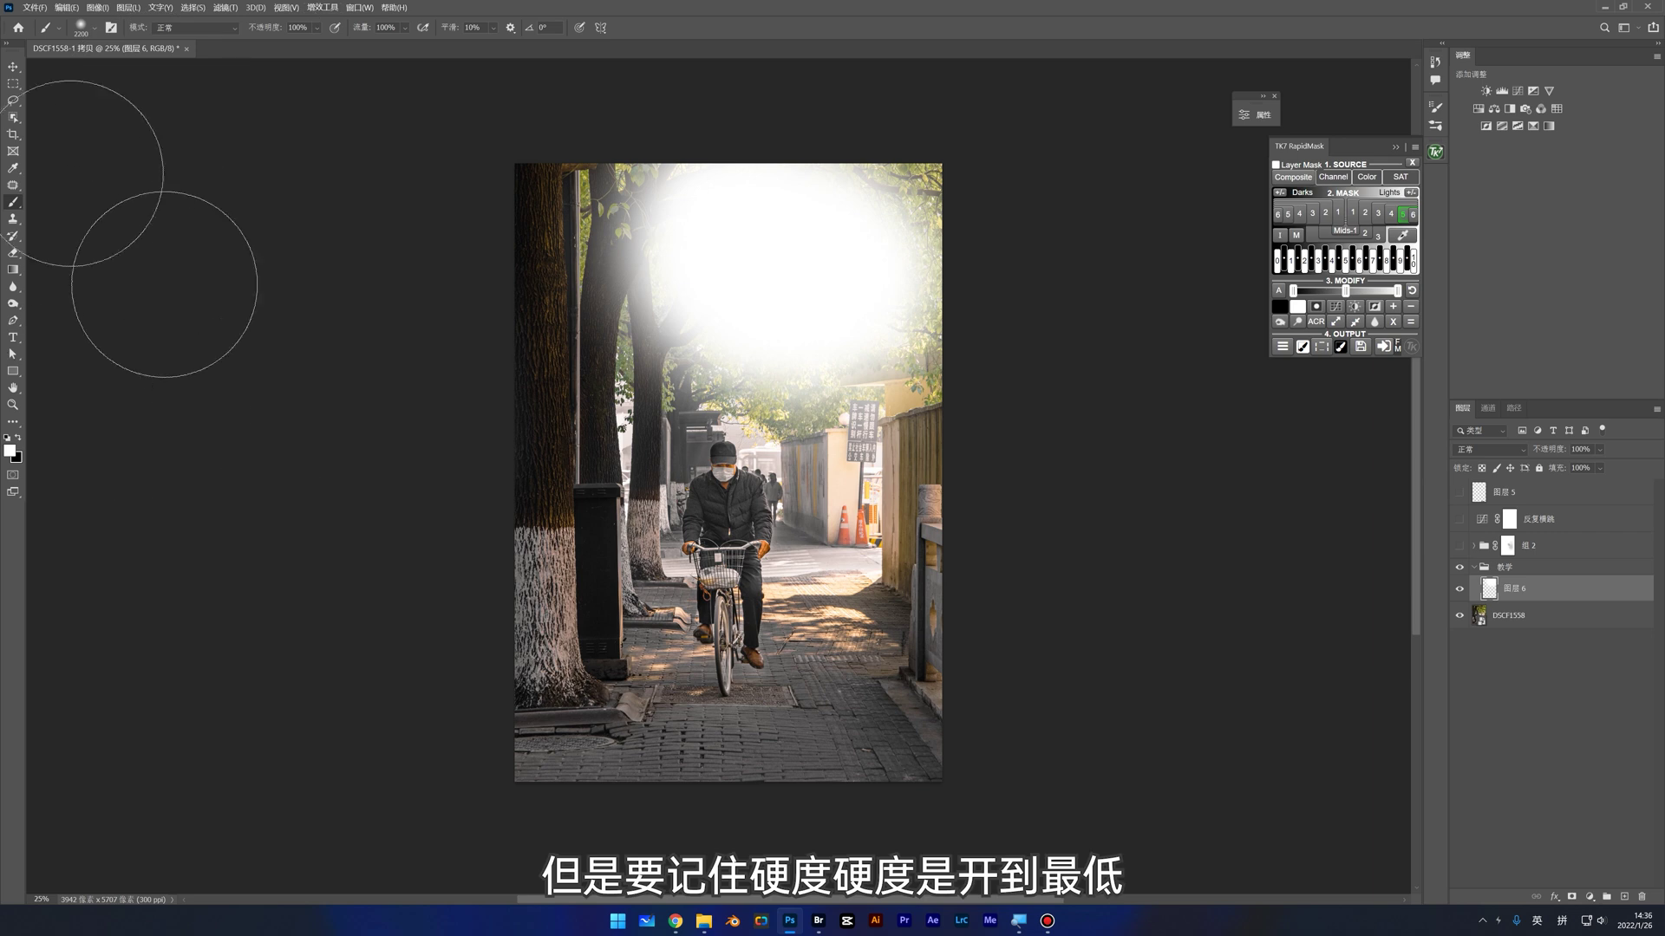
left_click(97, 31)
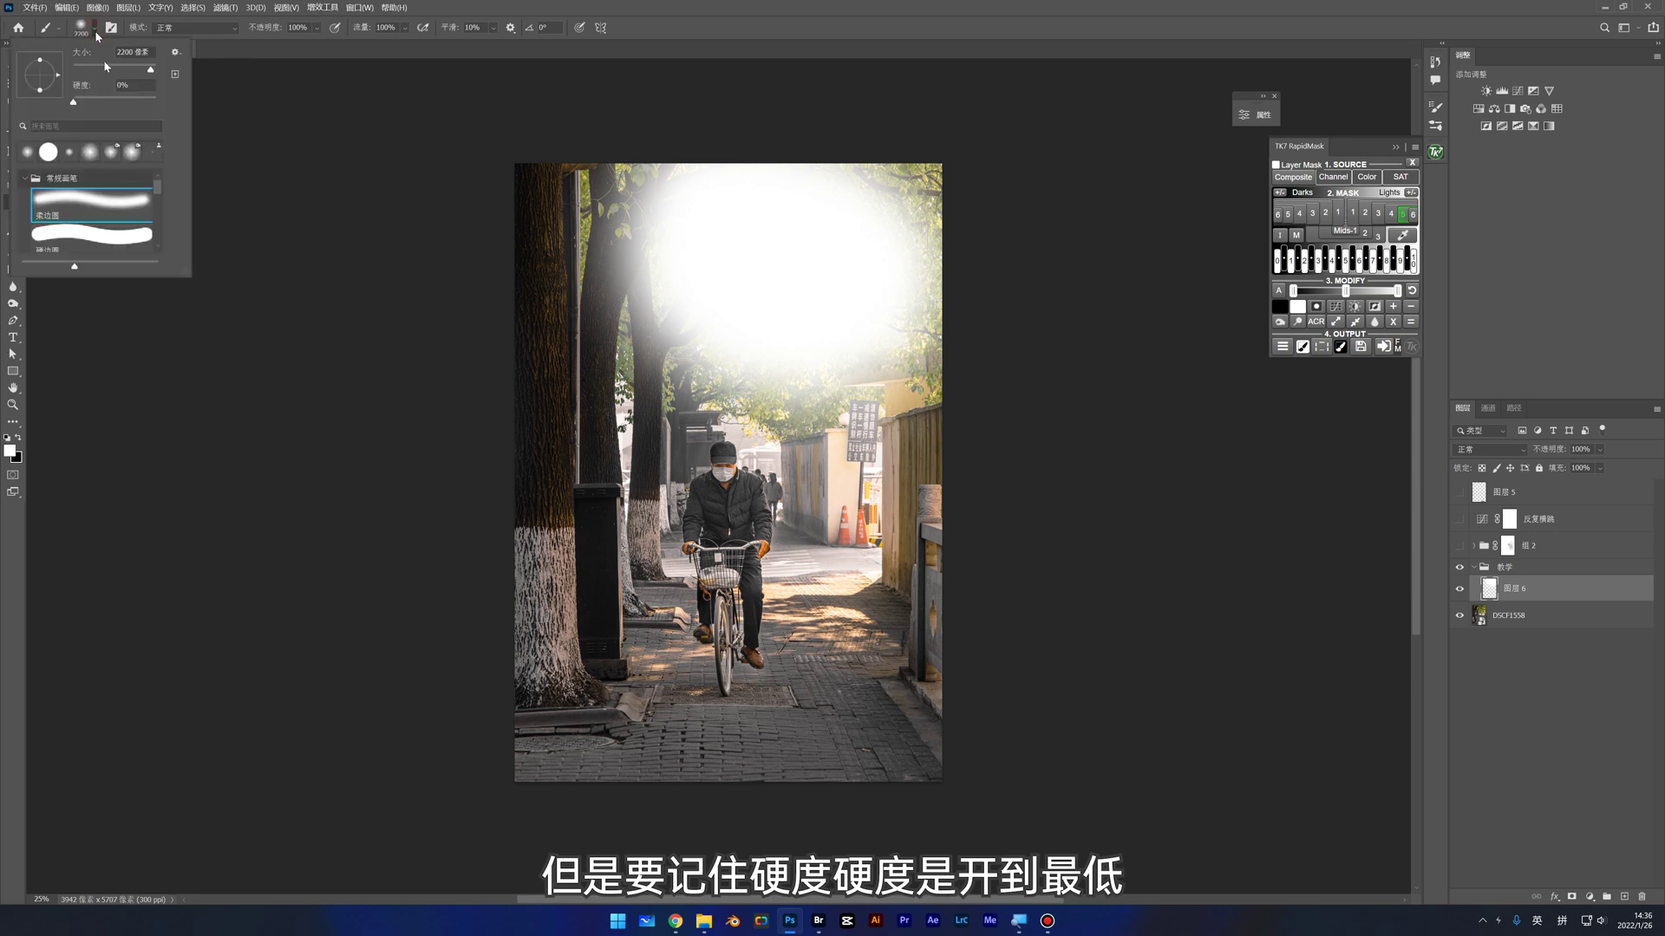
left_click(885, 5)
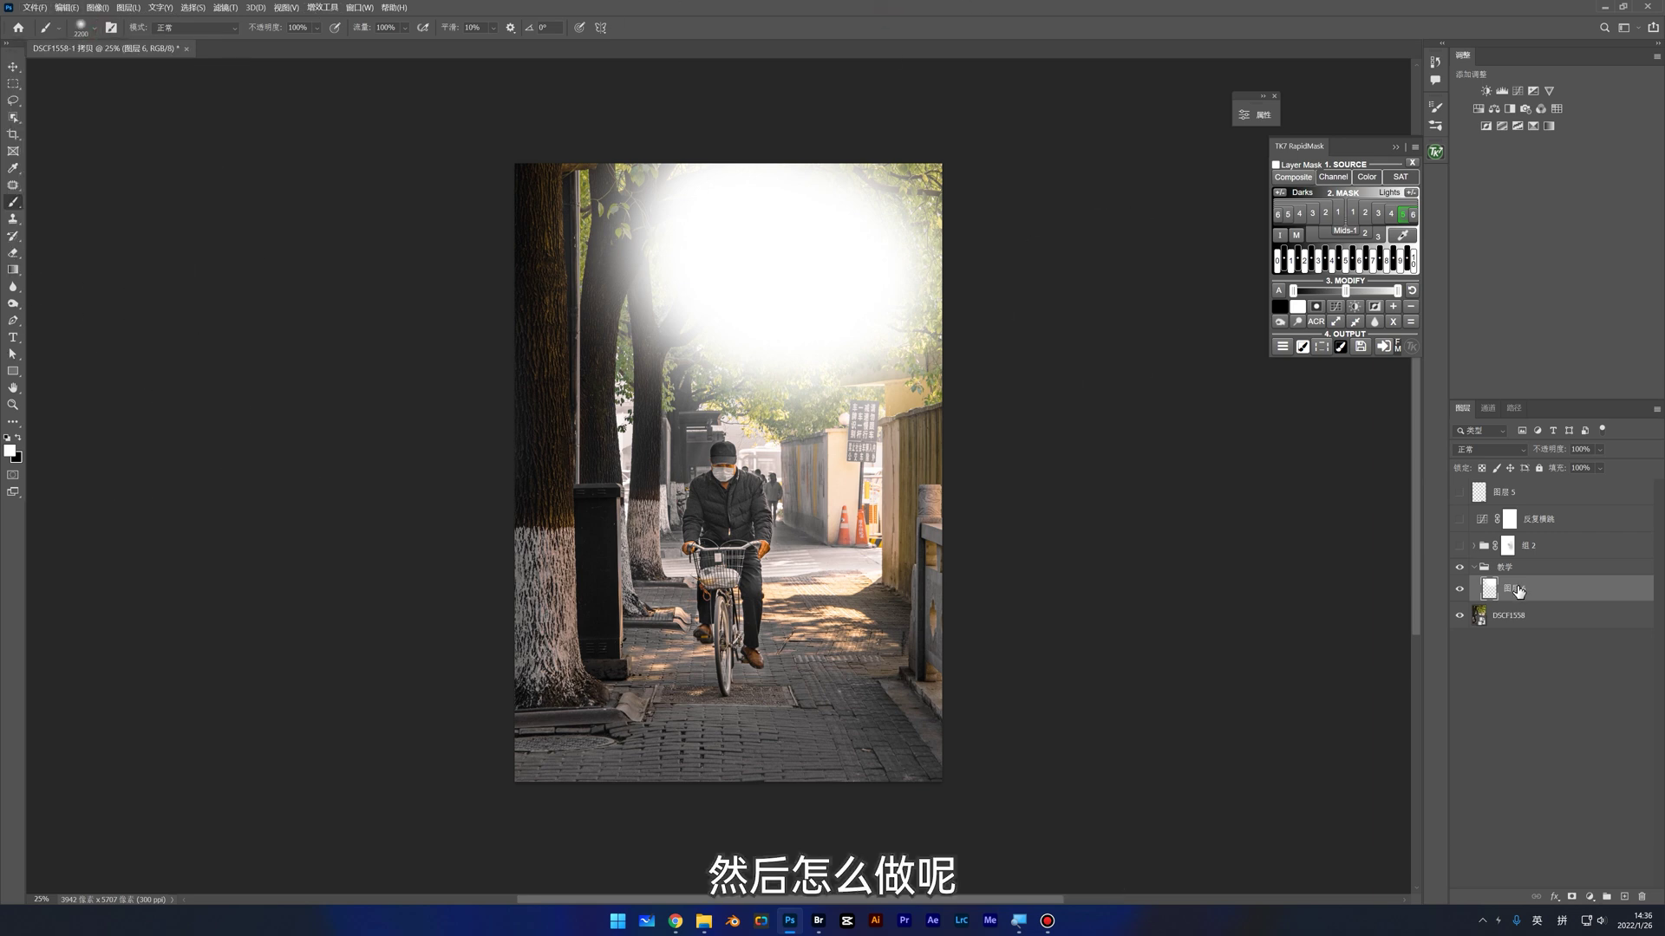
Step: Blend the glow layer into the foliage by splitting the underlying layer's black Blend If slider to 28 / 217
double_click(1595, 597)
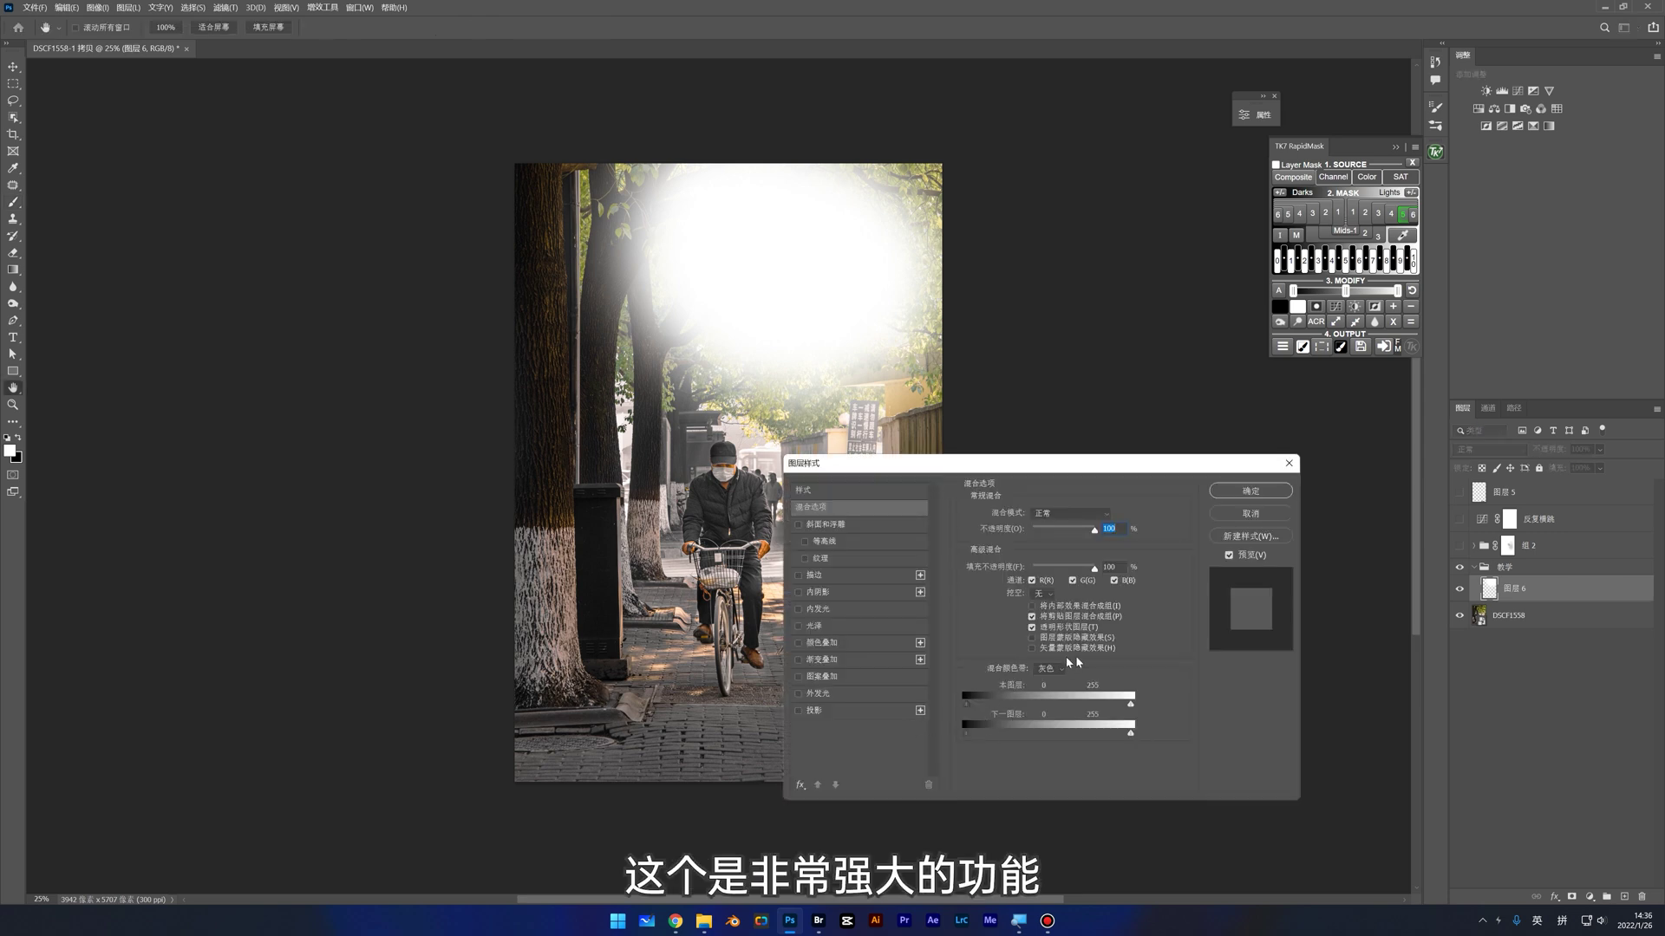
left_click_drag(969, 738, 1102, 731)
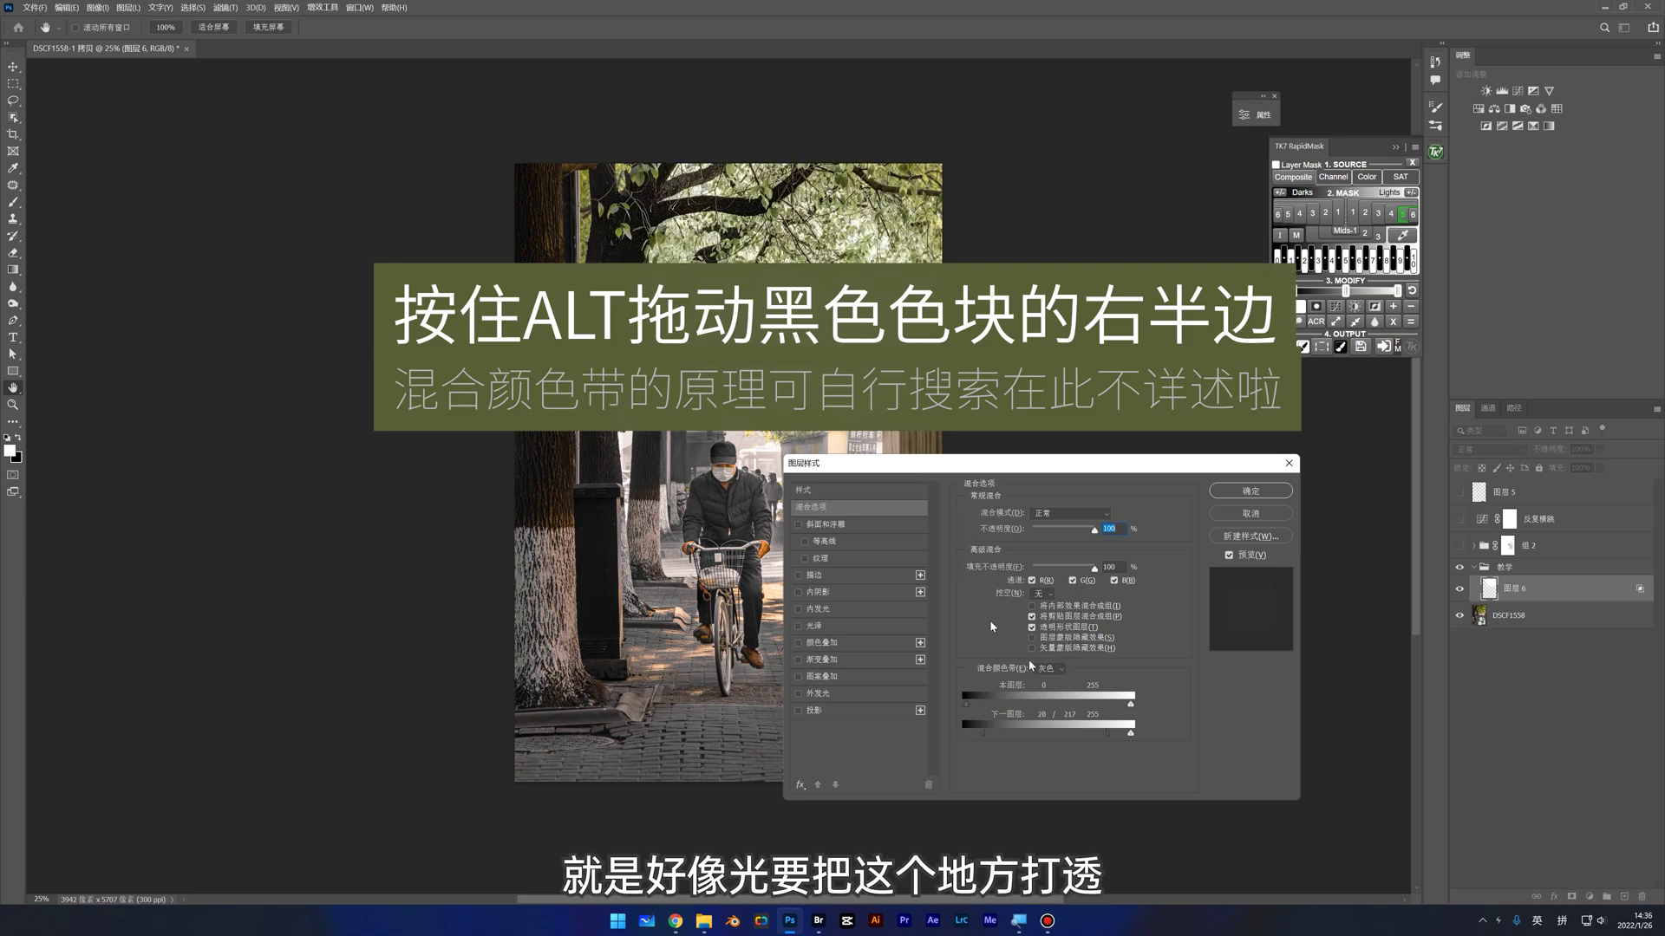
left_click(1243, 492)
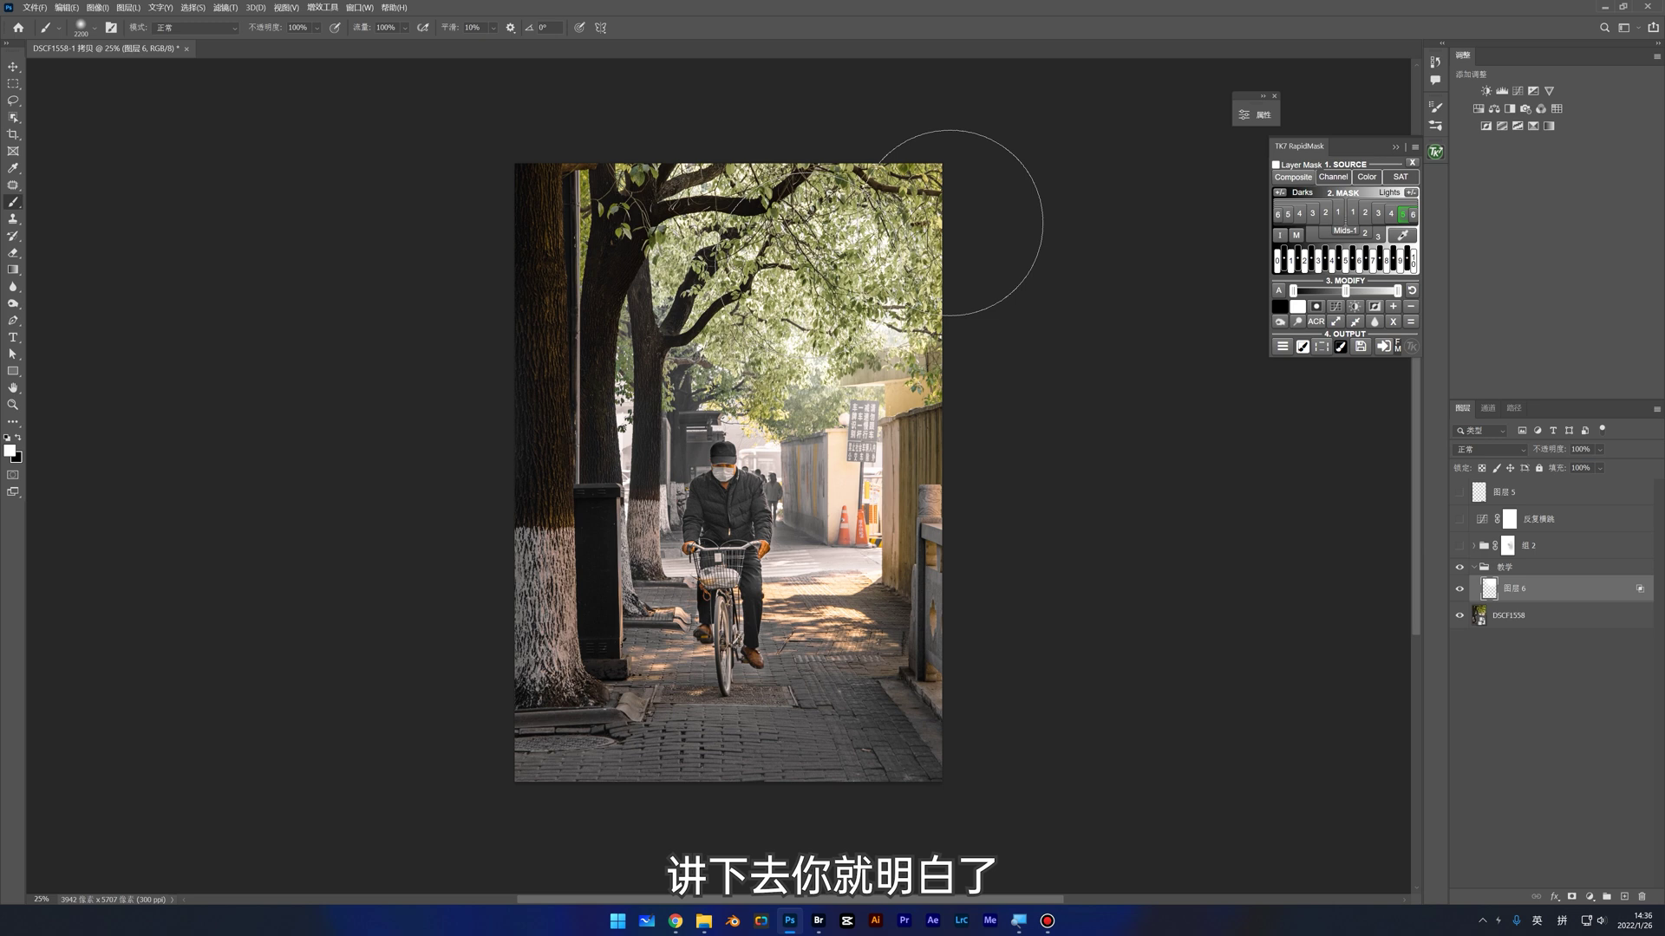
Step: Lower the opacity of 图层 6 to 78% and compare the image with the layer hidden and shown
left_click_drag(1558, 451, 1551, 458)
left_click(1460, 589)
left_click(1460, 590)
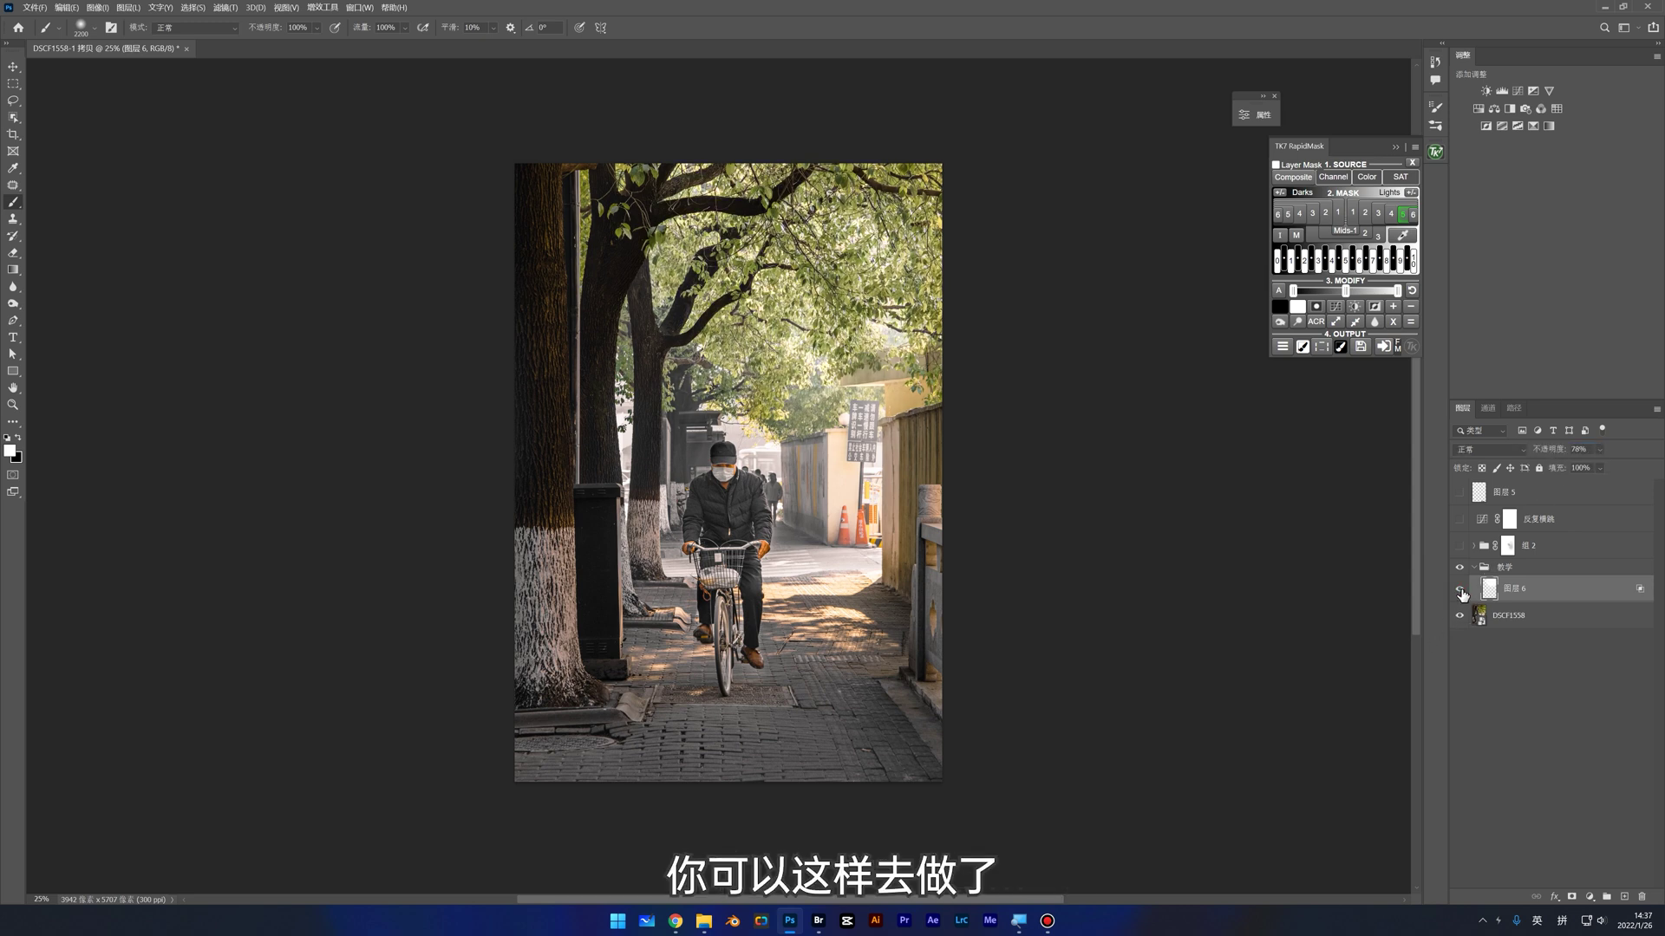
Step: Set 图层 6 to 叠加 (Overlay) blending at 50% opacity and duplicate it, adjusting the copy's opacity
left_click(1491, 453)
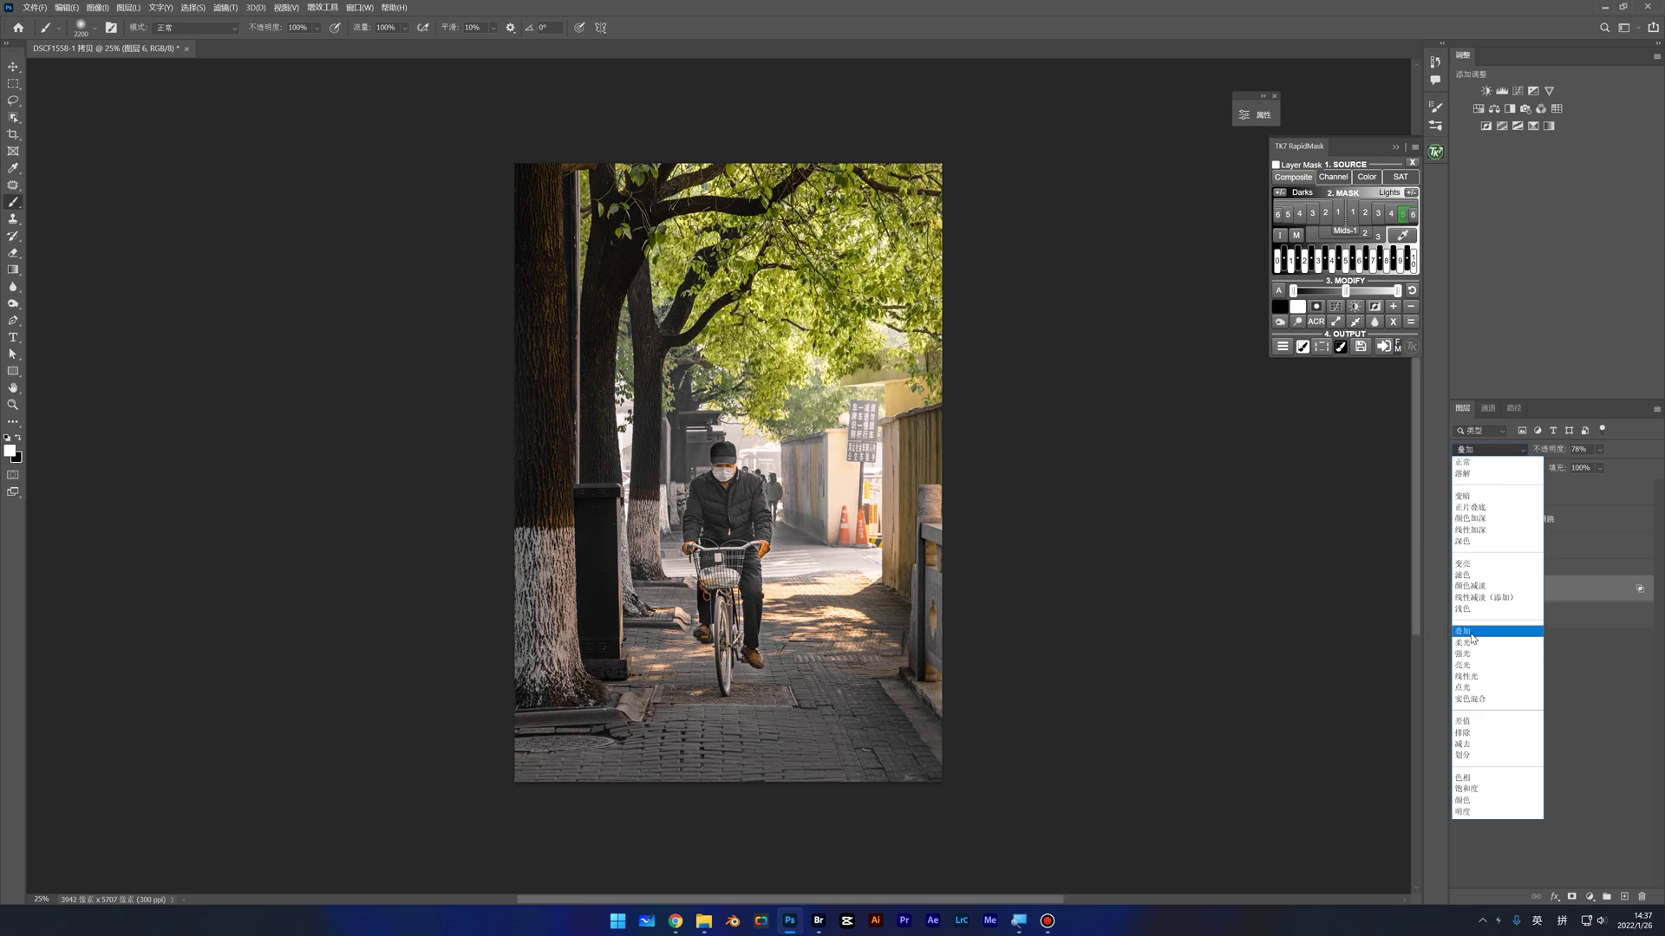
left_click(1472, 637)
left_click_drag(1556, 450, 1532, 454)
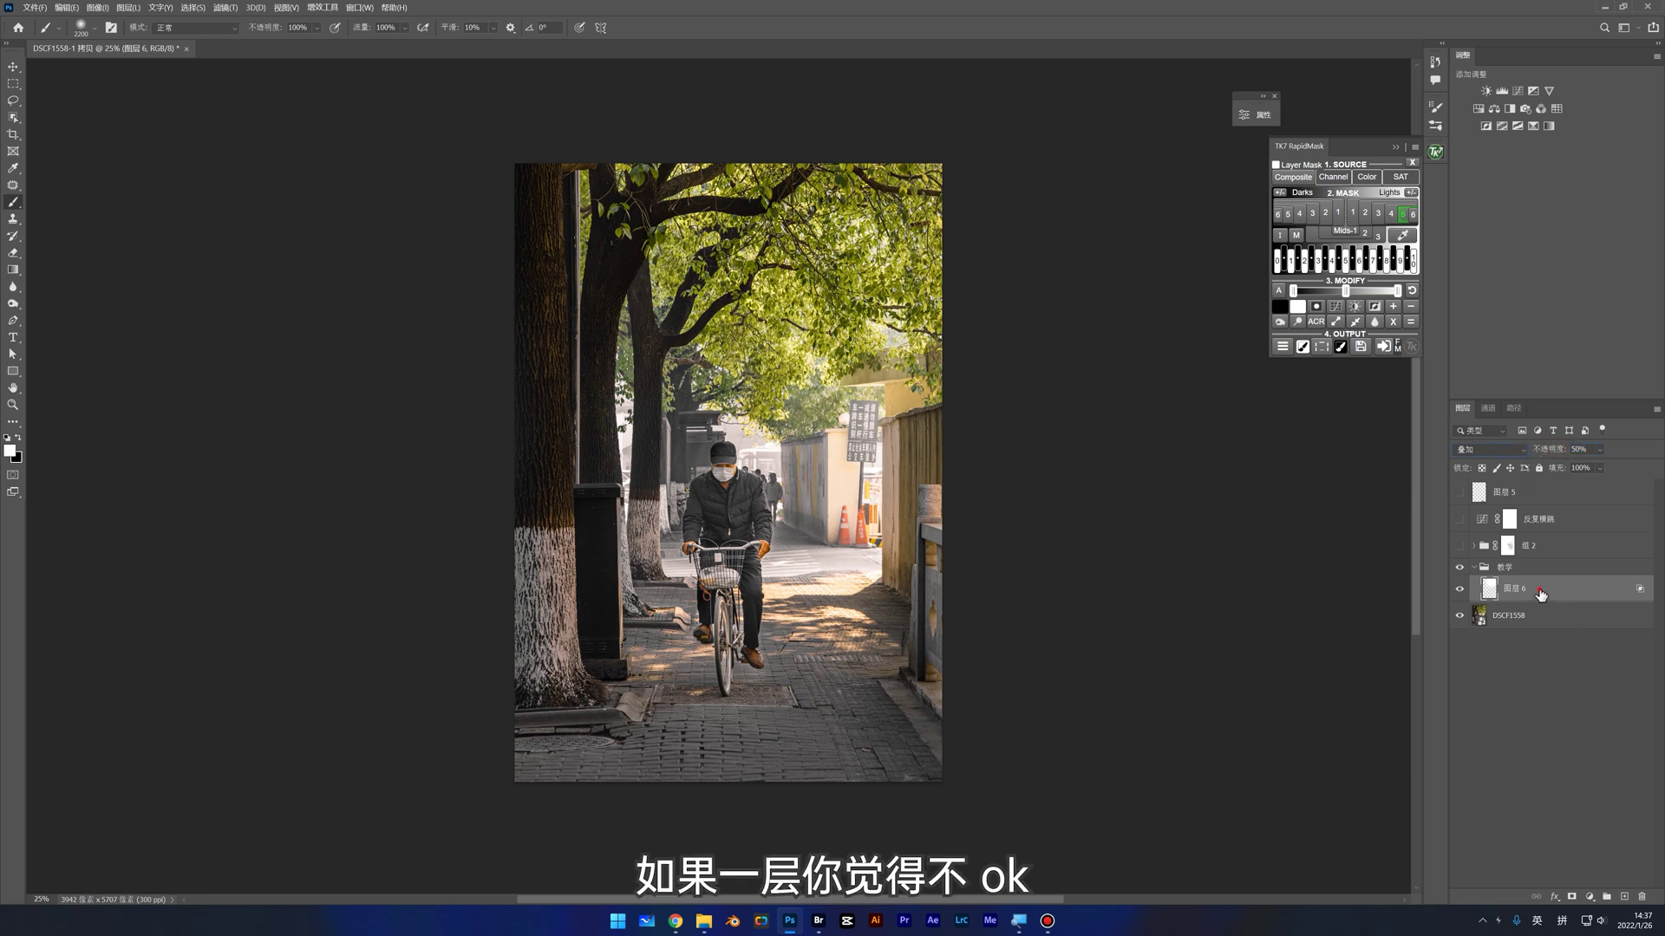
key("ctrl+j")
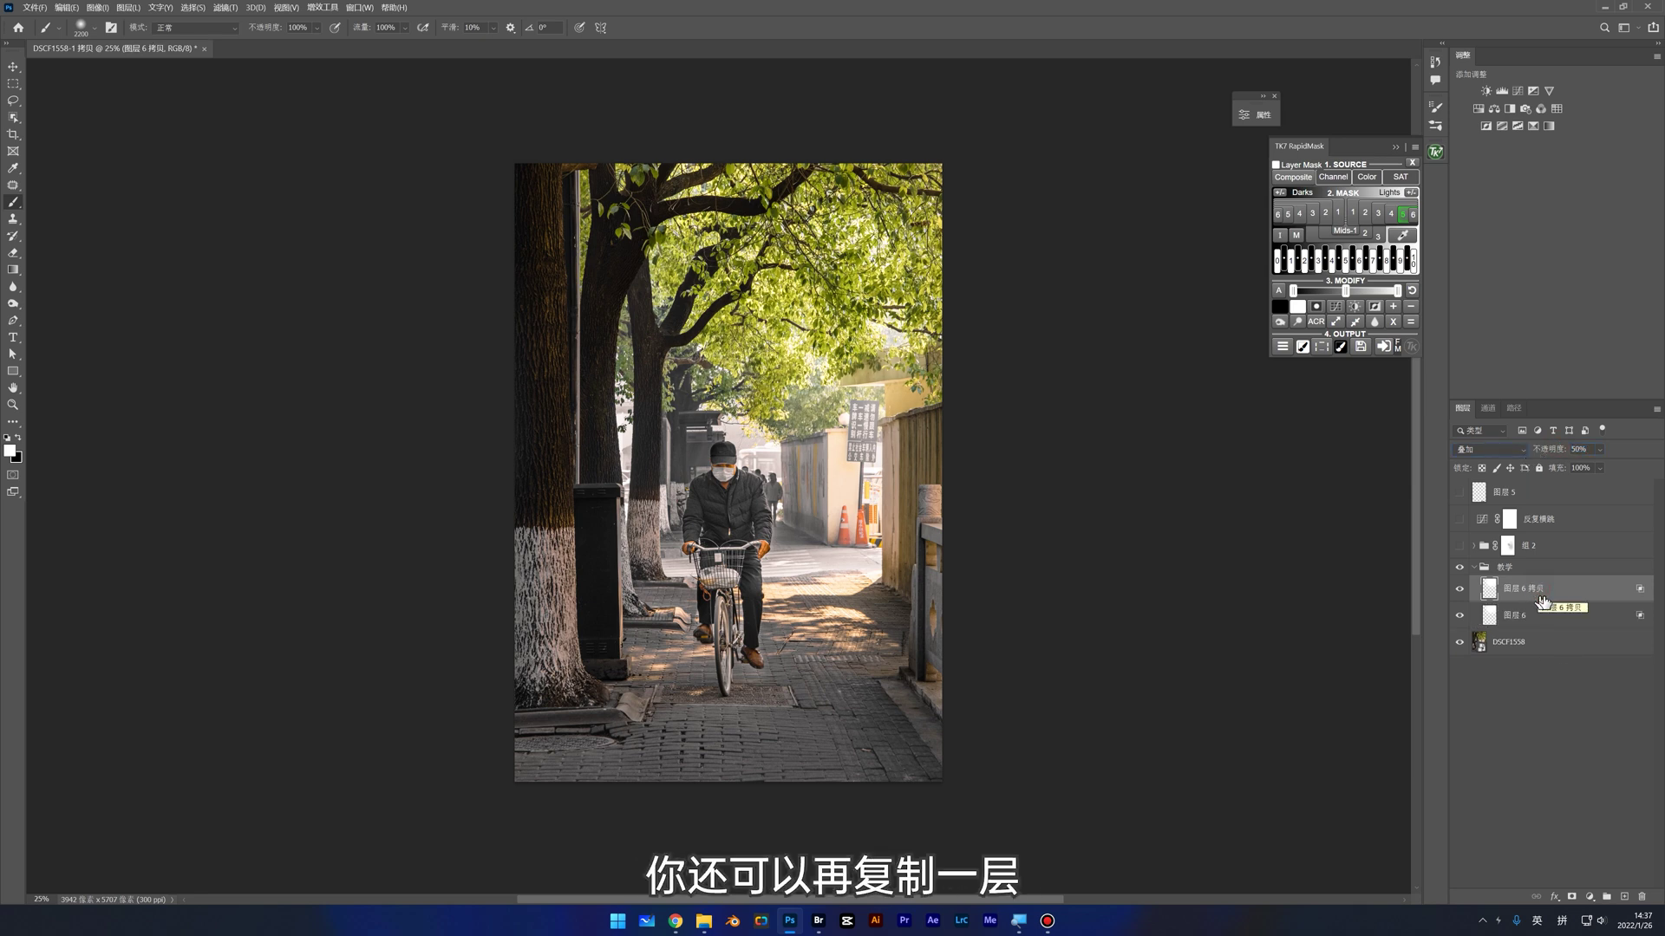
left_click_drag(1561, 450, 1549, 457)
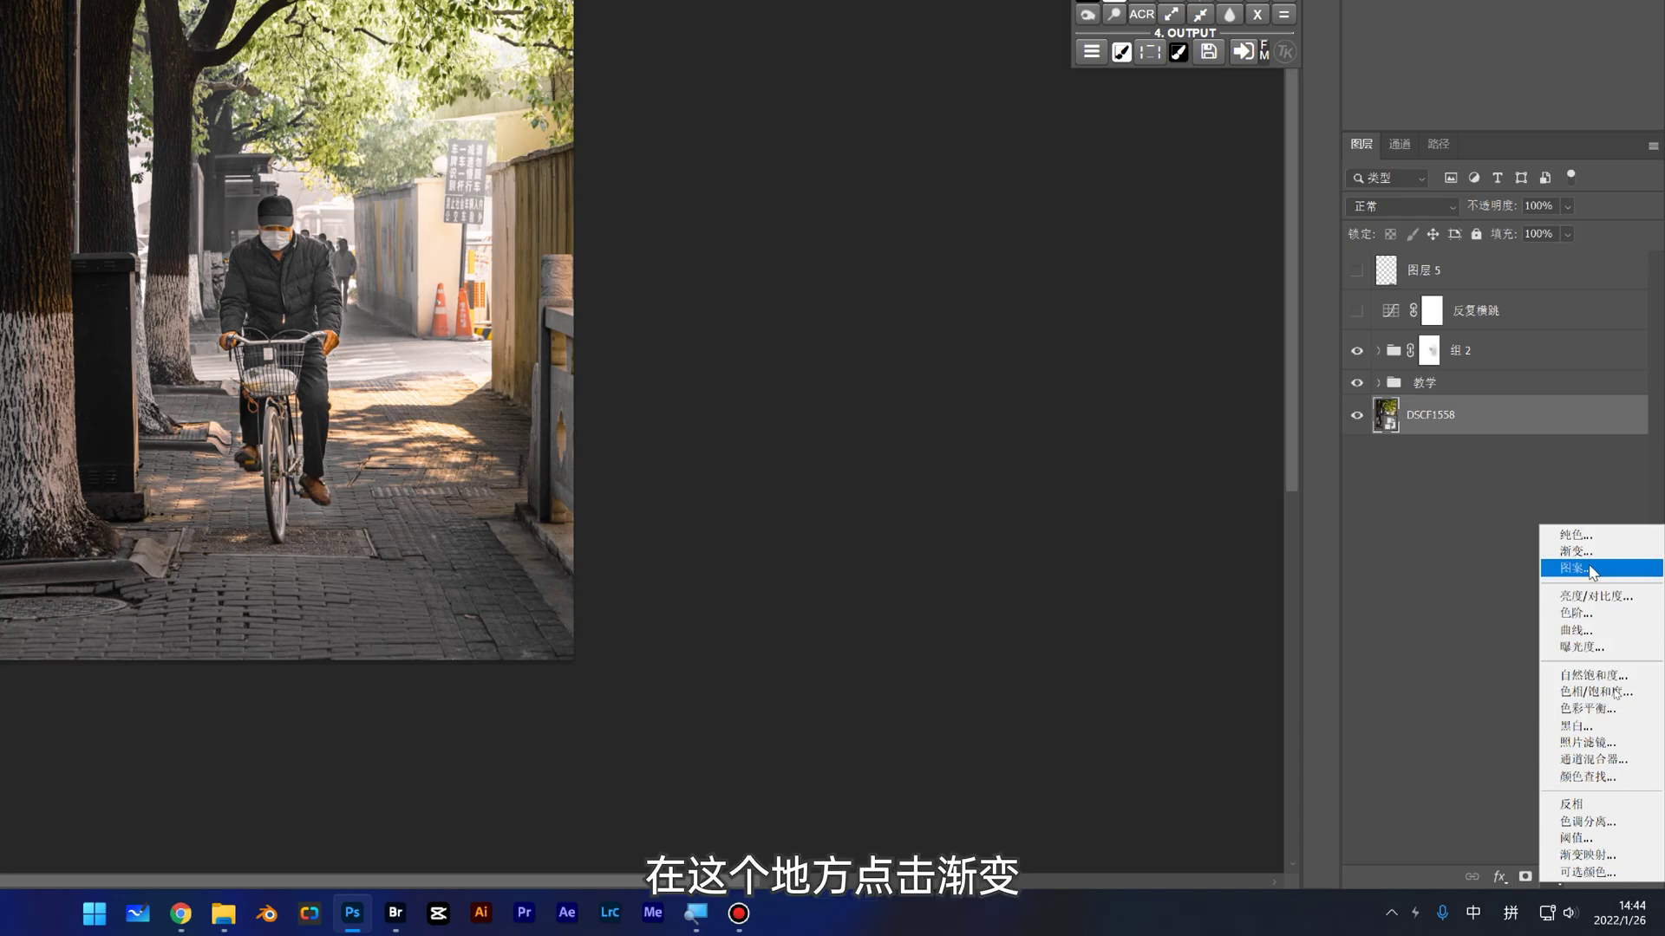
Step: Add a gradient fill layer above DSCF1558 and change its gradient to the 杂色 (Noise) type with 100% roughness
left_click(1591, 551)
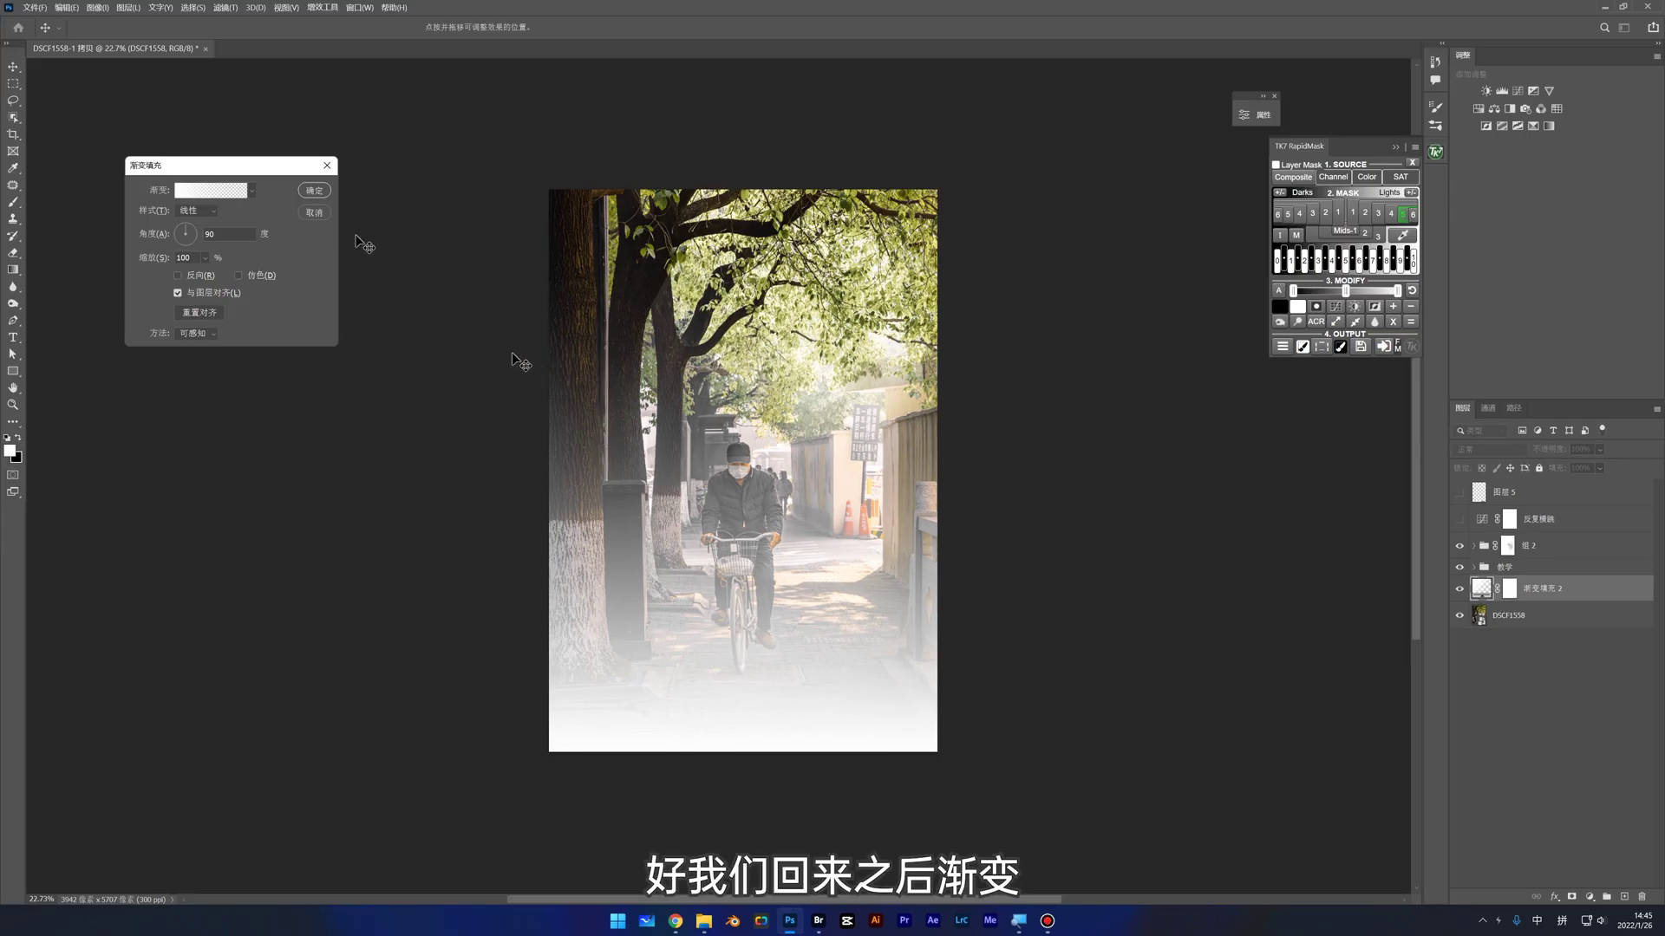
left_click_drag(296, 170, 705, 328)
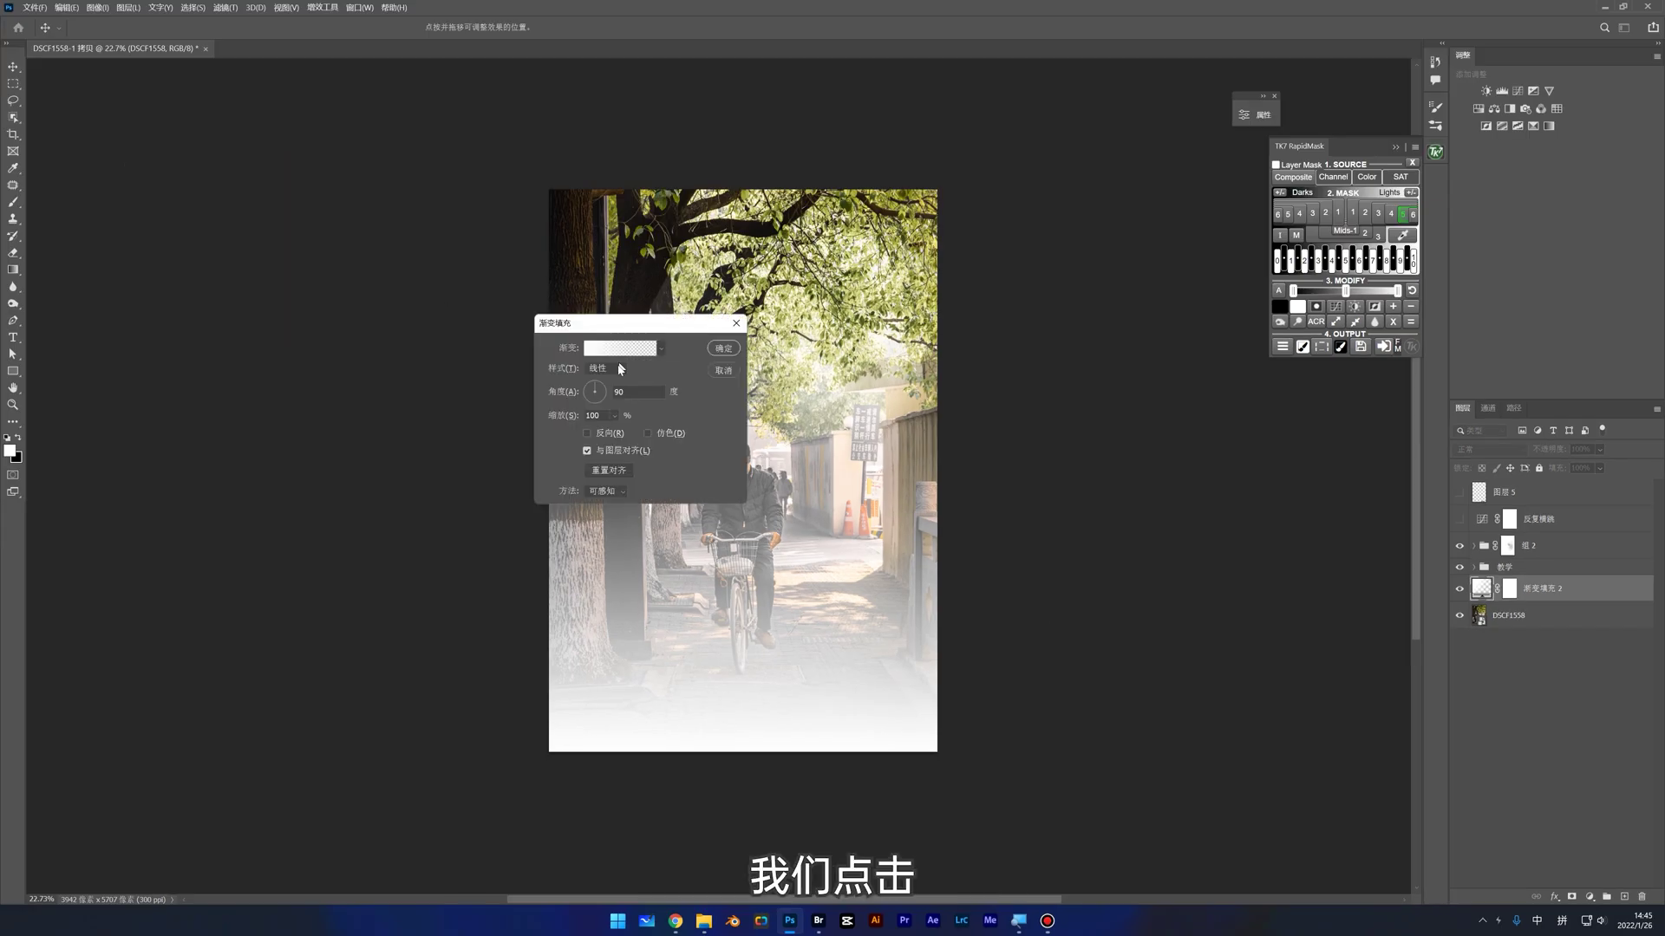
left_click(616, 370)
left_click(607, 371)
left_click(611, 350)
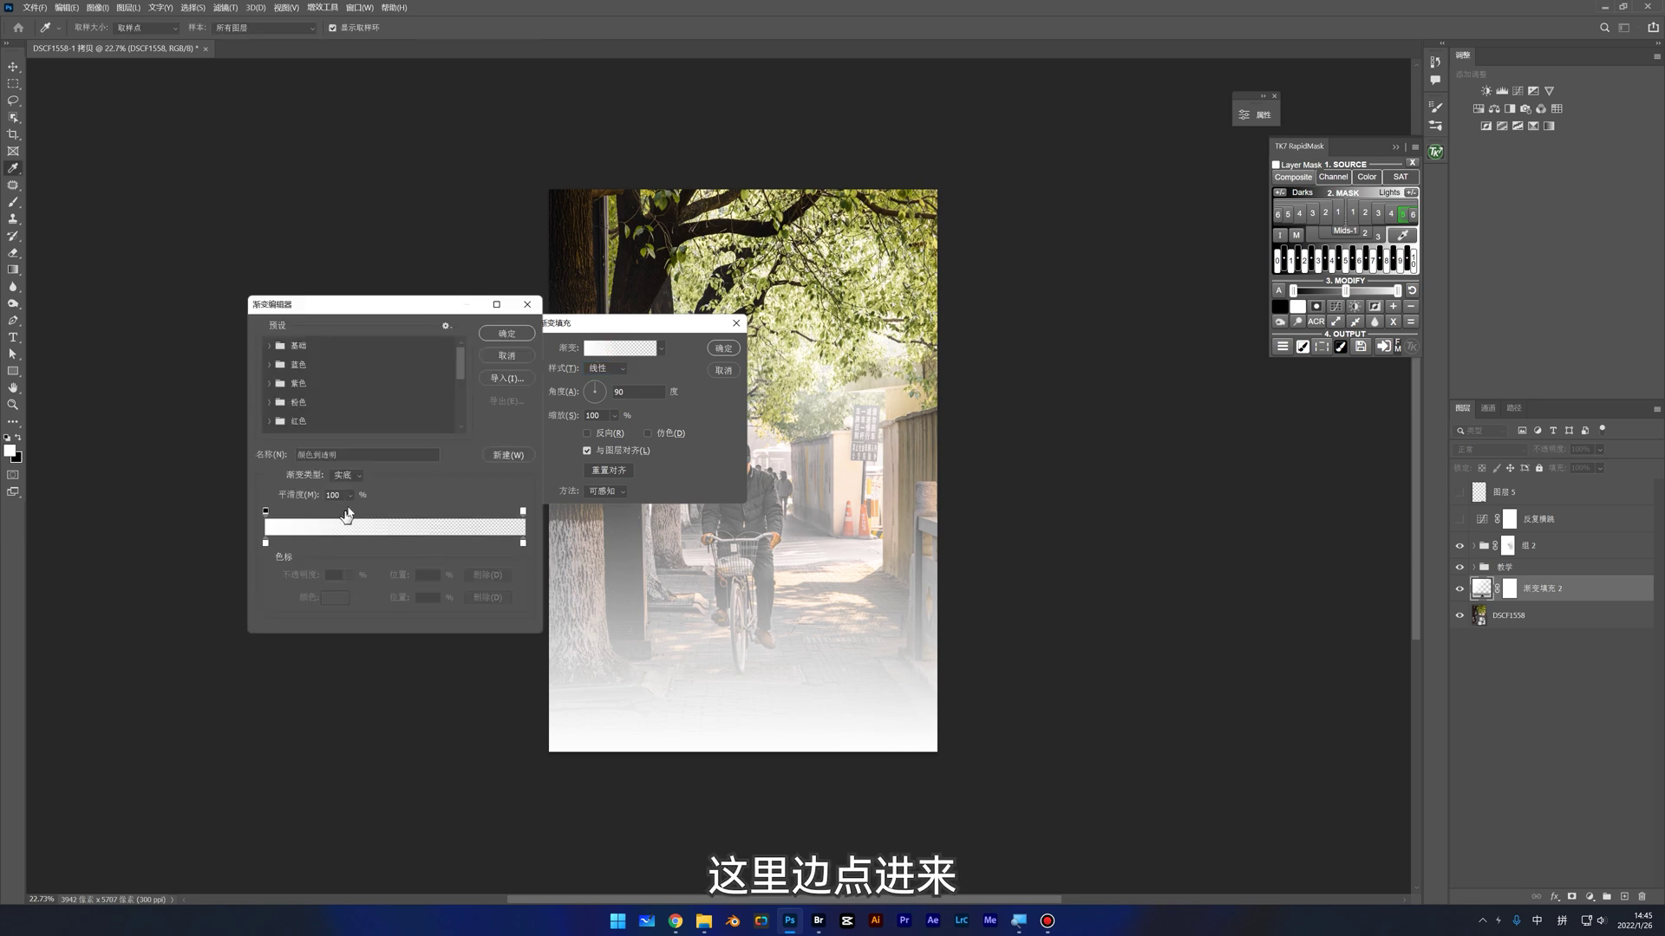
left_click(350, 475)
left_click(343, 491)
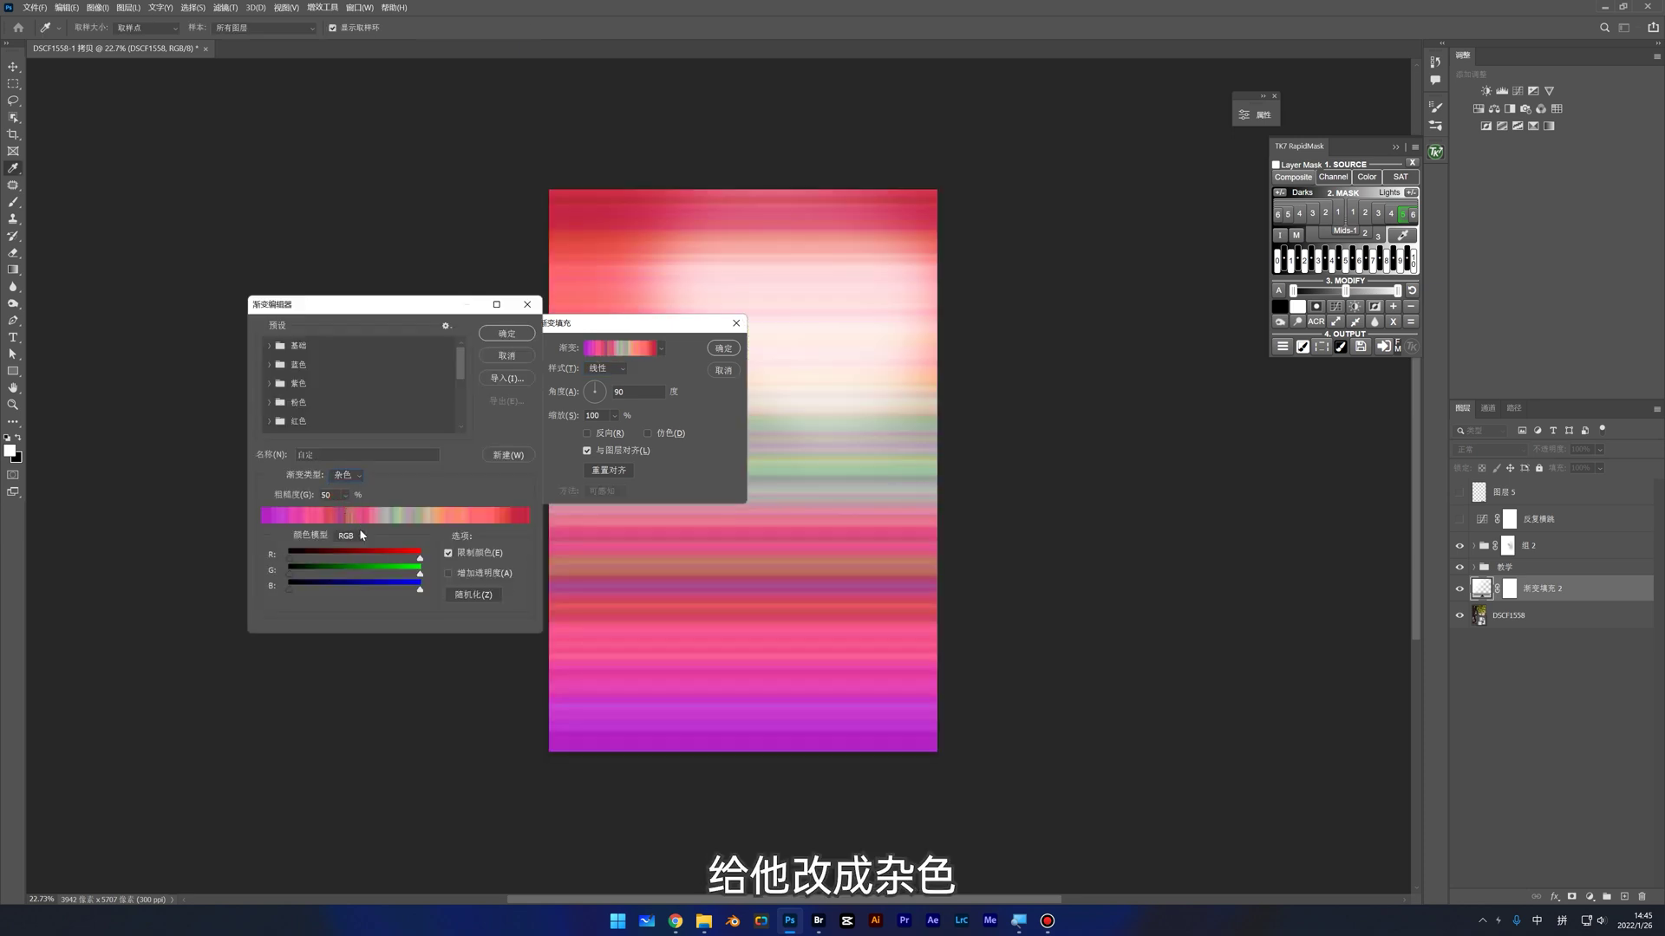
left_click_drag(287, 501, 476, 518)
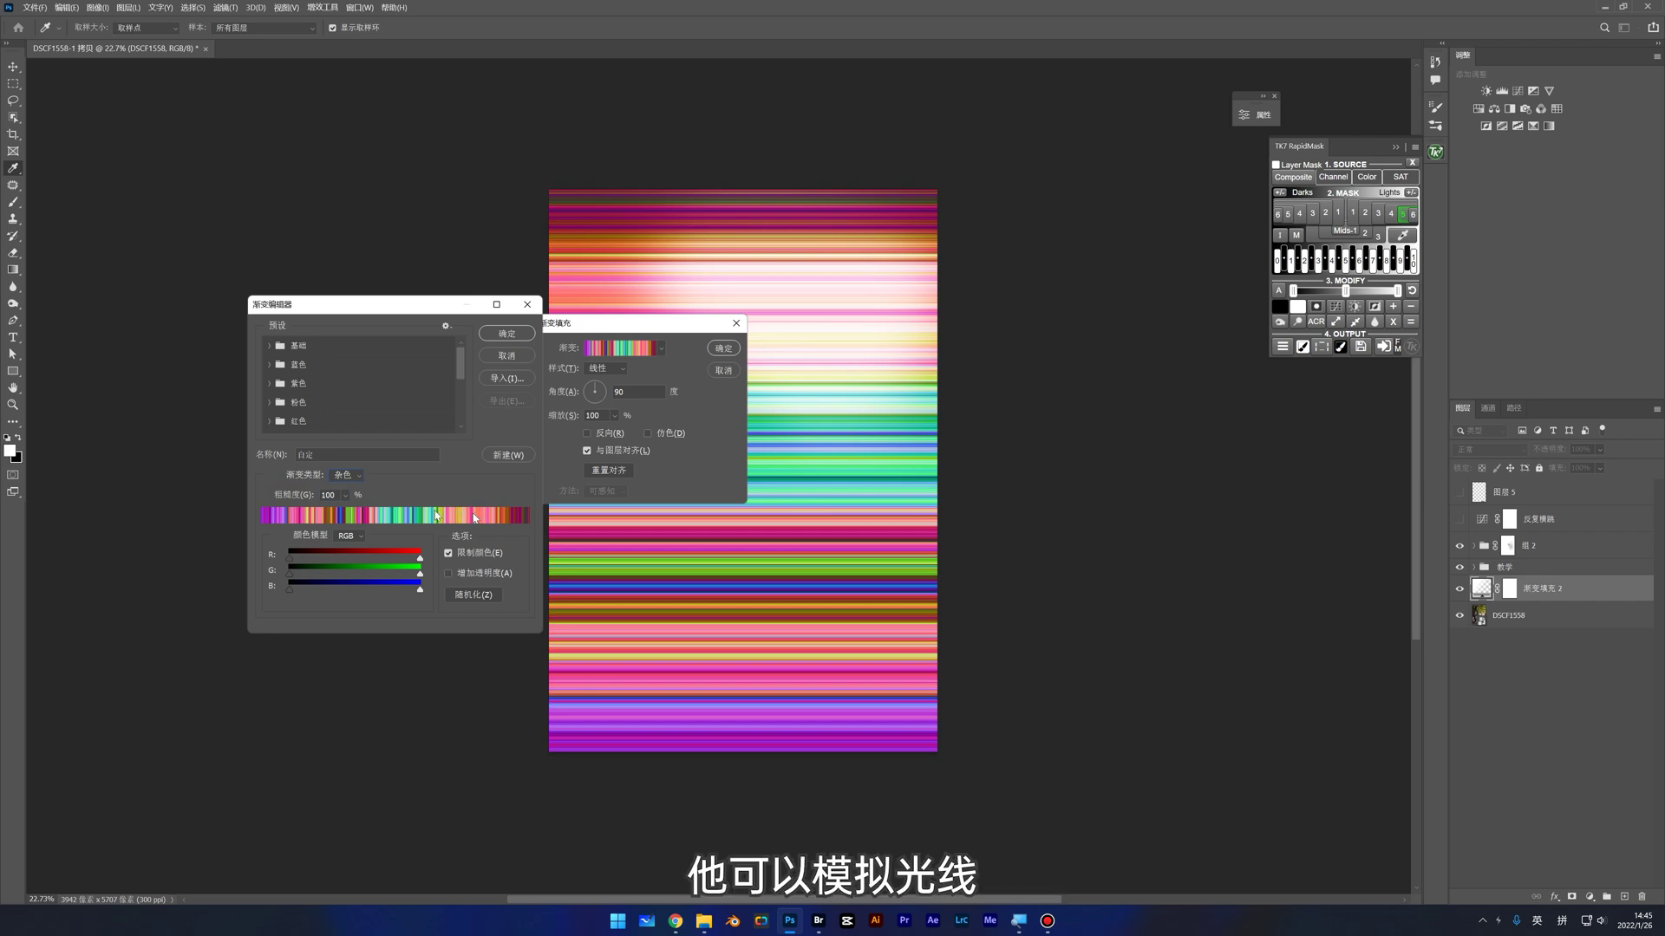
Step: Switch the noise gradient's color model to HSB, reduce its saturation to the minimum and accept the gradient
left_click(357, 541)
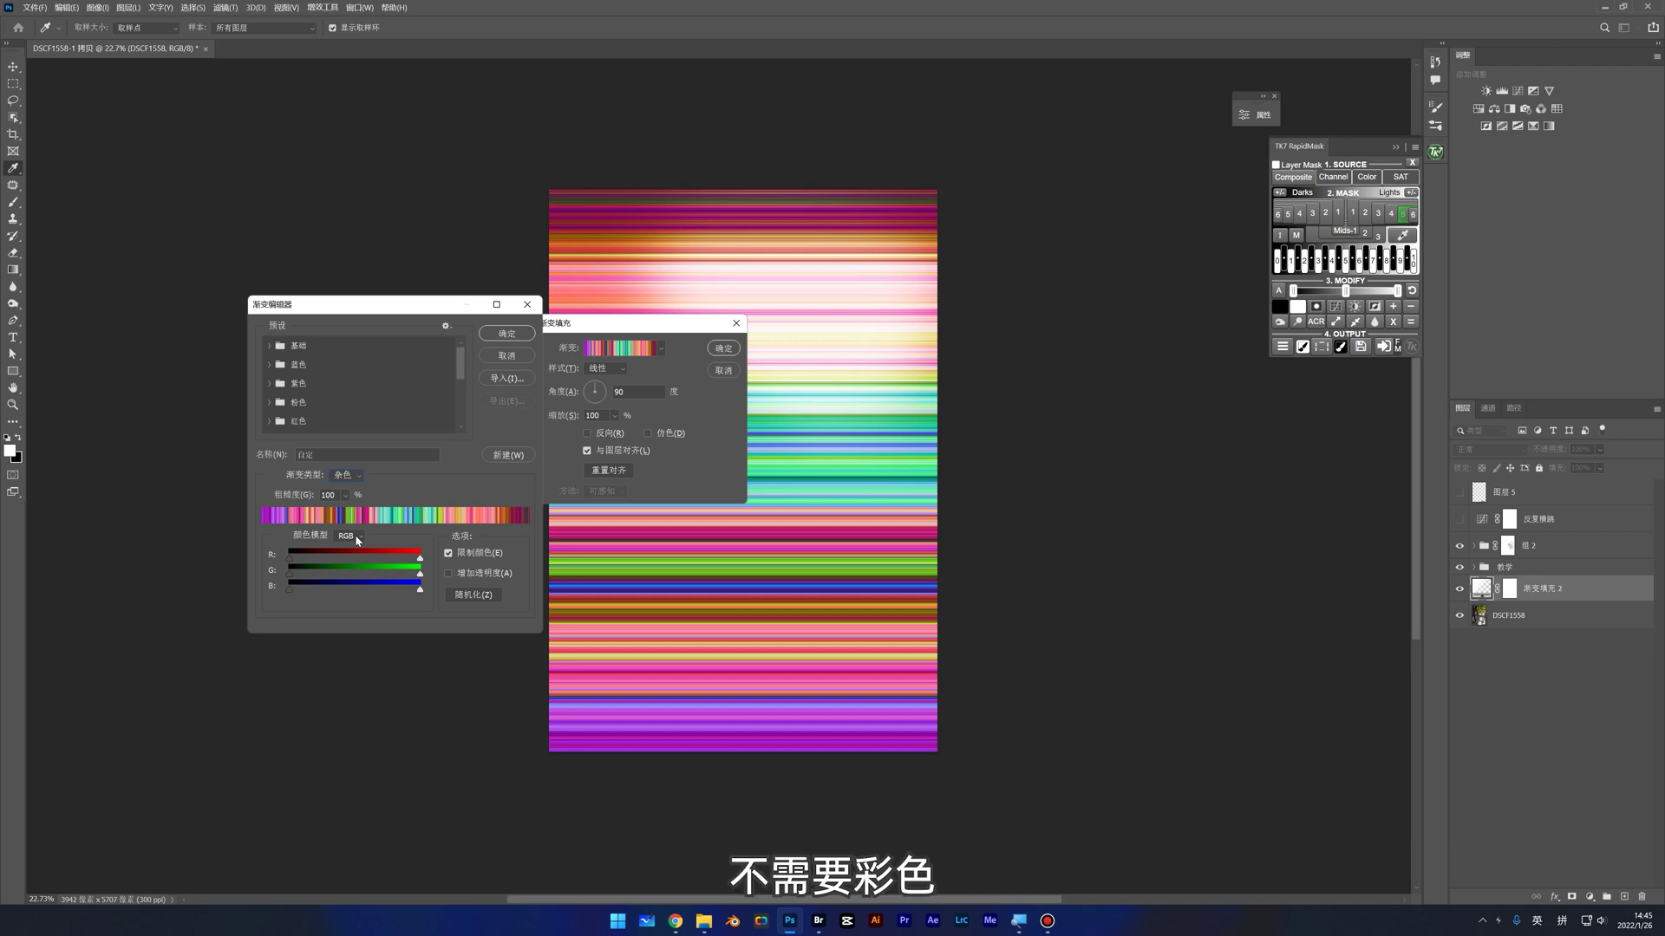
left_click(352, 562)
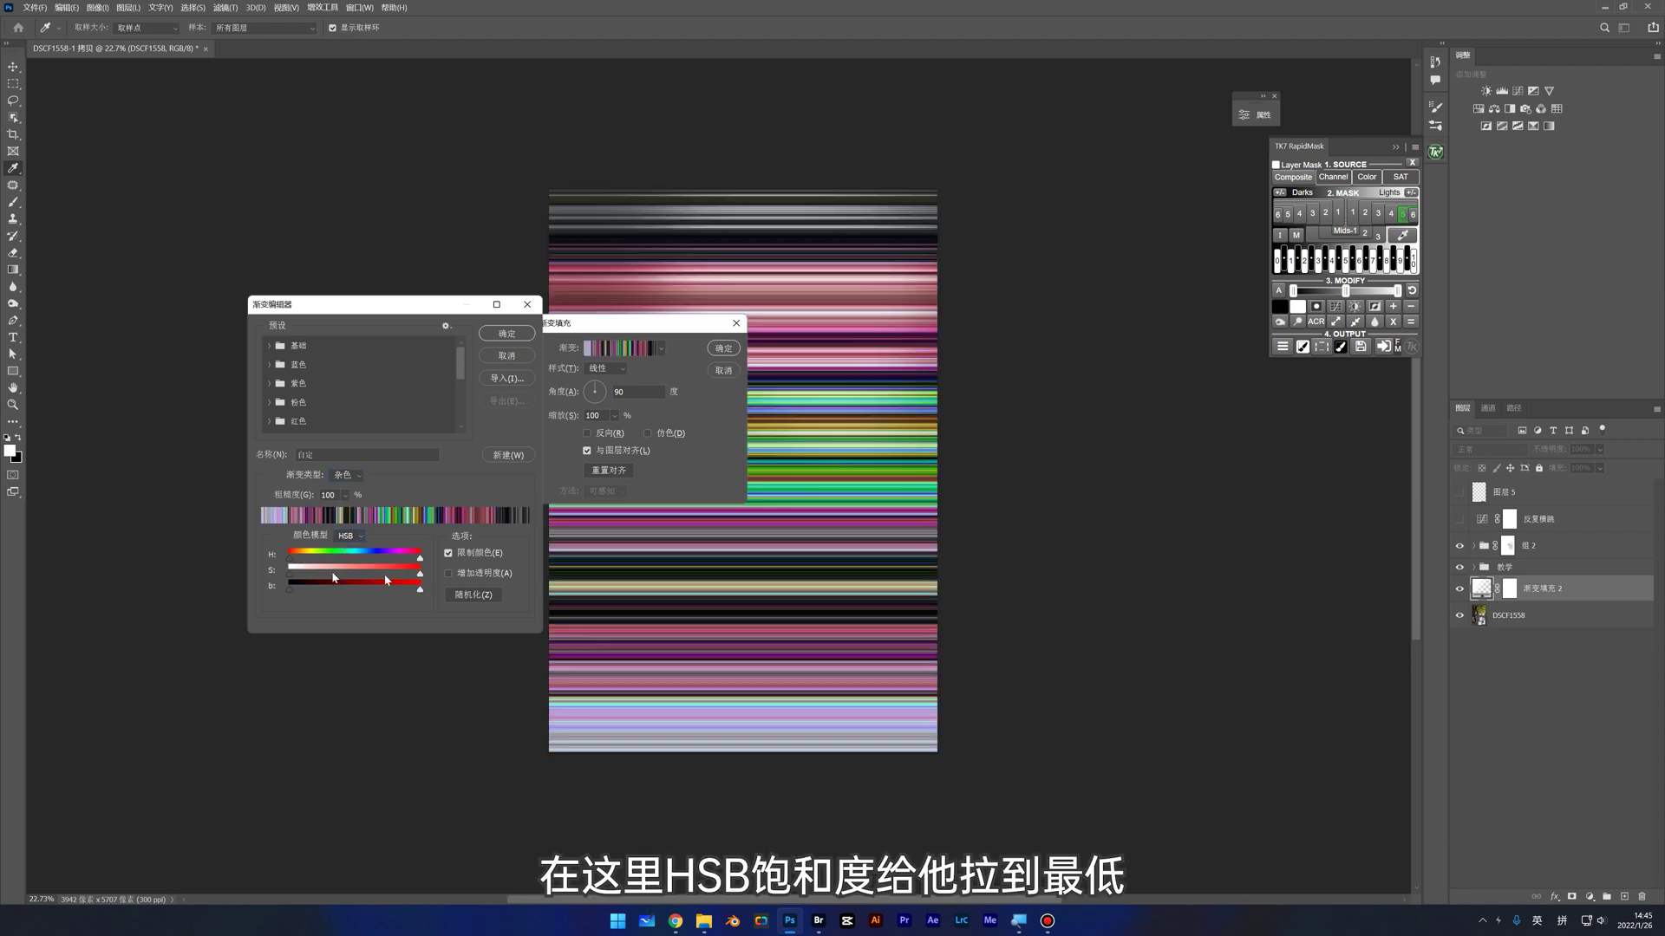
left_click_drag(418, 575, 282, 571)
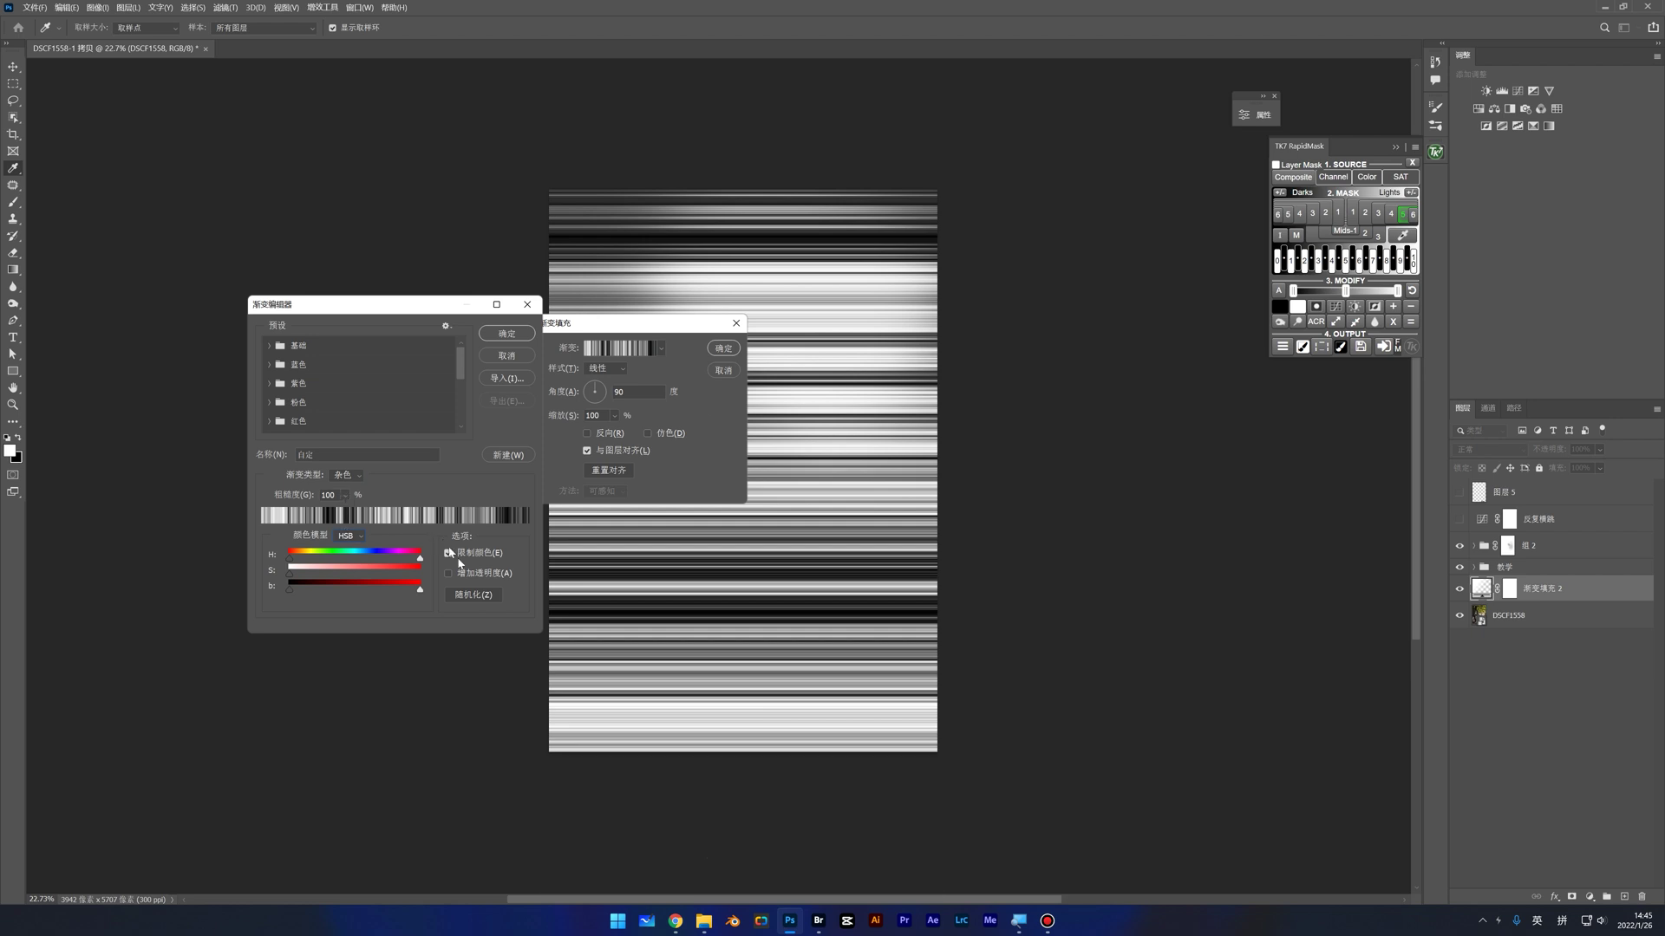
left_click(506, 333)
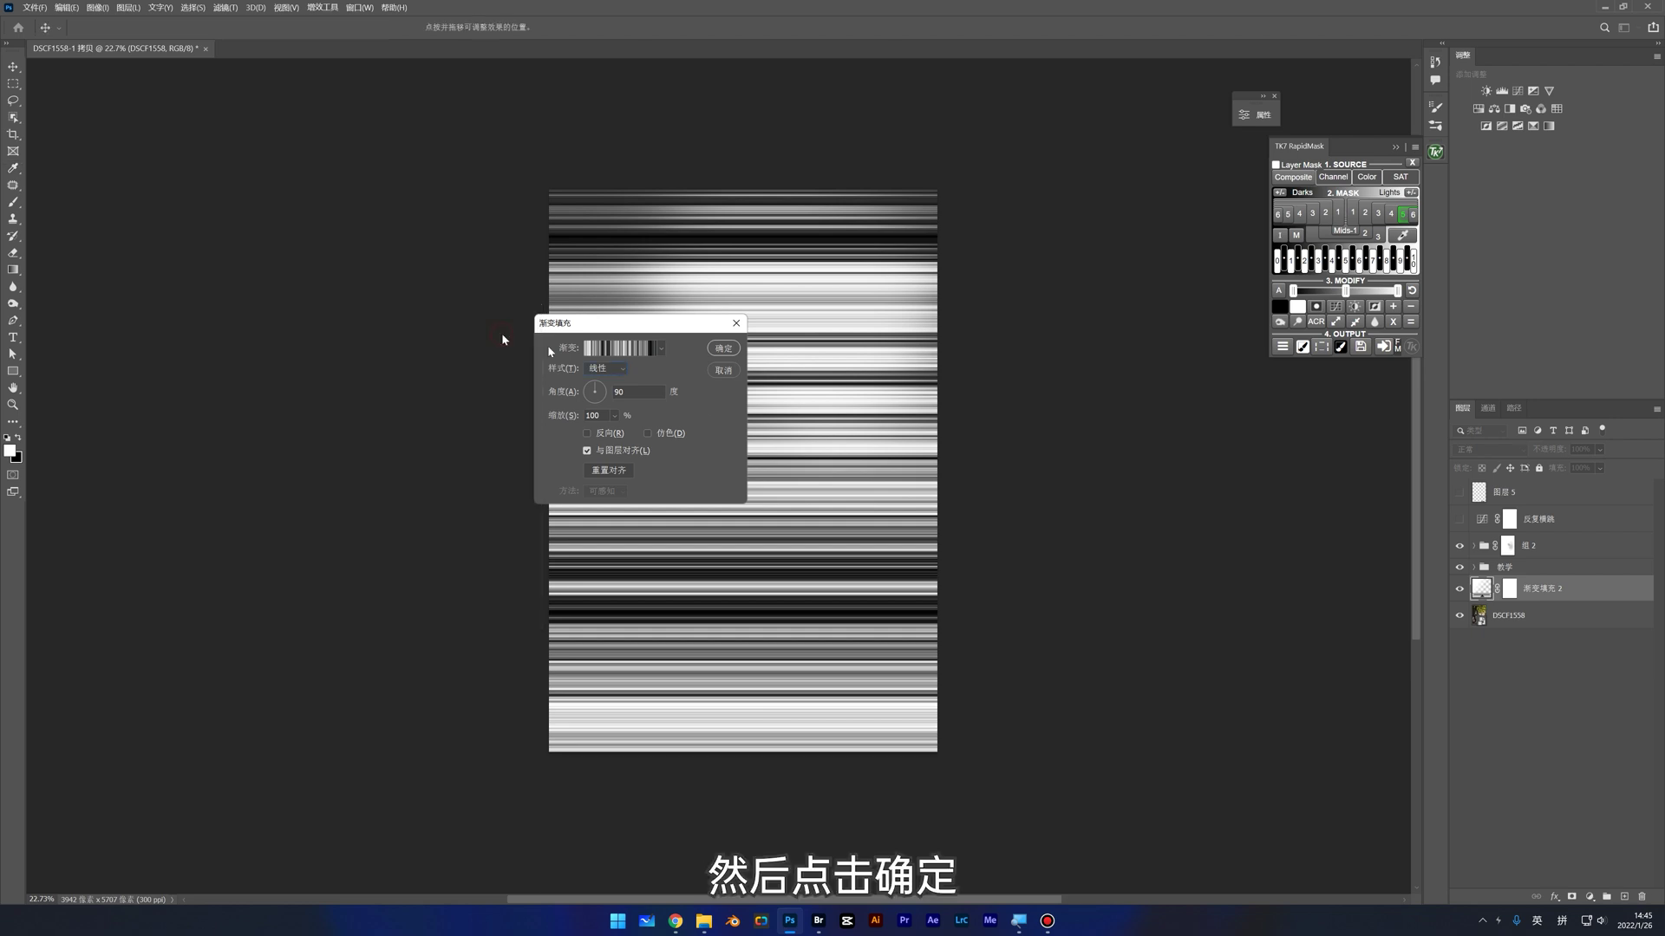
Step: Set the noise gradient fill's style to 角度 (Angle), move its centre just above the photo's top edge, and accept the fill
left_click(610, 370)
left_click(610, 403)
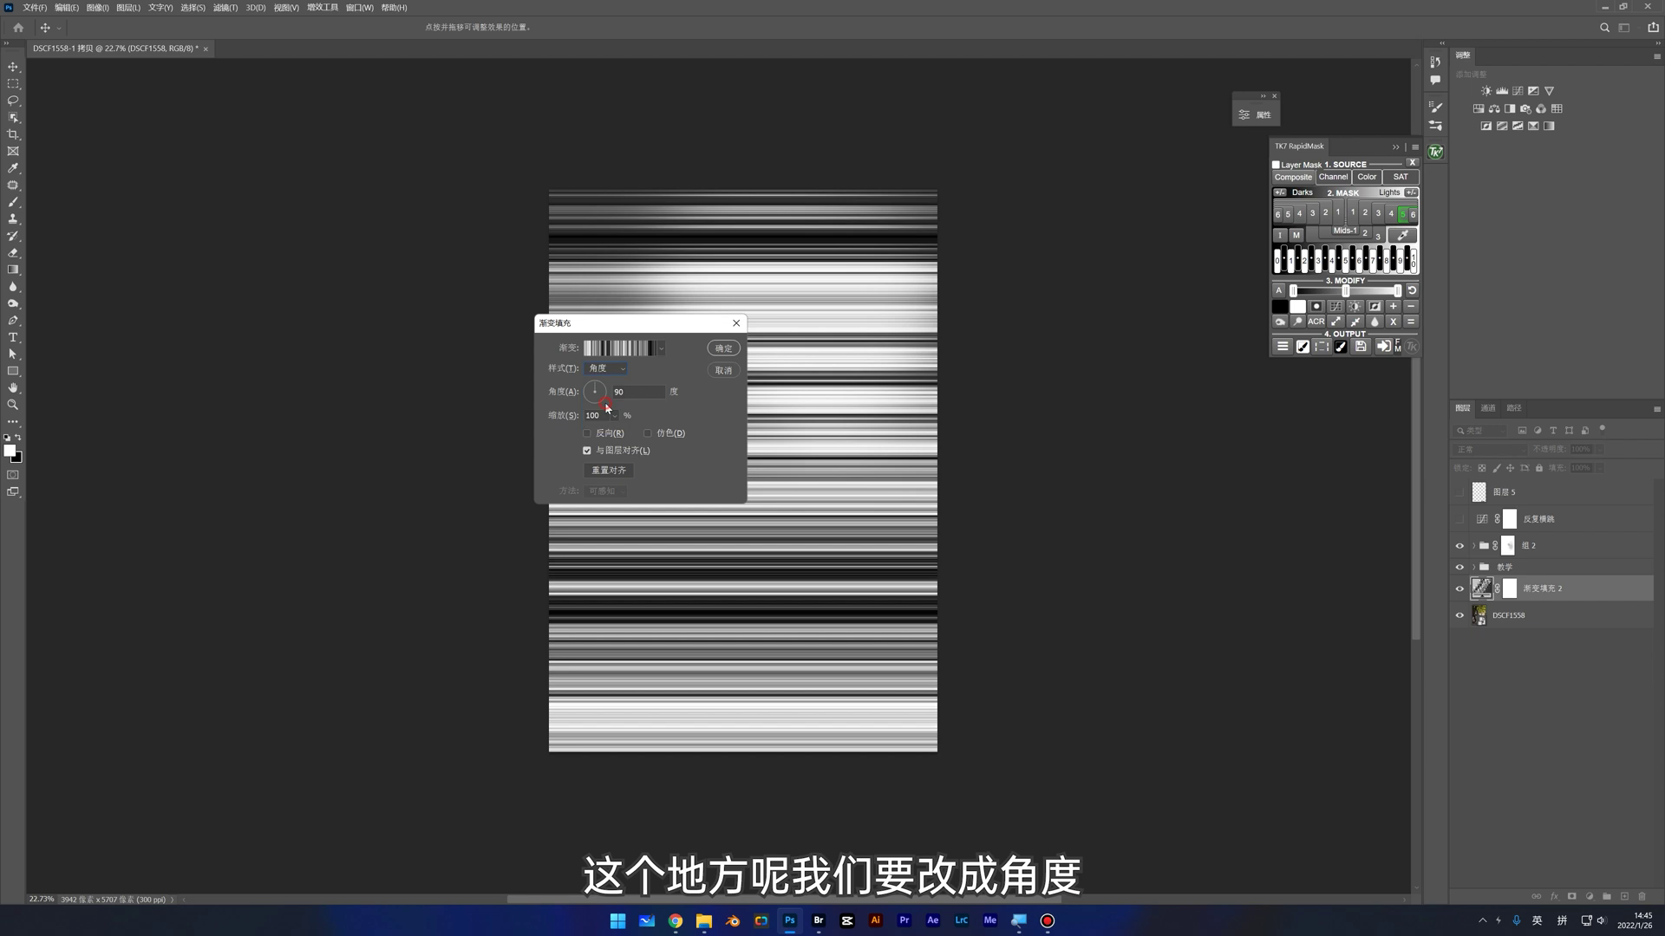
left_click_drag(755, 469, 848, 182)
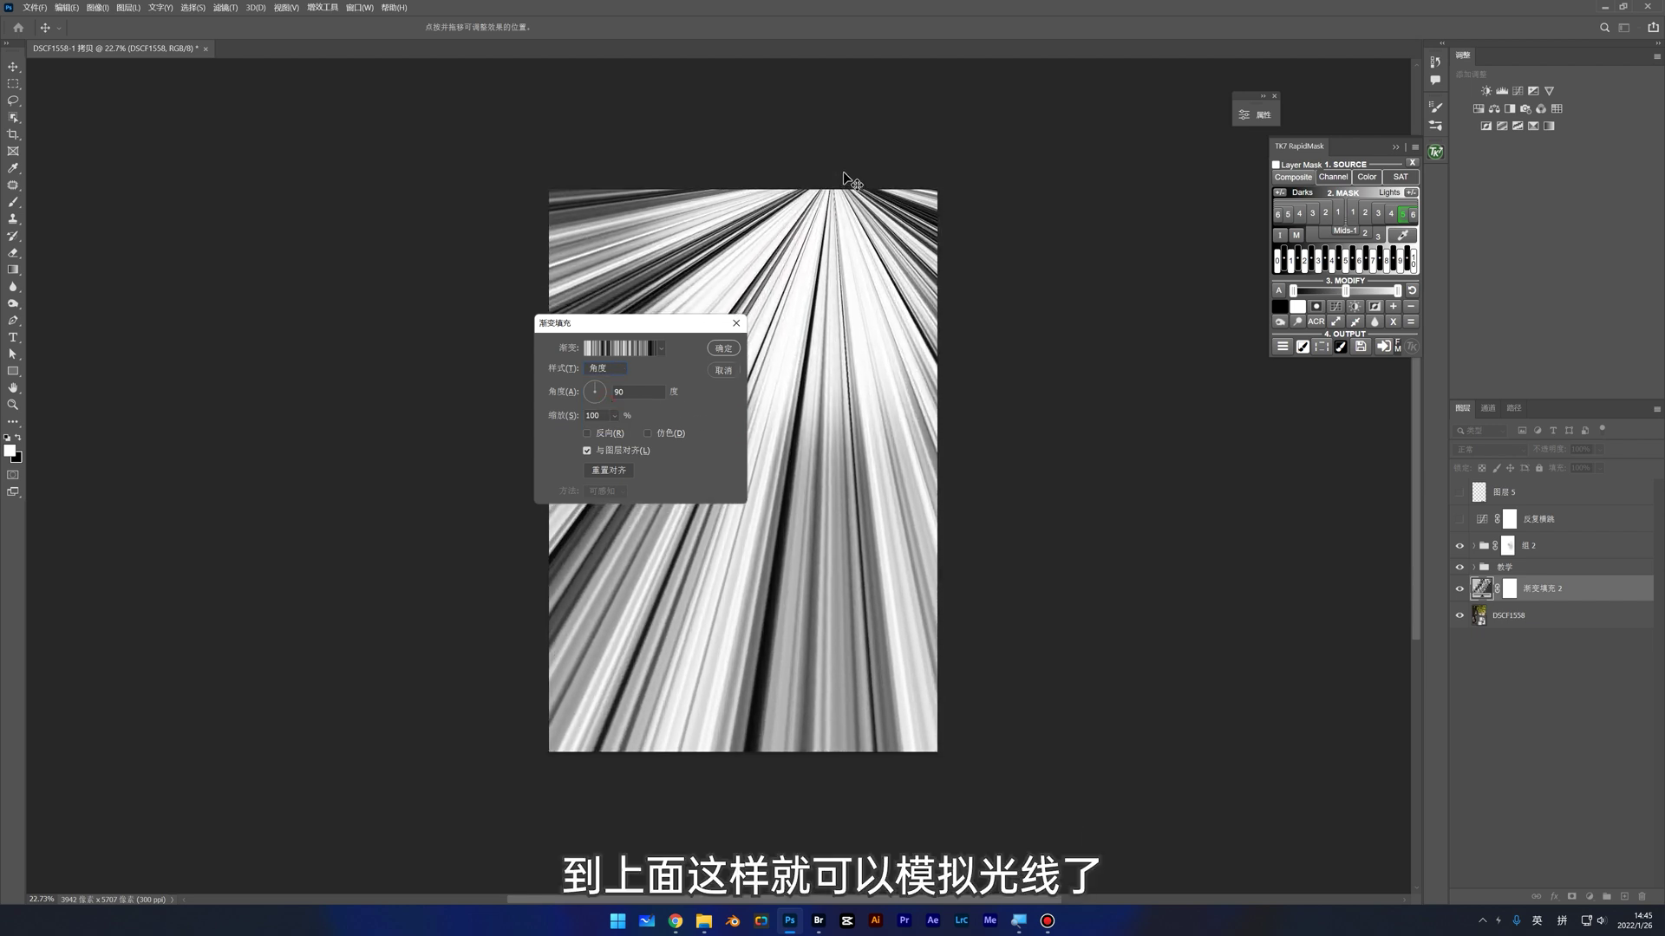
left_click(723, 348)
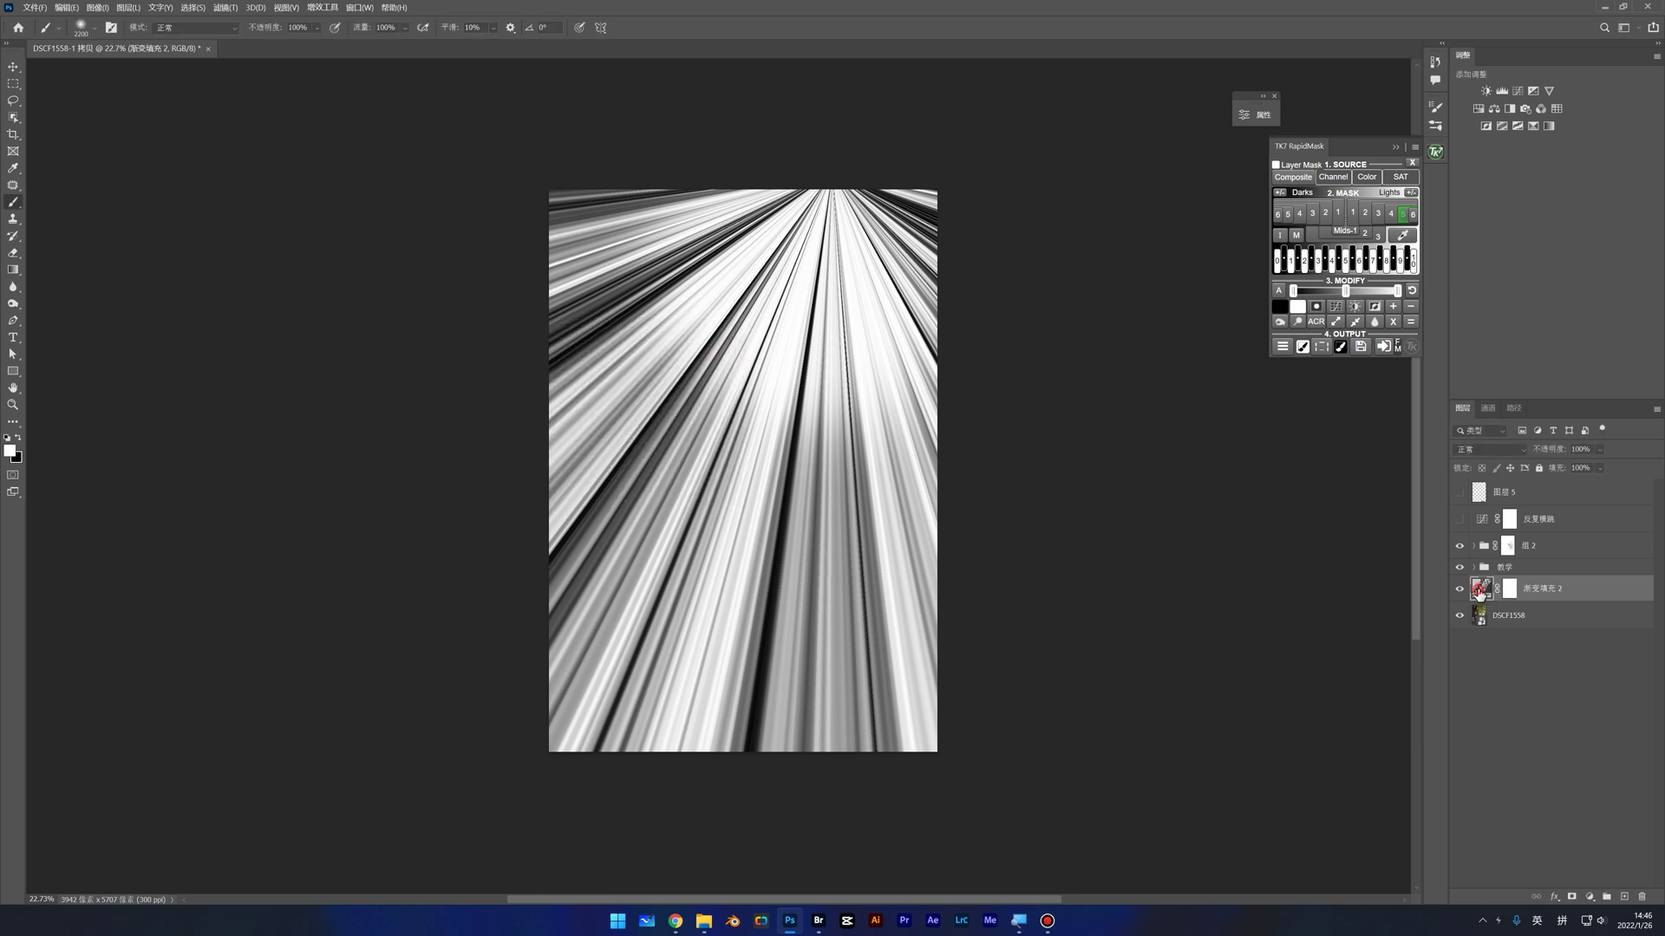
Step: Set the blend mode of 渐变填充 2 to 滤色 (Screen)
left_click(1479, 453)
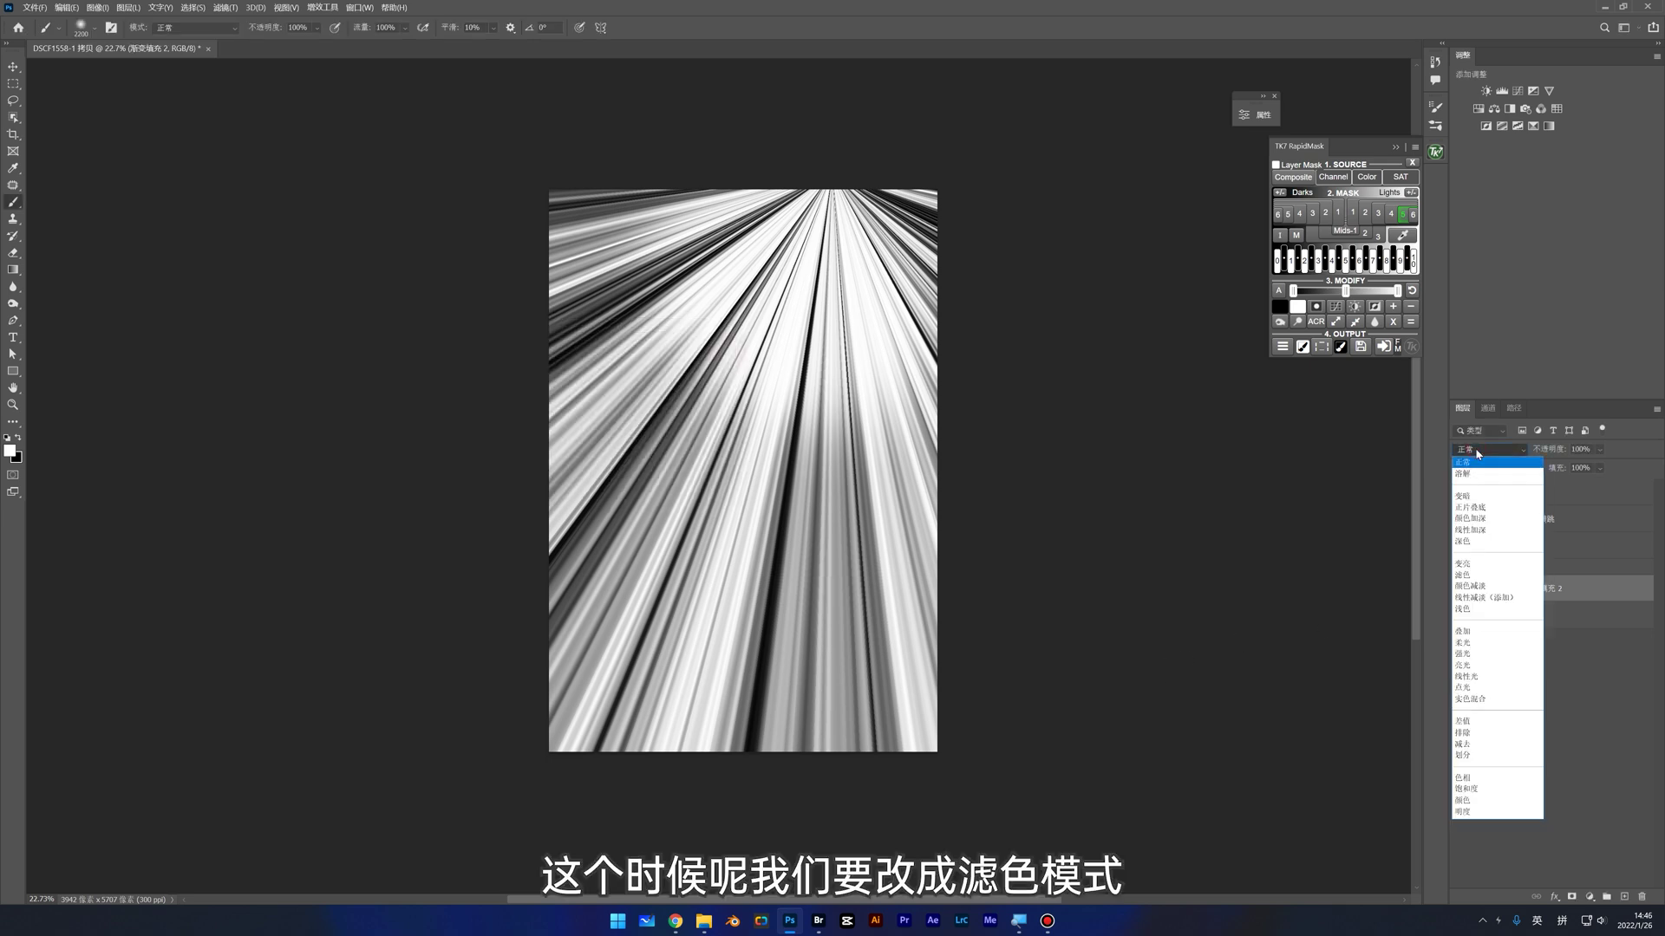
left_click(1467, 576)
key("v")
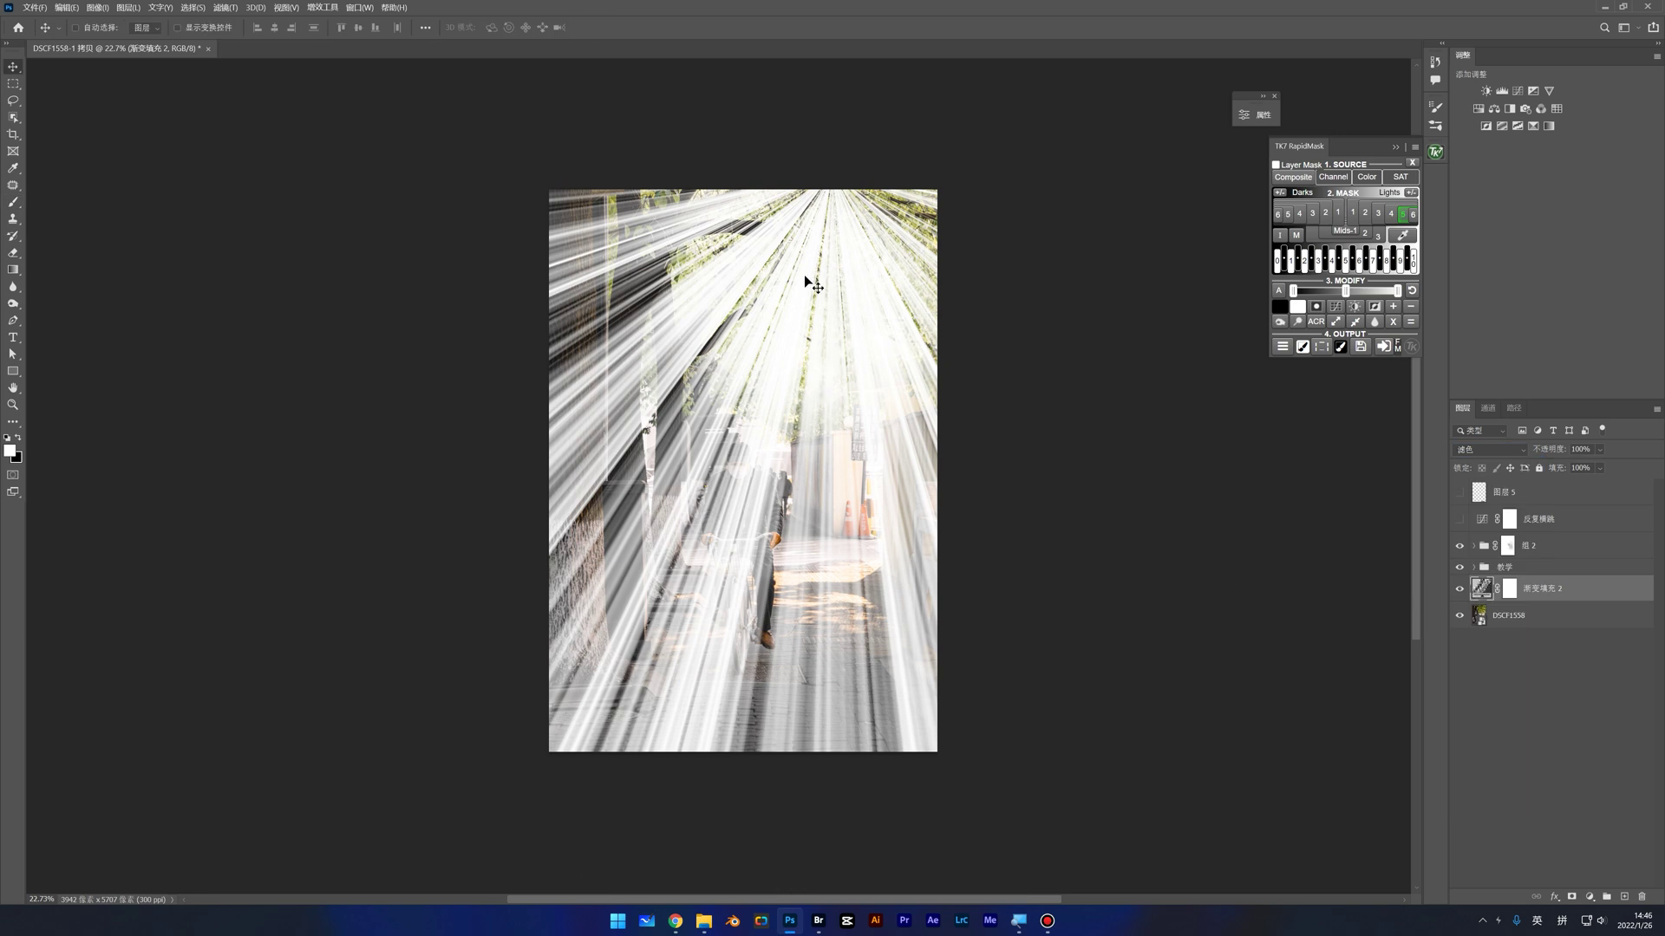
Step: Randomize the noise gradient of 渐变填充 2 until the rays spare the cyclist, and accept the new pattern
double_click(1481, 592)
left_click_drag(663, 319, 361, 277)
left_click(299, 306)
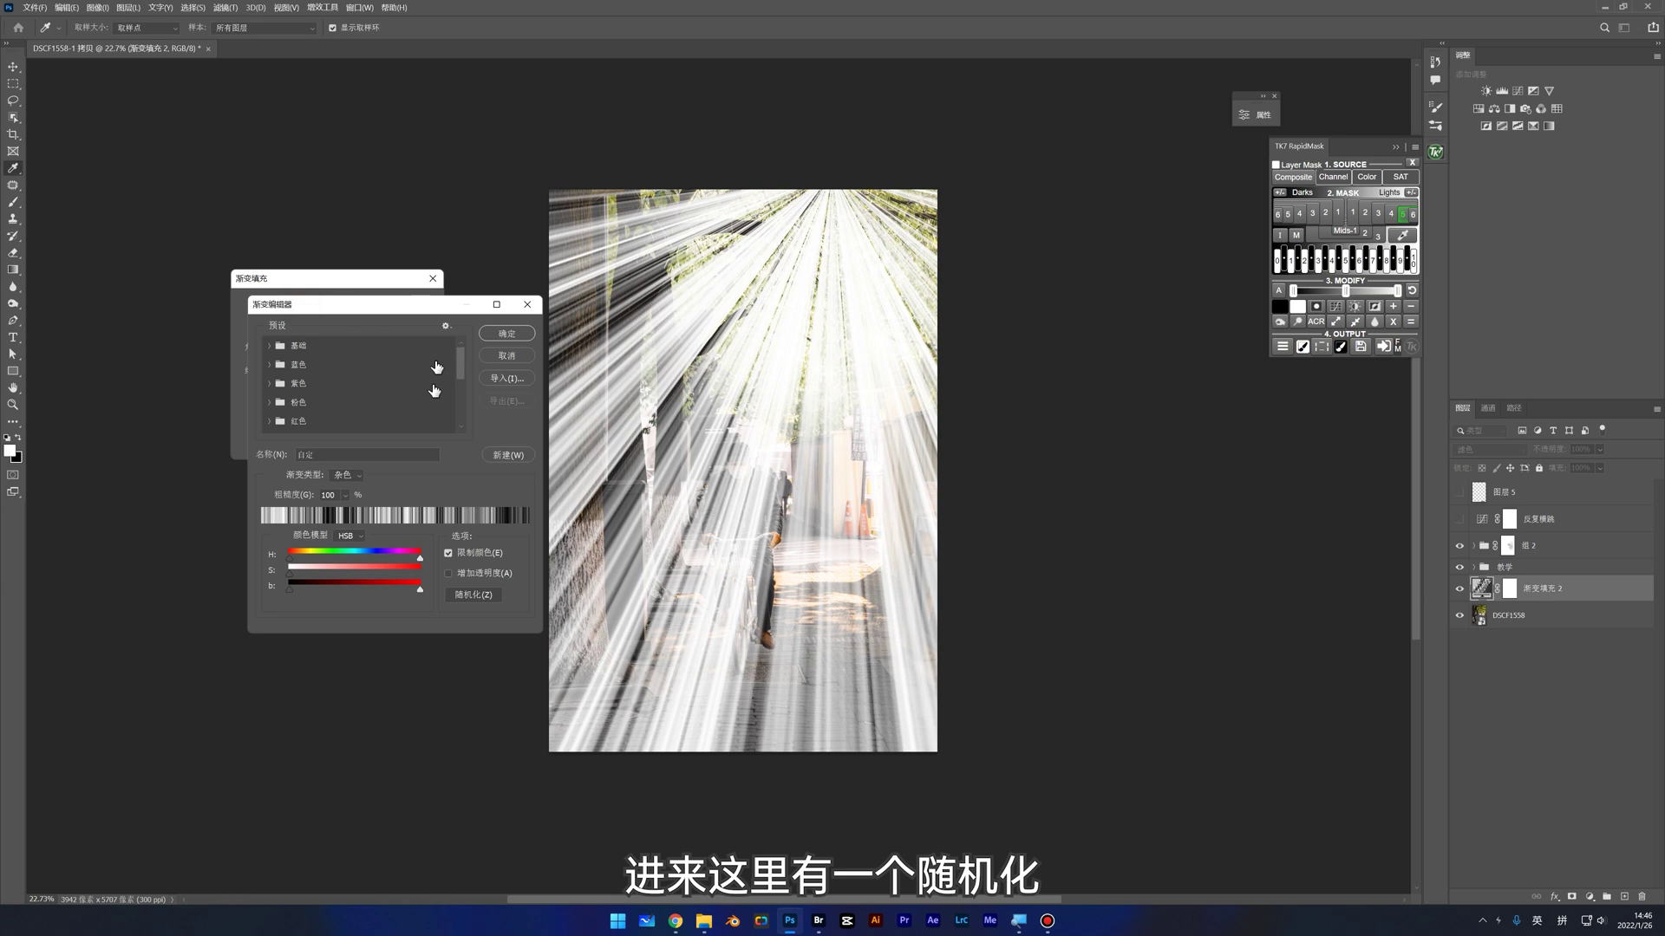
left_click(483, 598)
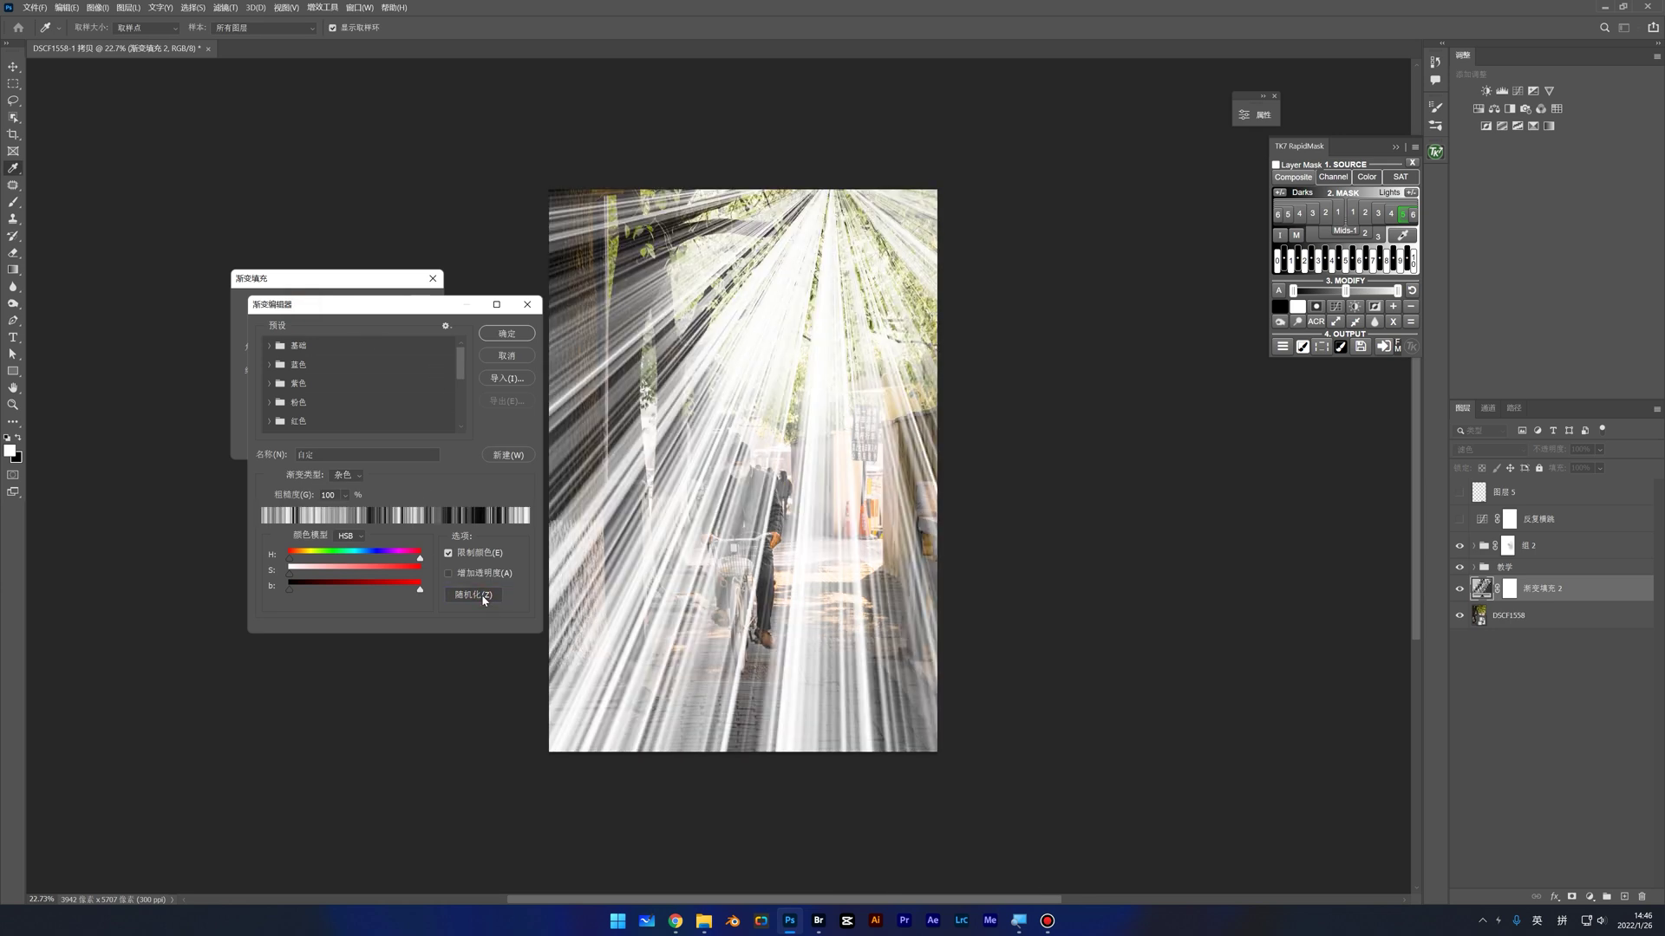
left_click(483, 597)
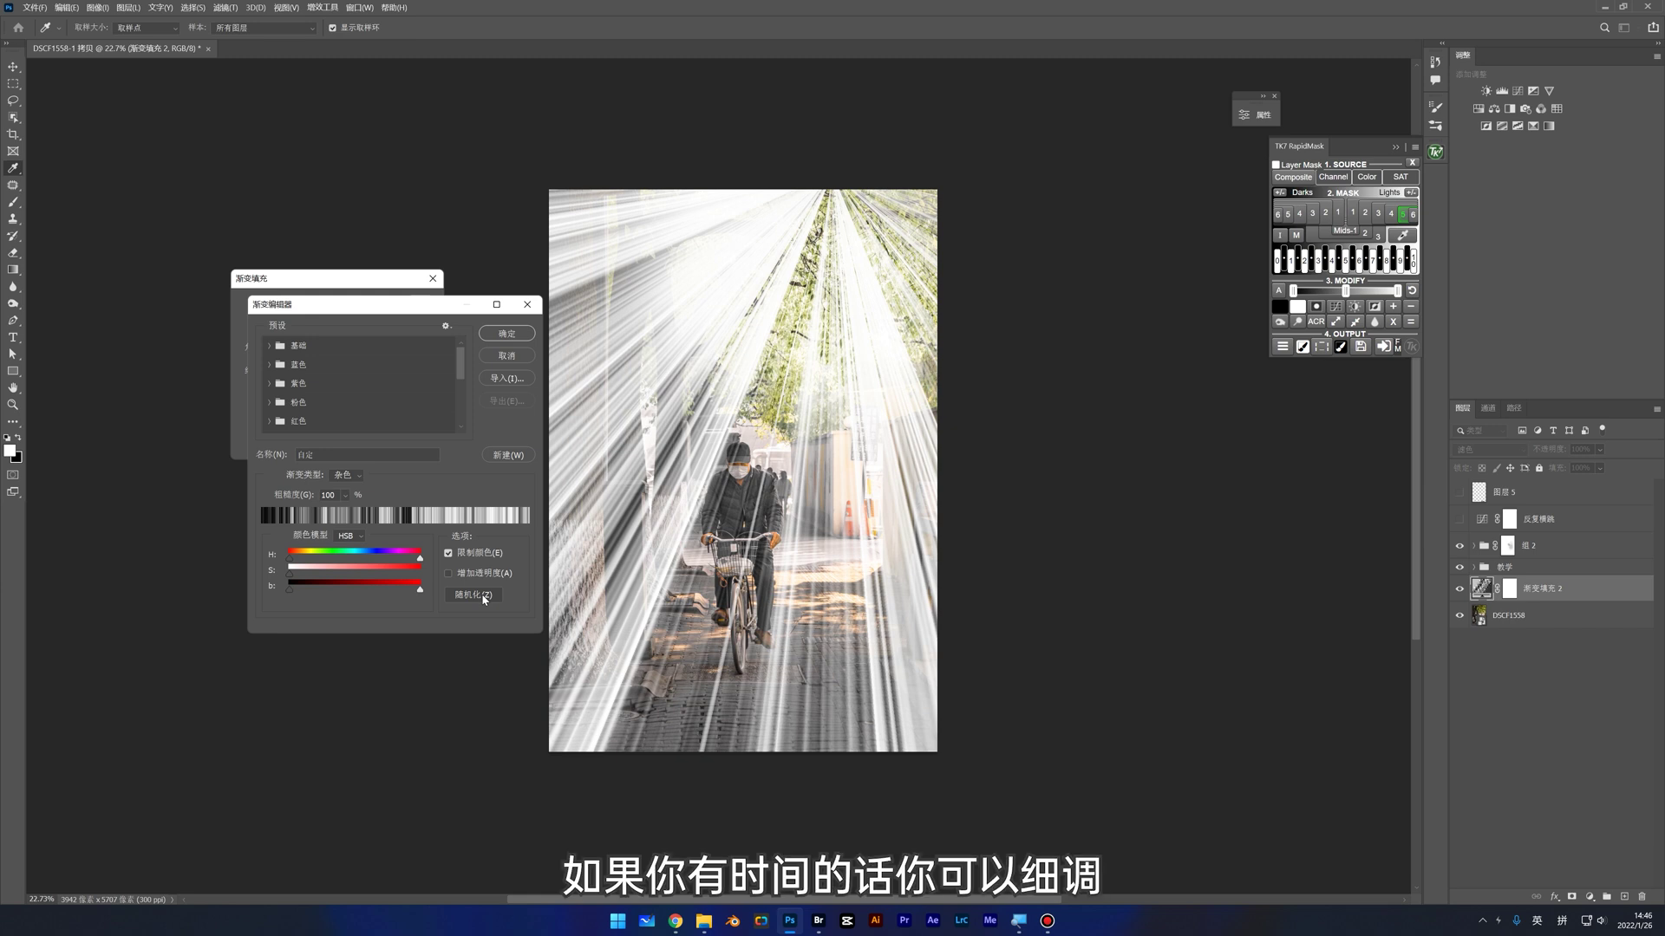
left_click(505, 337)
left_click(415, 305)
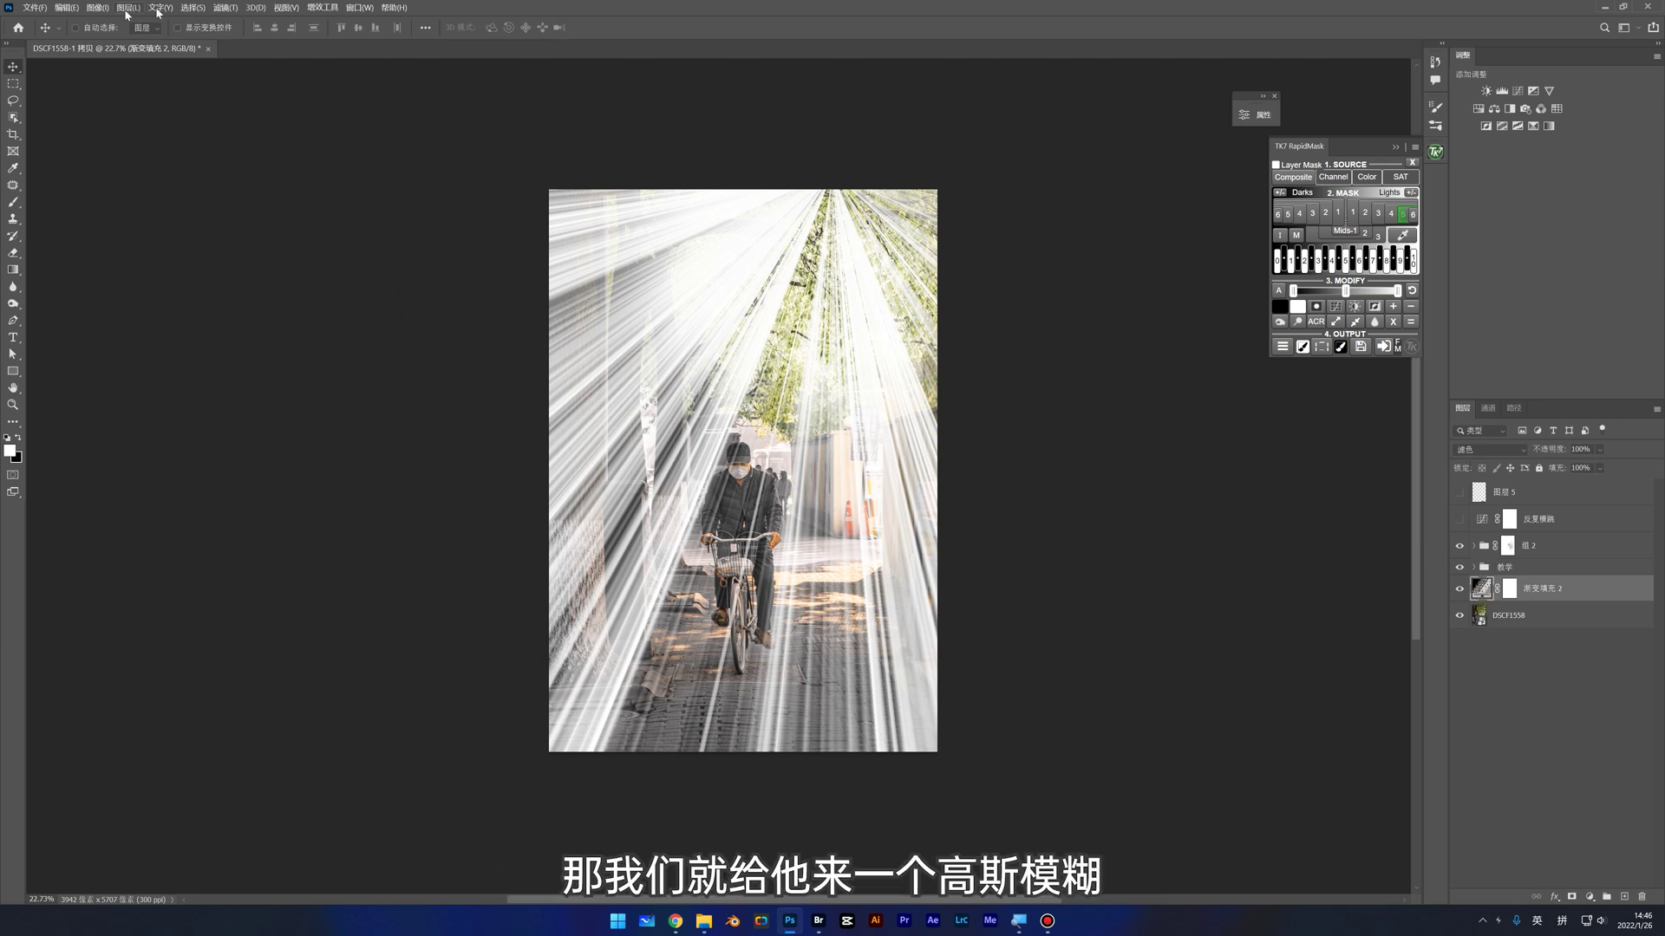
Step: Convert 渐变填充 2 to a smart object and soften its rays with a 高斯模糊 (Gaussian Blur) of about 24 pixels
left_click(229, 7)
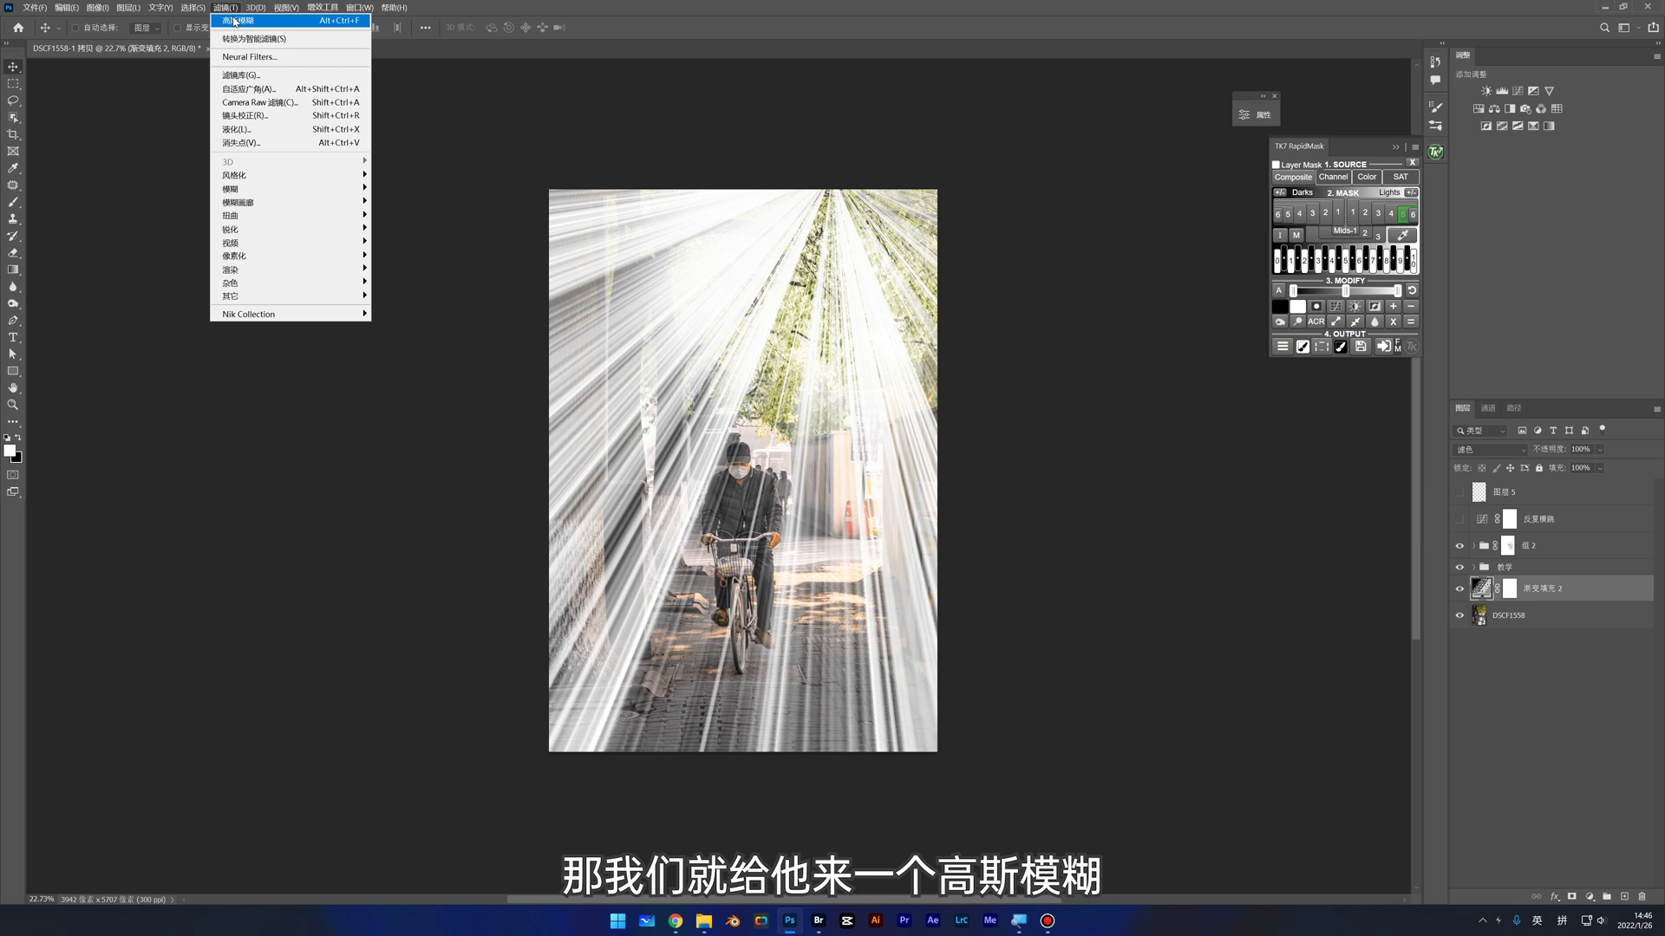
mouse_move(286, 189)
left_click(407, 229)
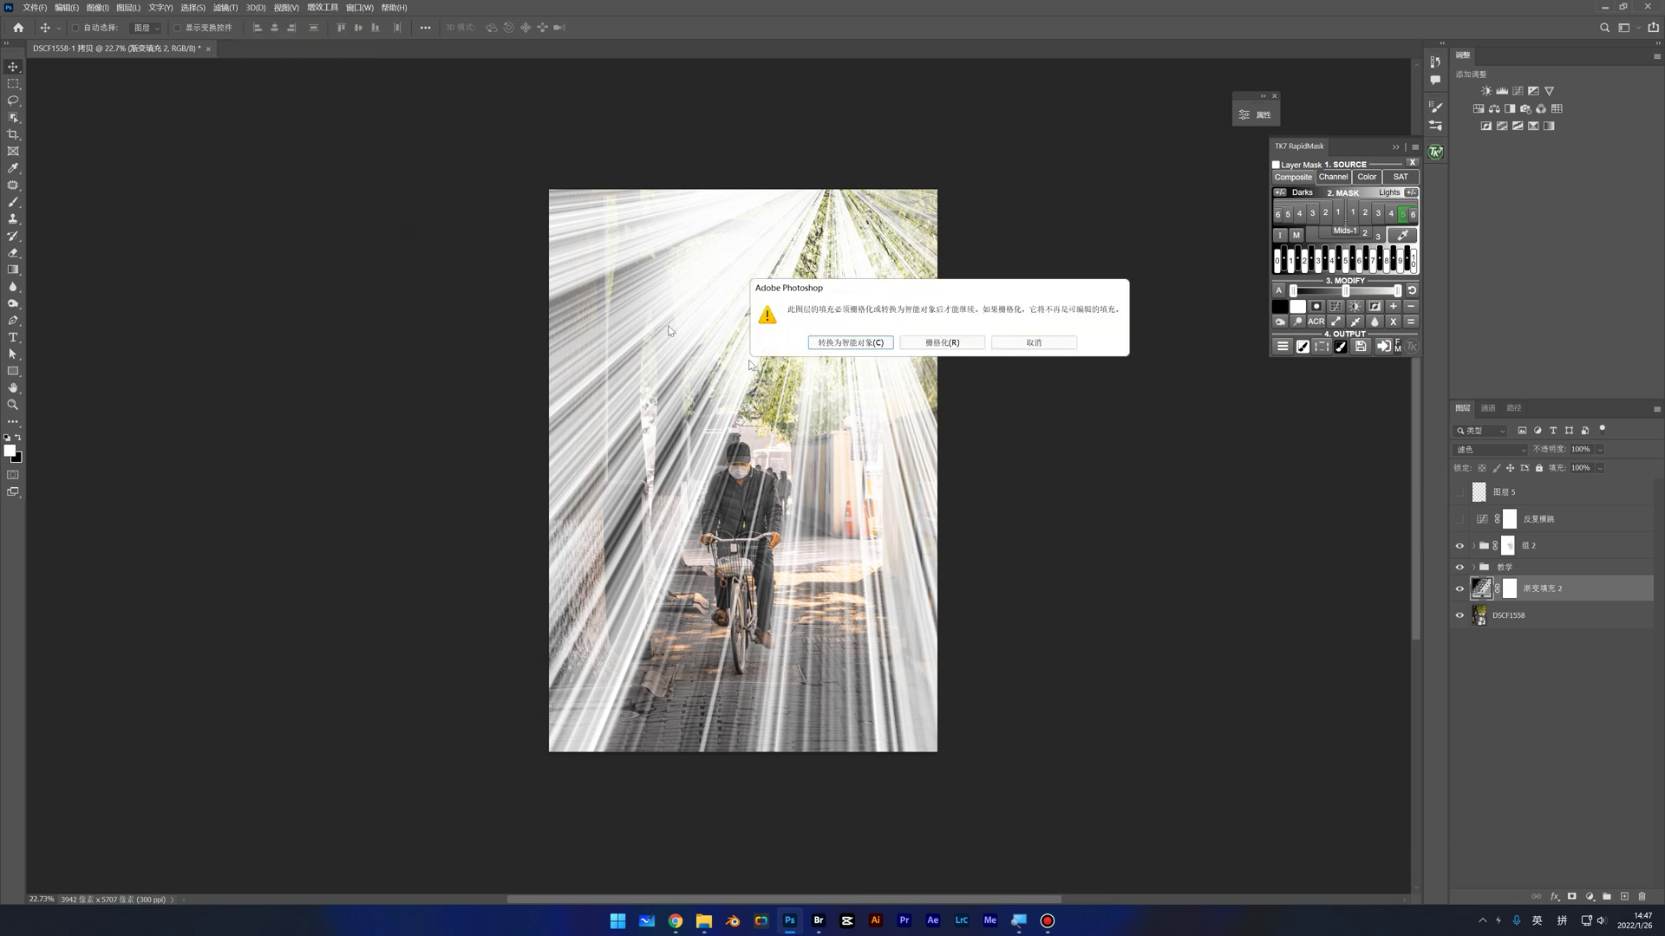
left_click(867, 345)
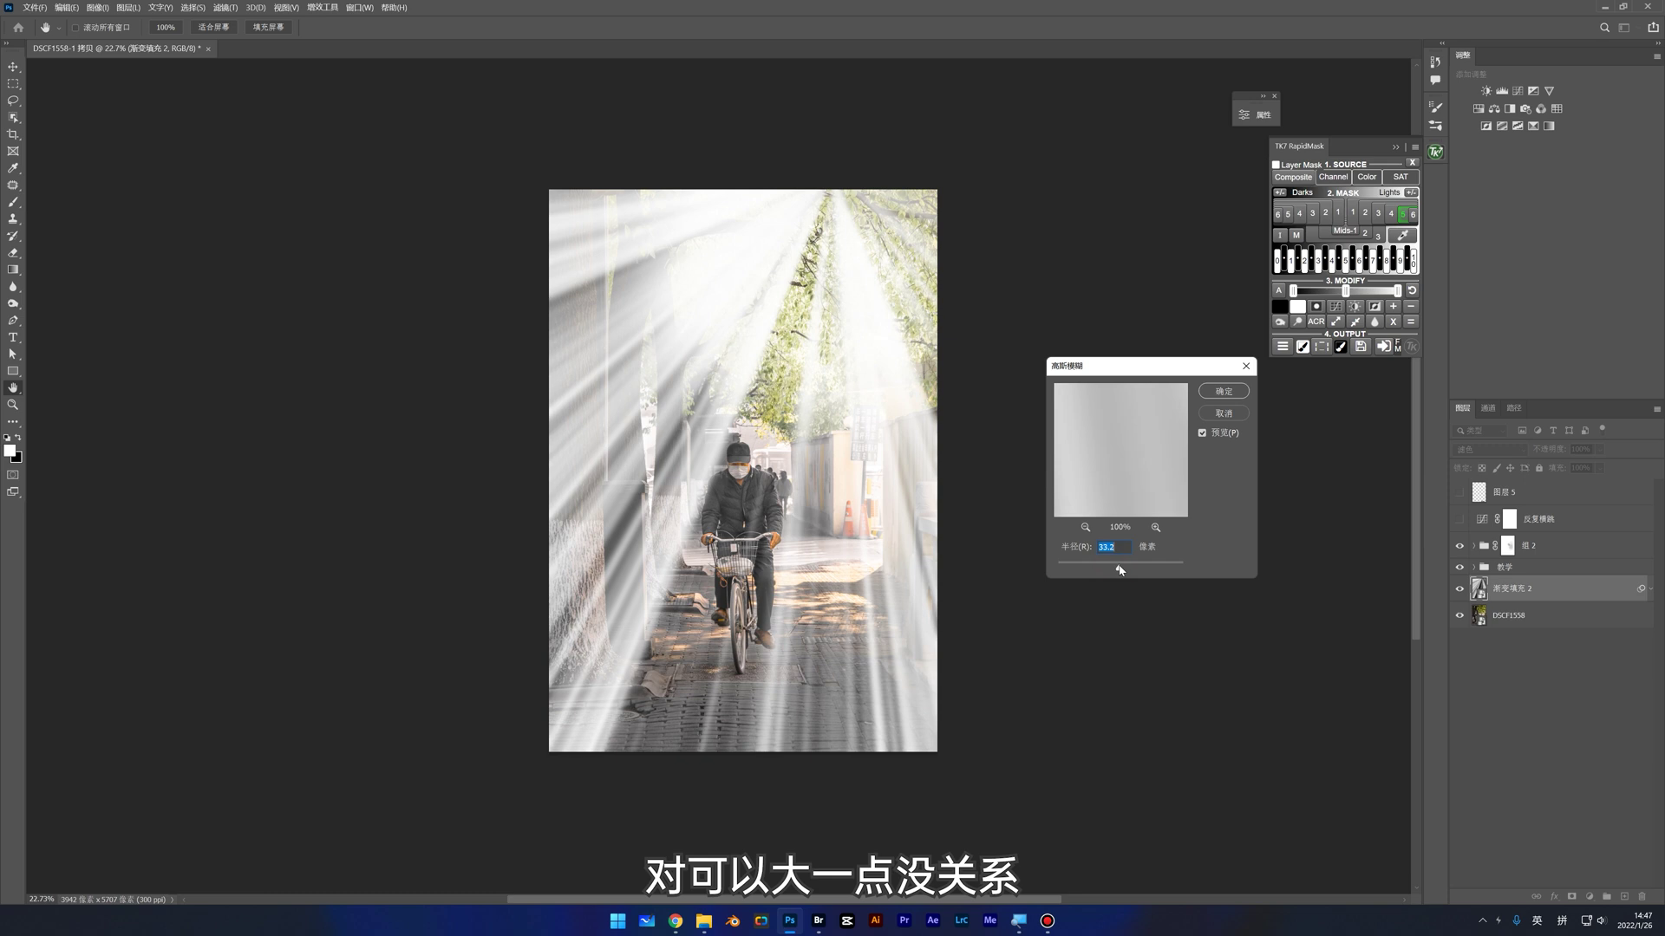
left_click_drag(1119, 568, 1116, 570)
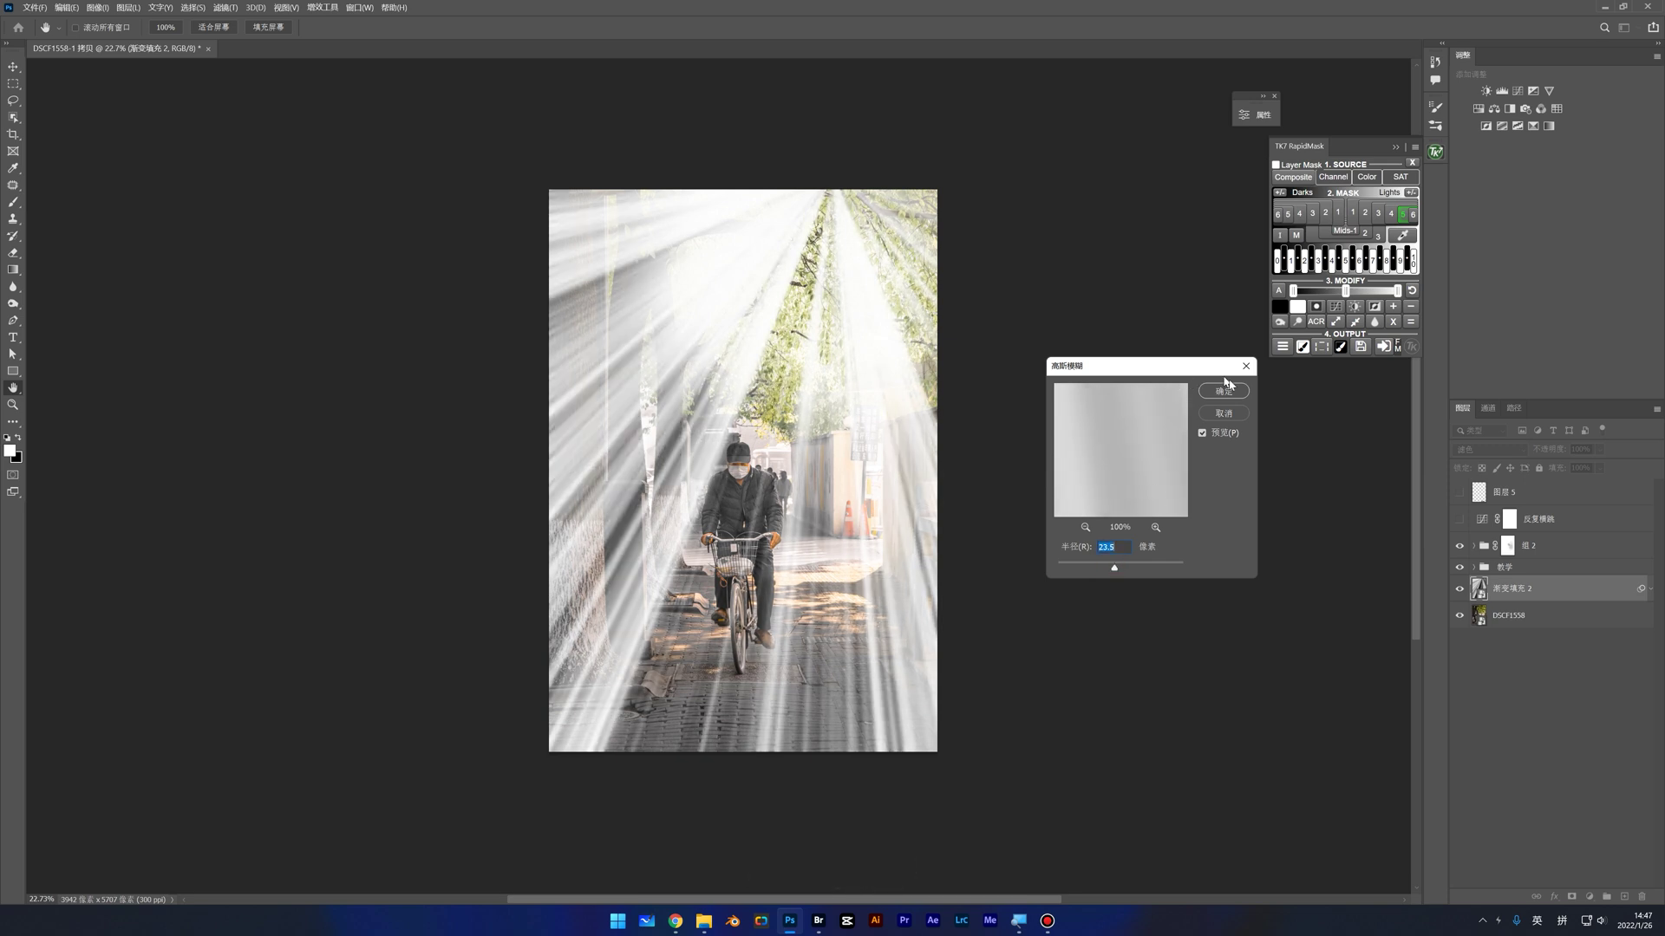
key("Return")
Step: Draw black gradients on a layer mask of 渐变填充 2, inward from the photo's lower-left corner and left edge, to weaken the rays
key("g")
key("x")
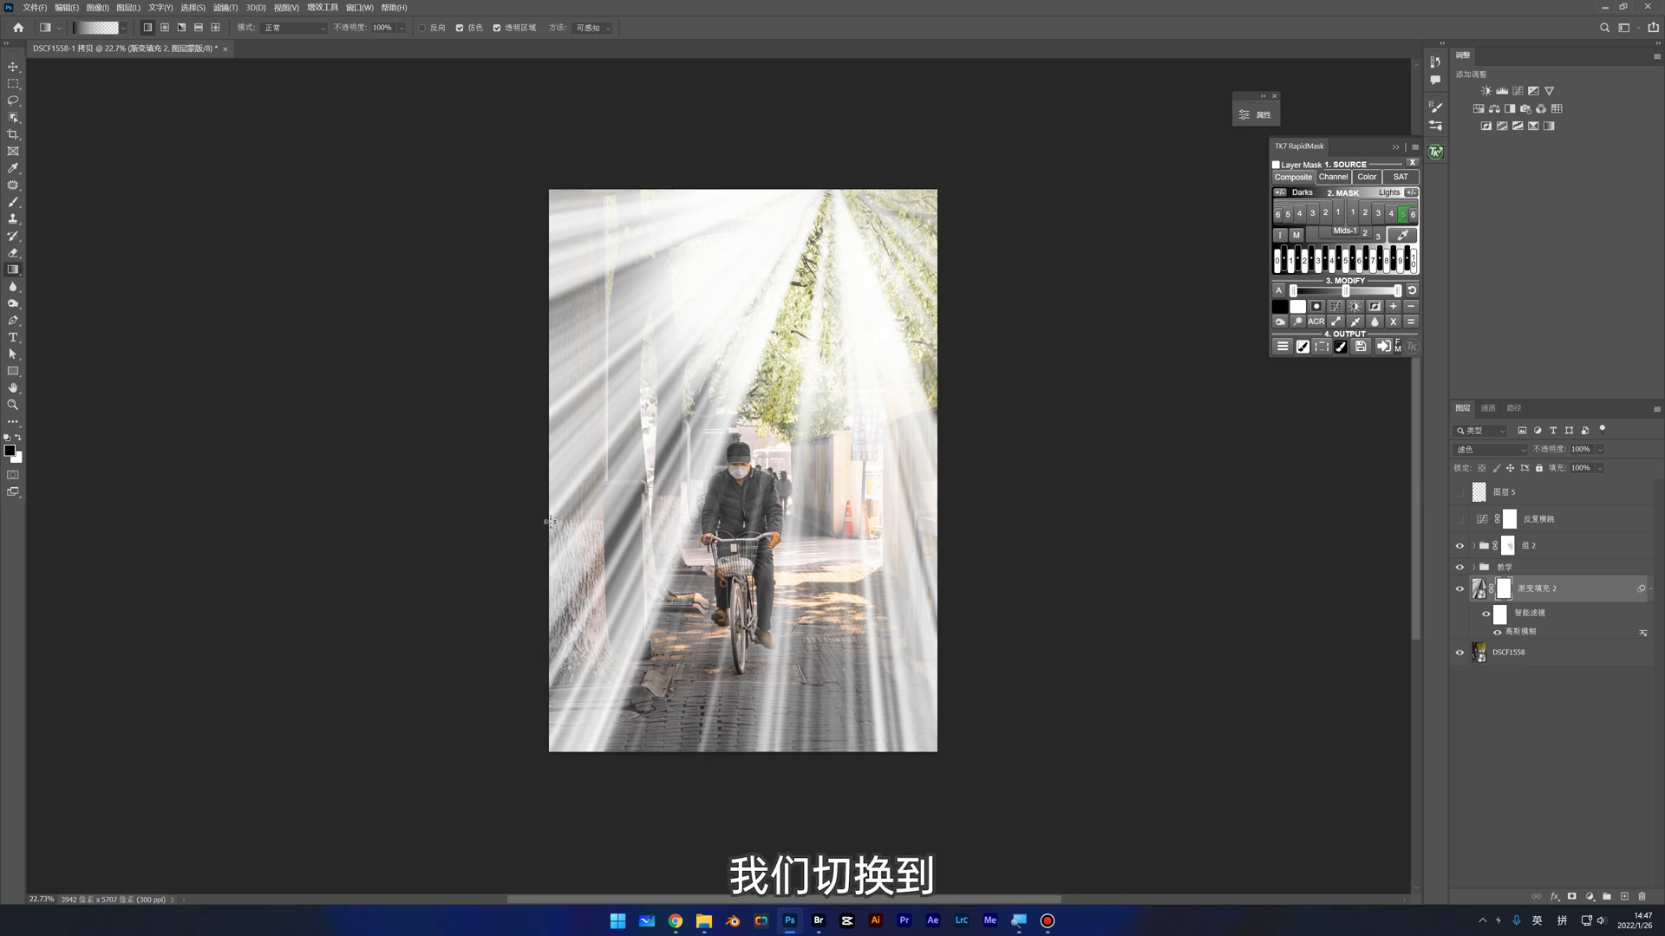
left_click_drag(512, 662, 902, 171)
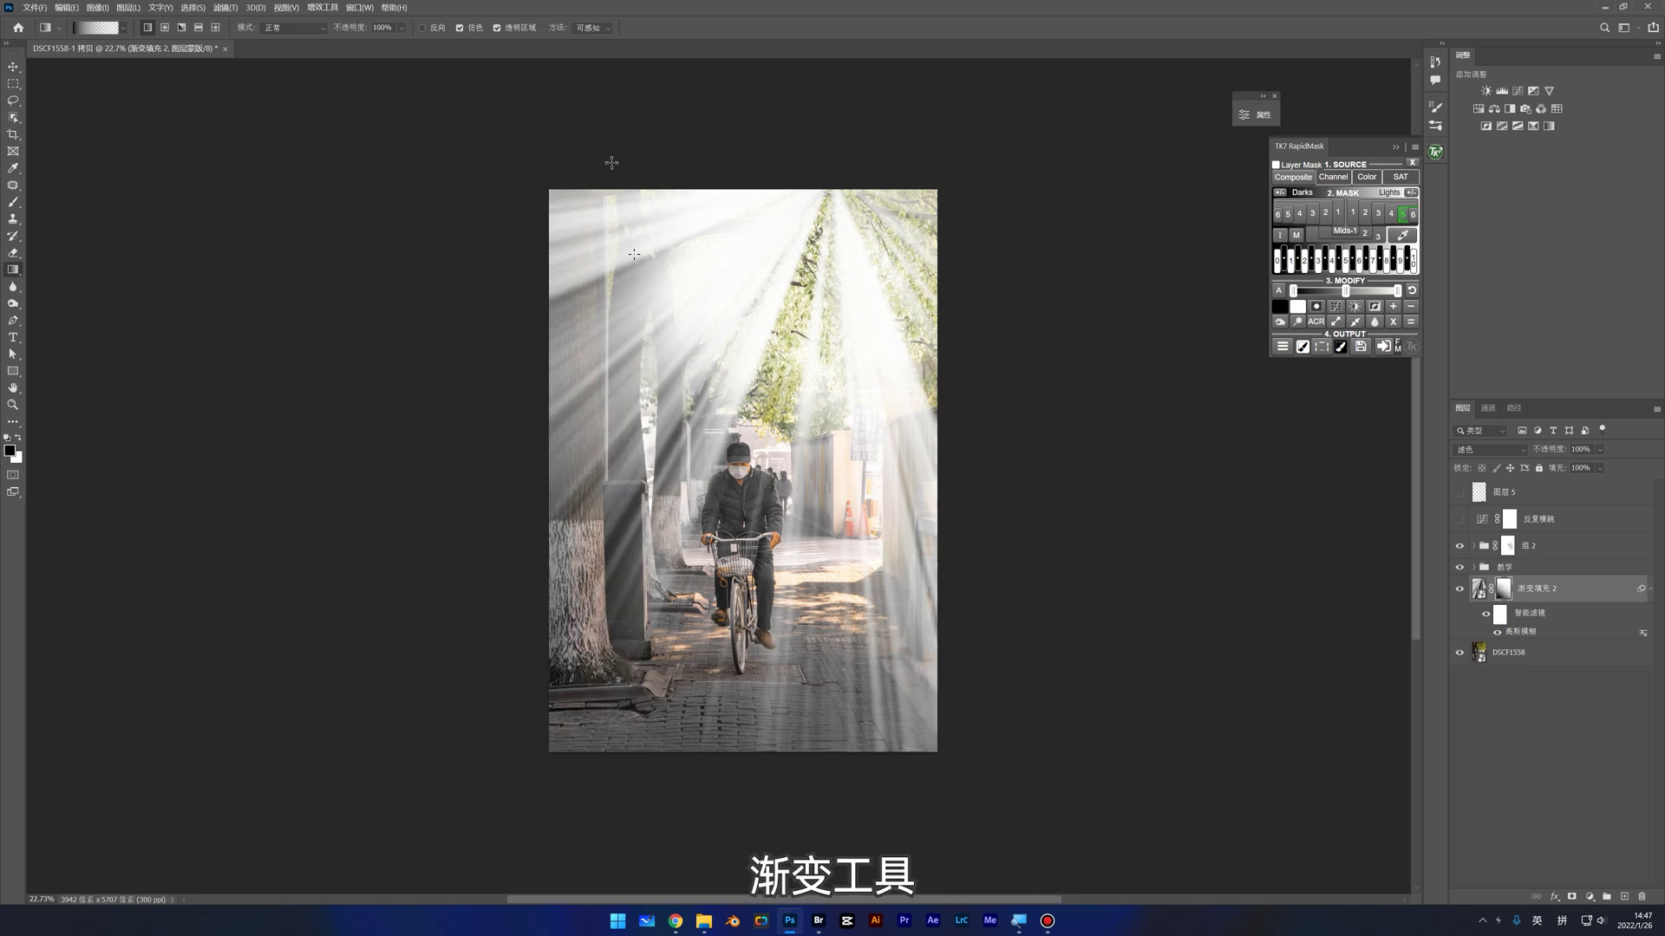
left_click_drag(503, 335, 775, 335)
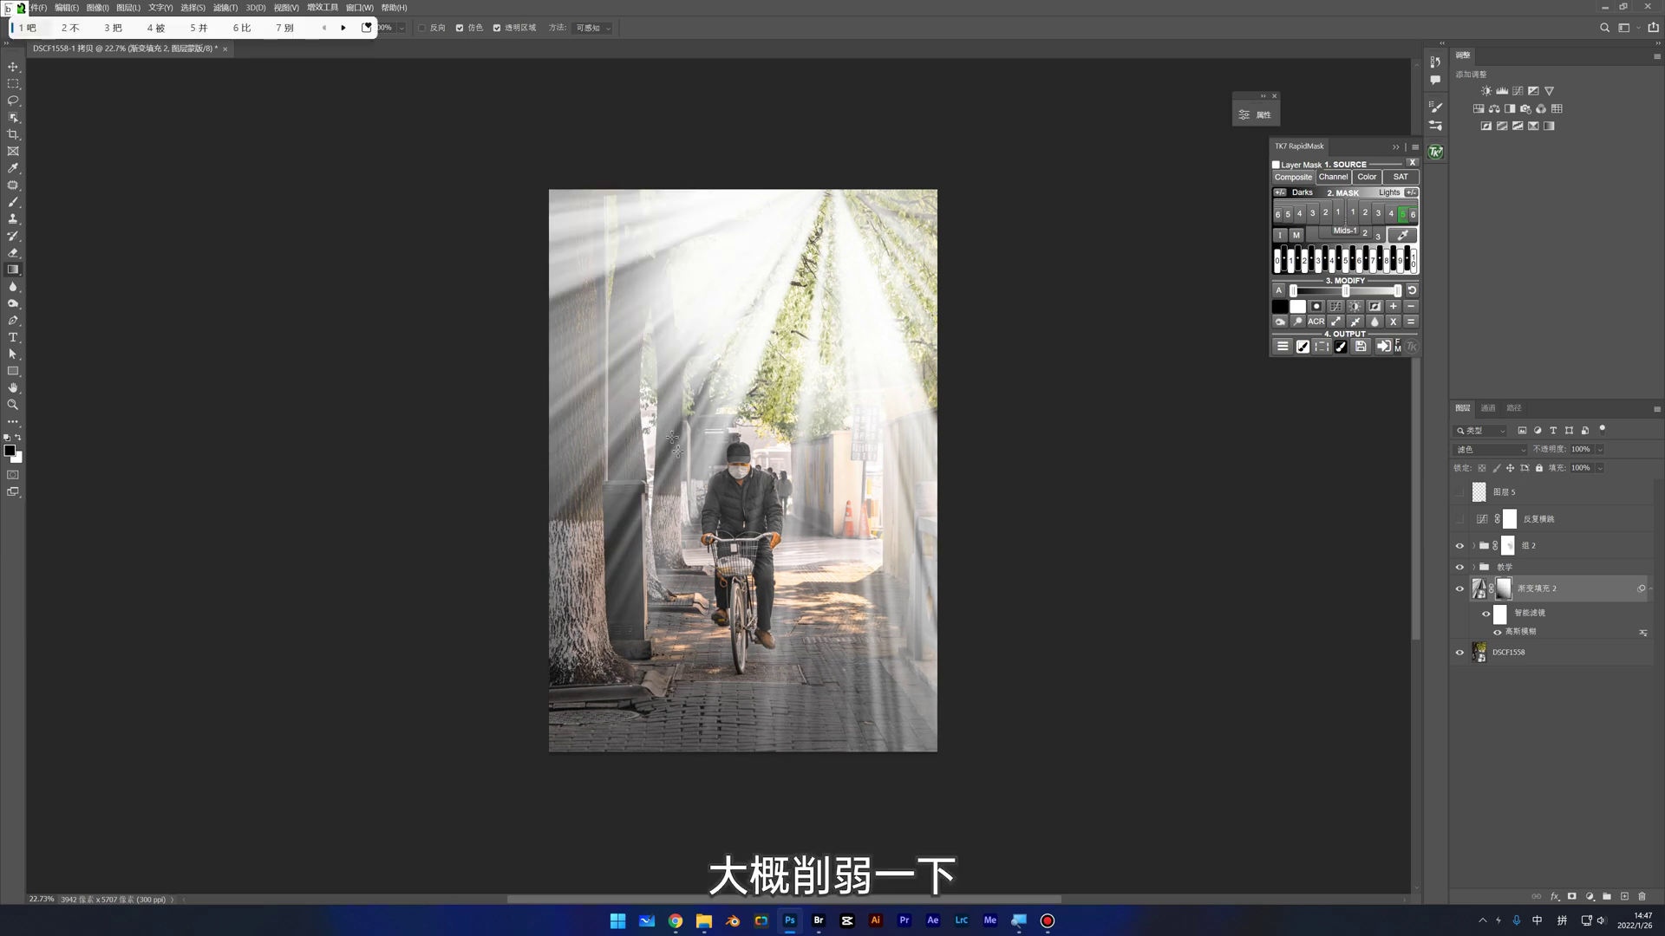
Step: Paint the mask of 渐变填充 2 with a large black brush at 44% opacity to fade the rays over the upper foliage
key("shift")
key("b")
key("bracketright")
key("bracketright")
key("bracketright")
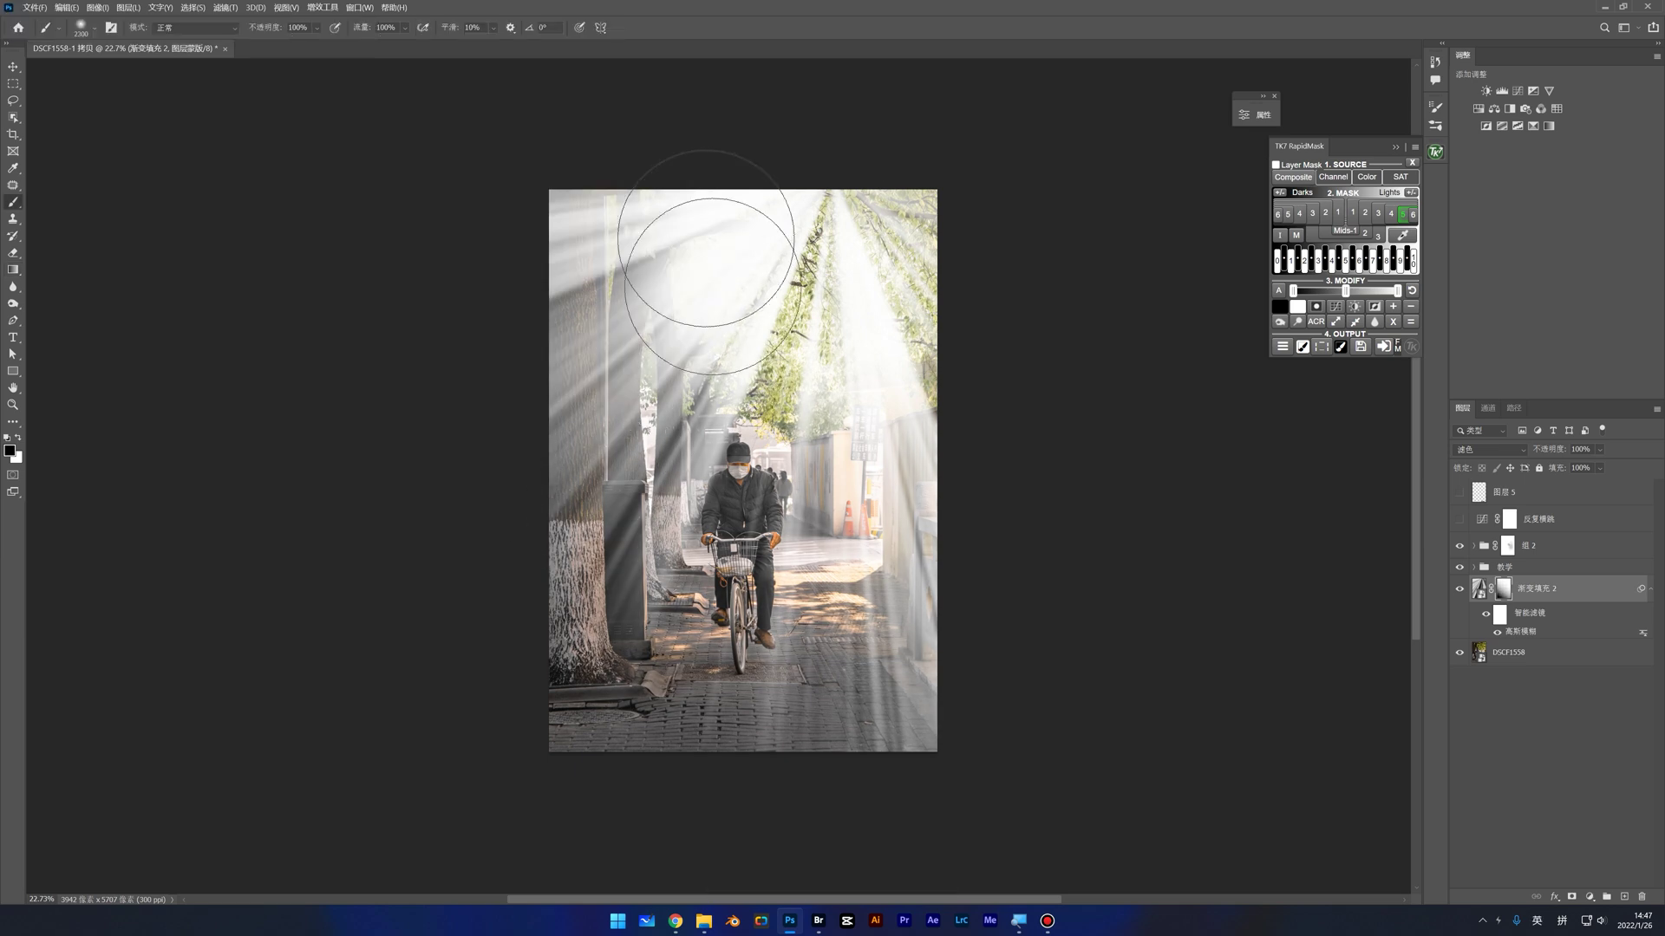
key("bracketright")
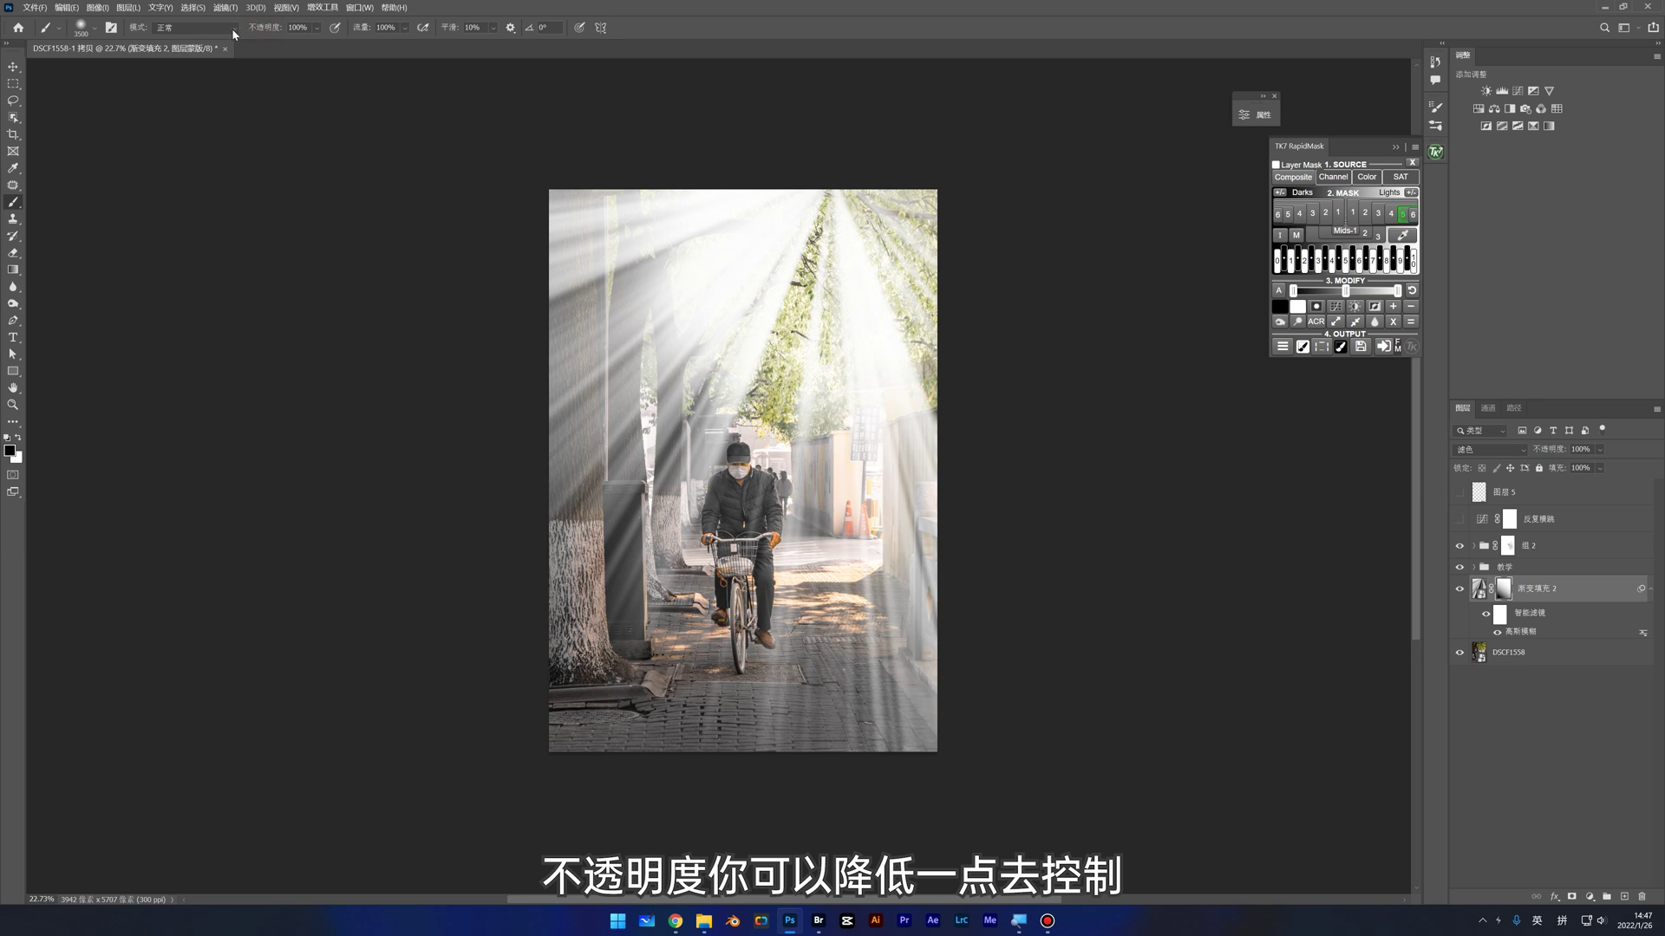
left_click_drag(271, 35, 237, 36)
mouse_move(624, 278)
left_mouse_down()
mouse_move(667, 186)
mouse_move(630, 286)
mouse_move(745, 255)
left_mouse_up()
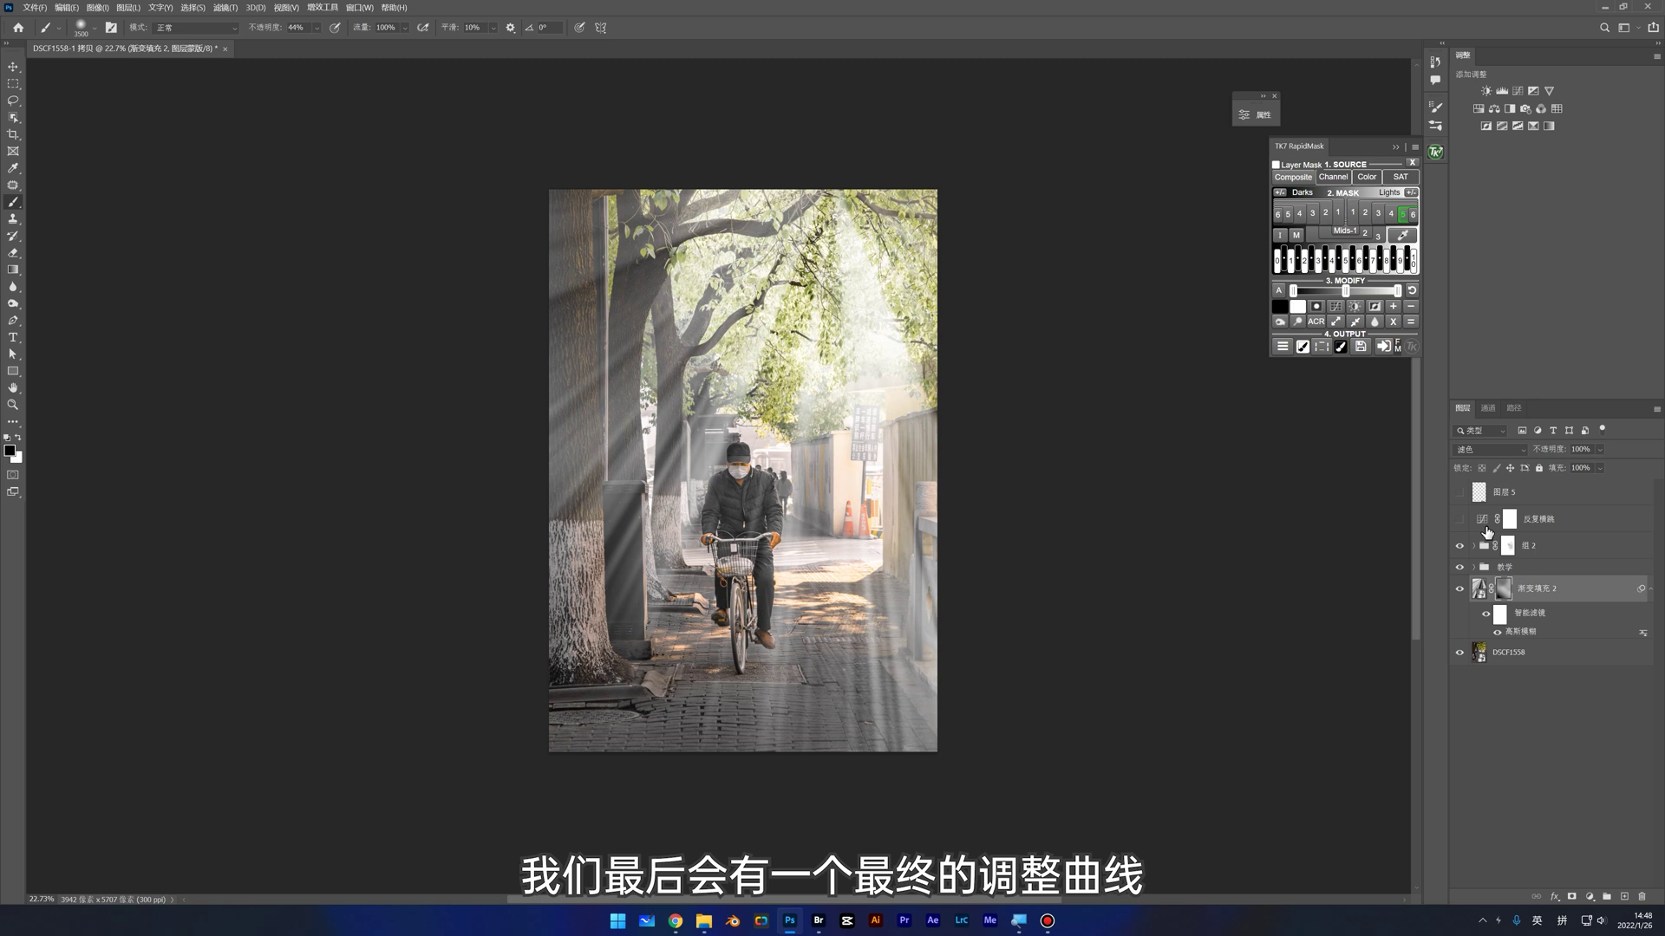
Step: Try a Curves adjustment layer over the light rays and reshape its curve
left_click(1517, 90)
left_click_drag(1123, 271, 1169, 226)
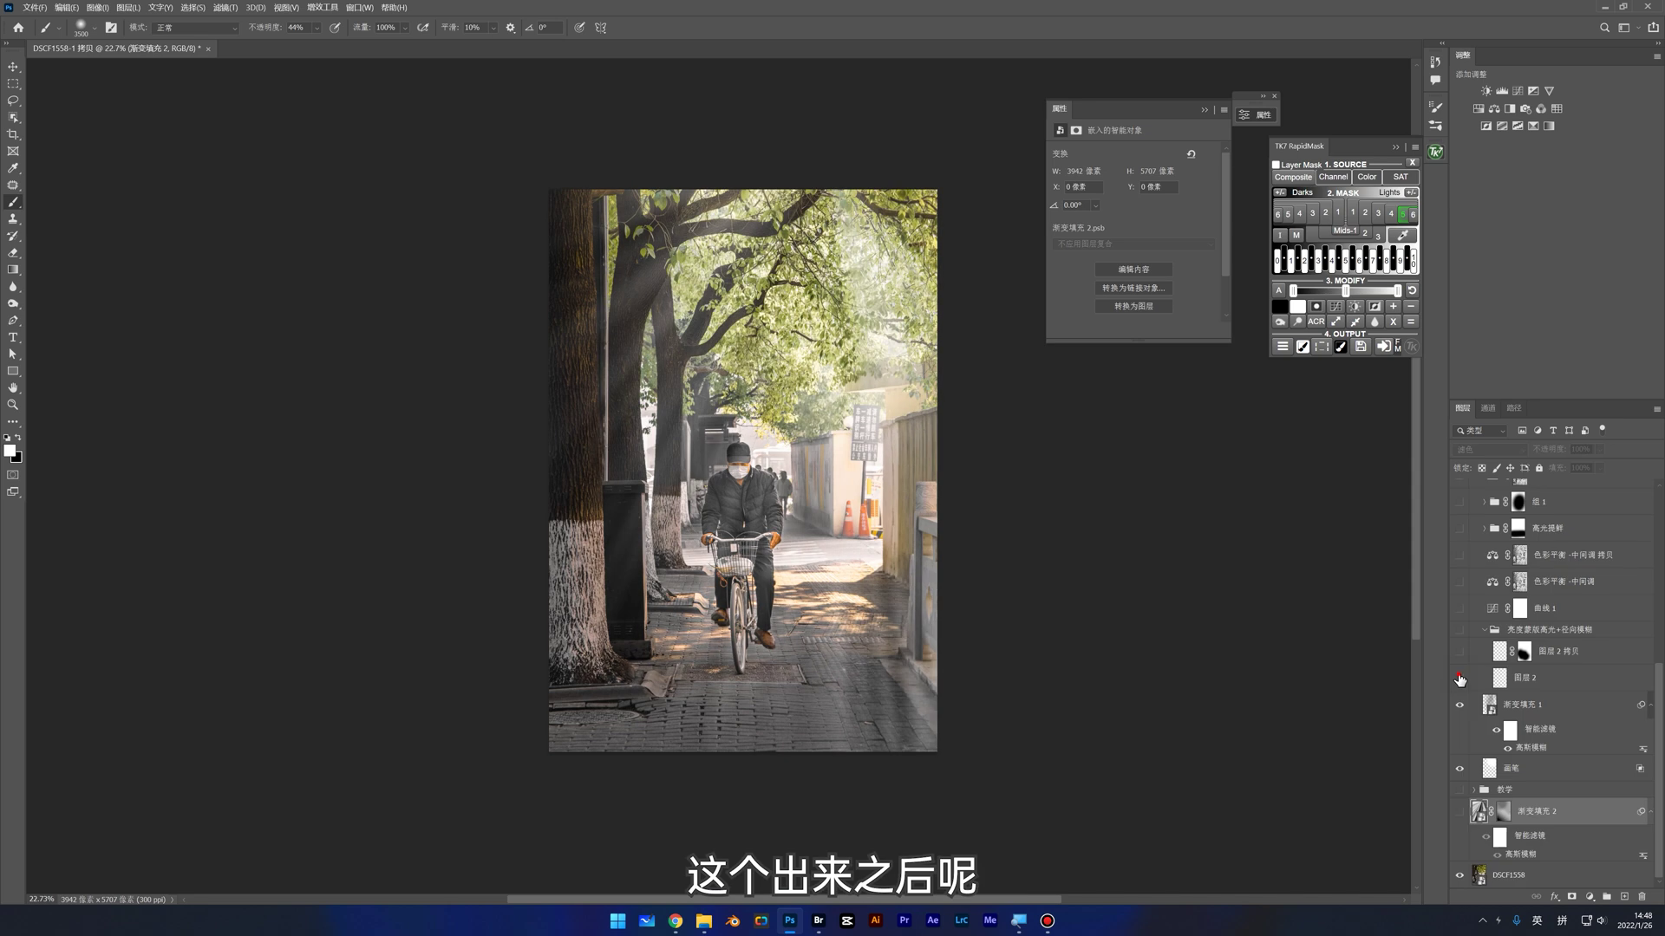
Step: Review the finished version's highlight and radial blur layers in the photo, and collapse their group
left_click(1460, 678)
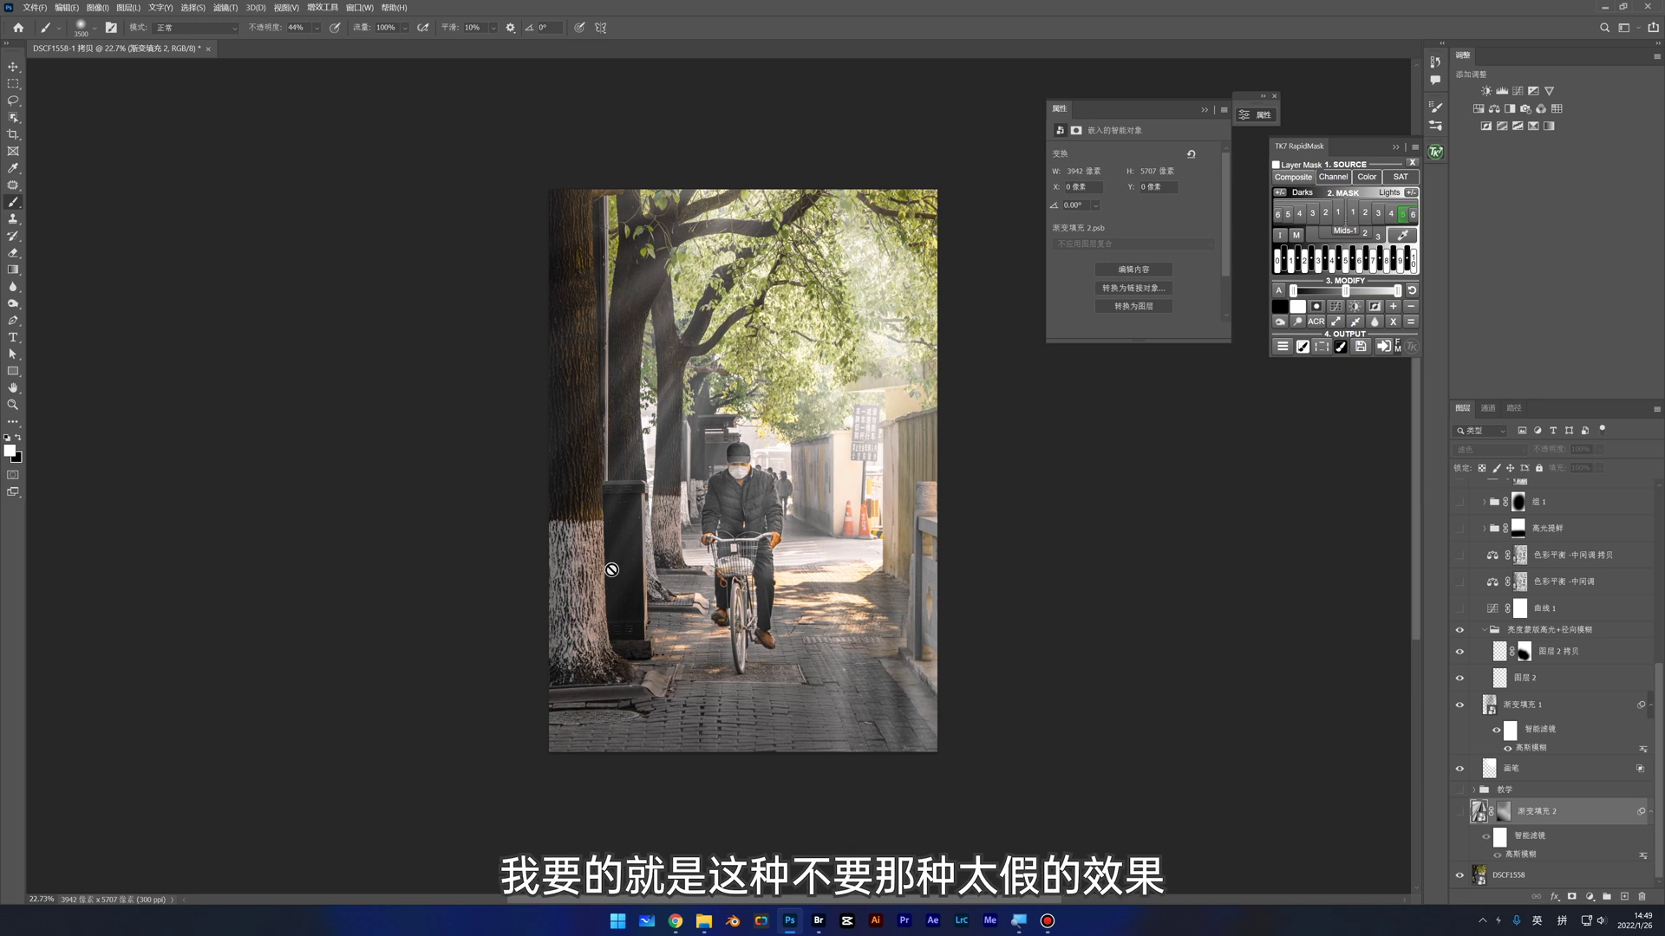
left_click(1484, 630)
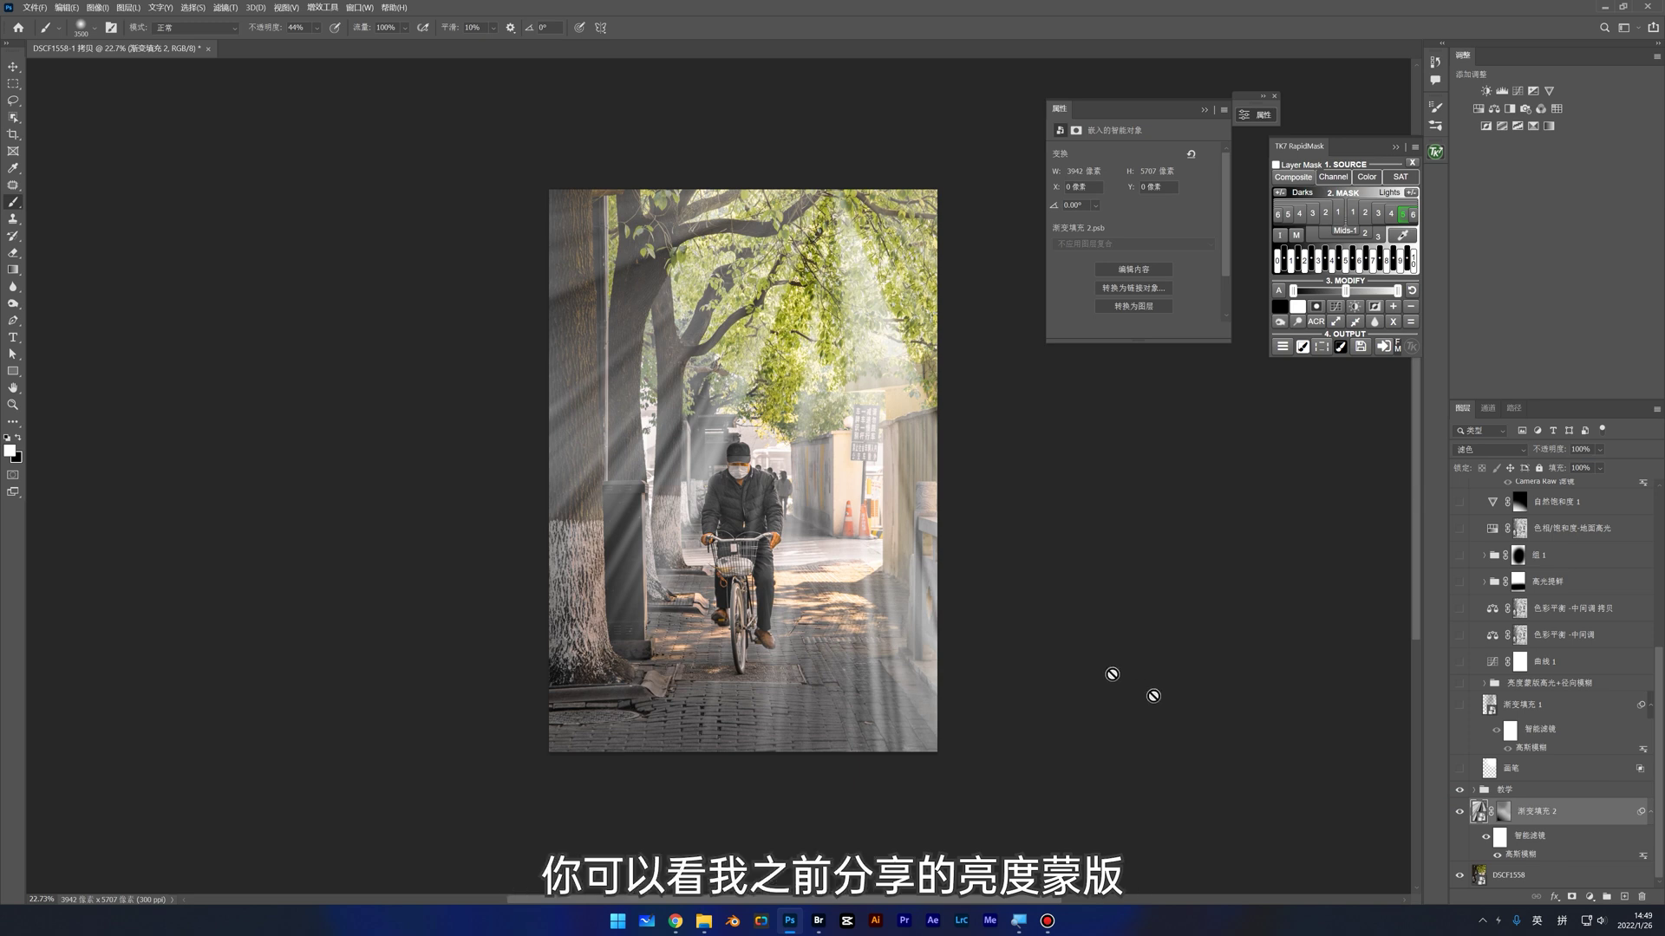
Step: Generate the Lights 4 luminosity mask with TK7 RapidMask, load it as a selection, and return to the RGB composite
left_click_drag(1354, 150, 1347, 151)
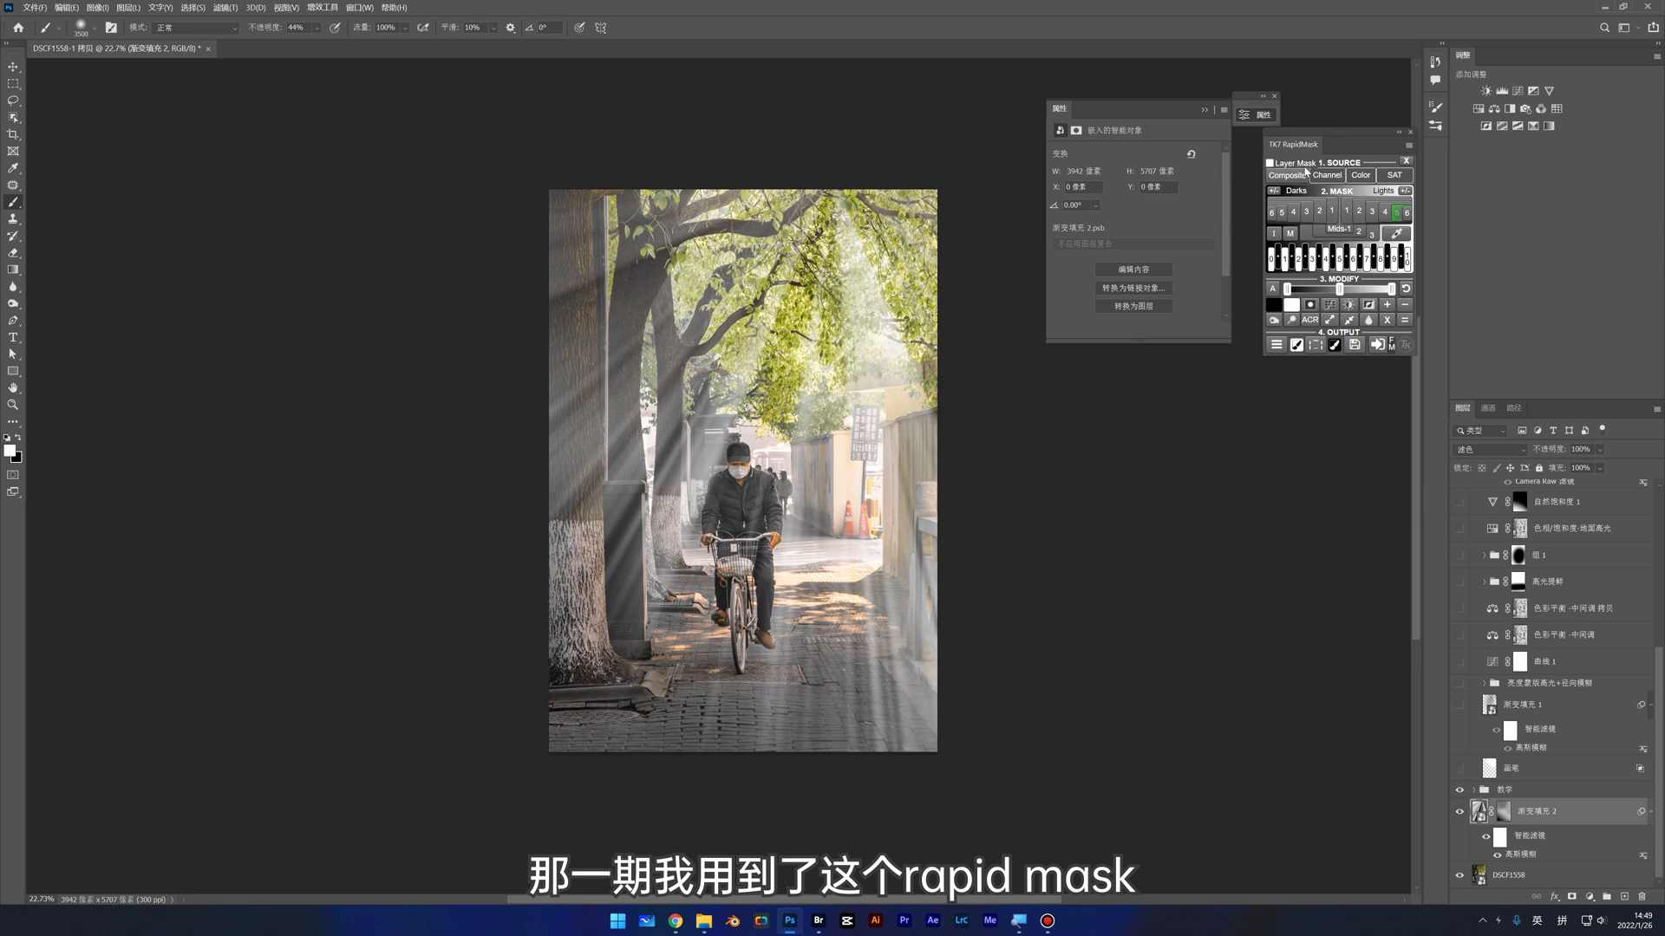
left_click(1386, 213)
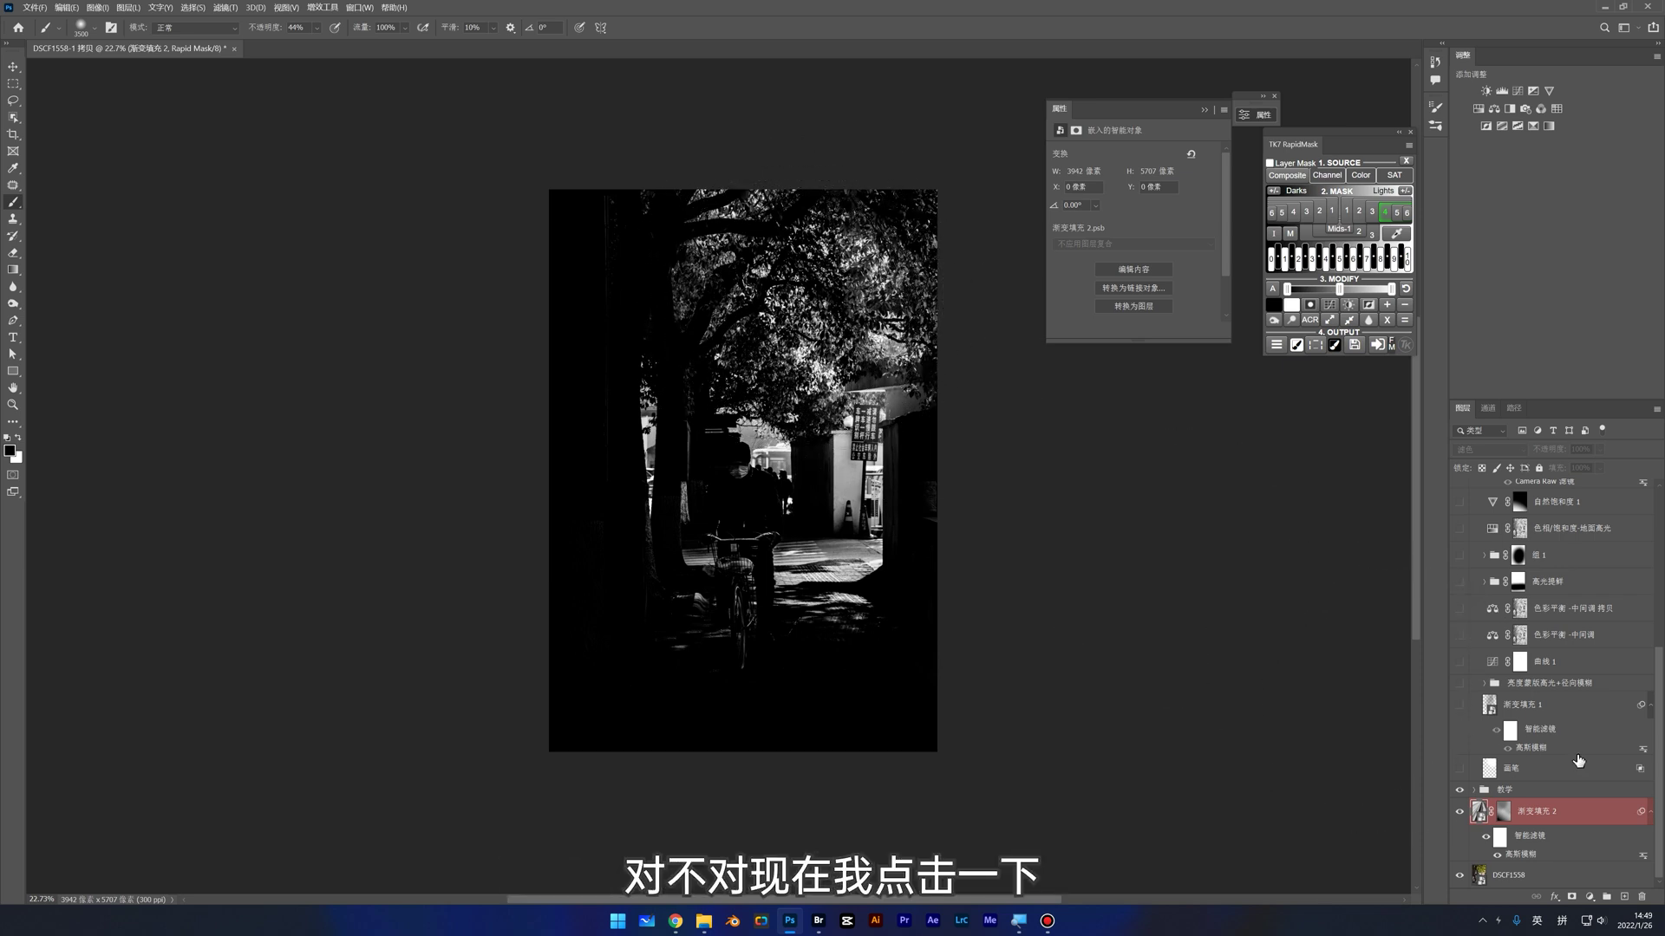
left_click(1488, 411)
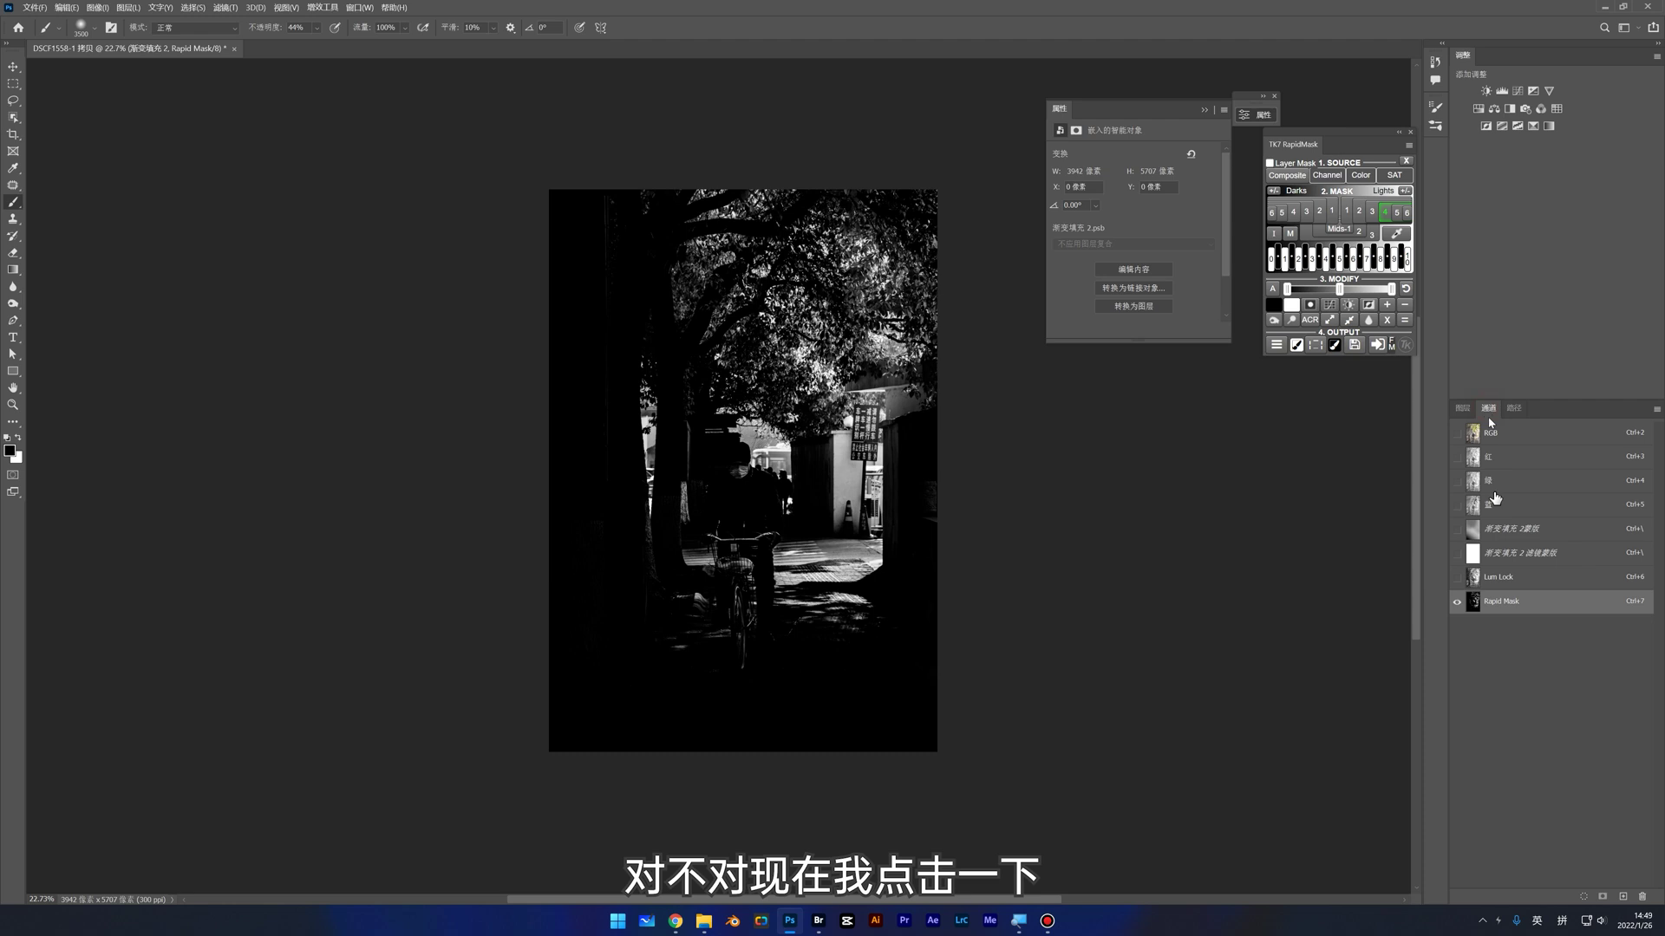
left_click(1488, 477, "ctrl")
left_click(1488, 433)
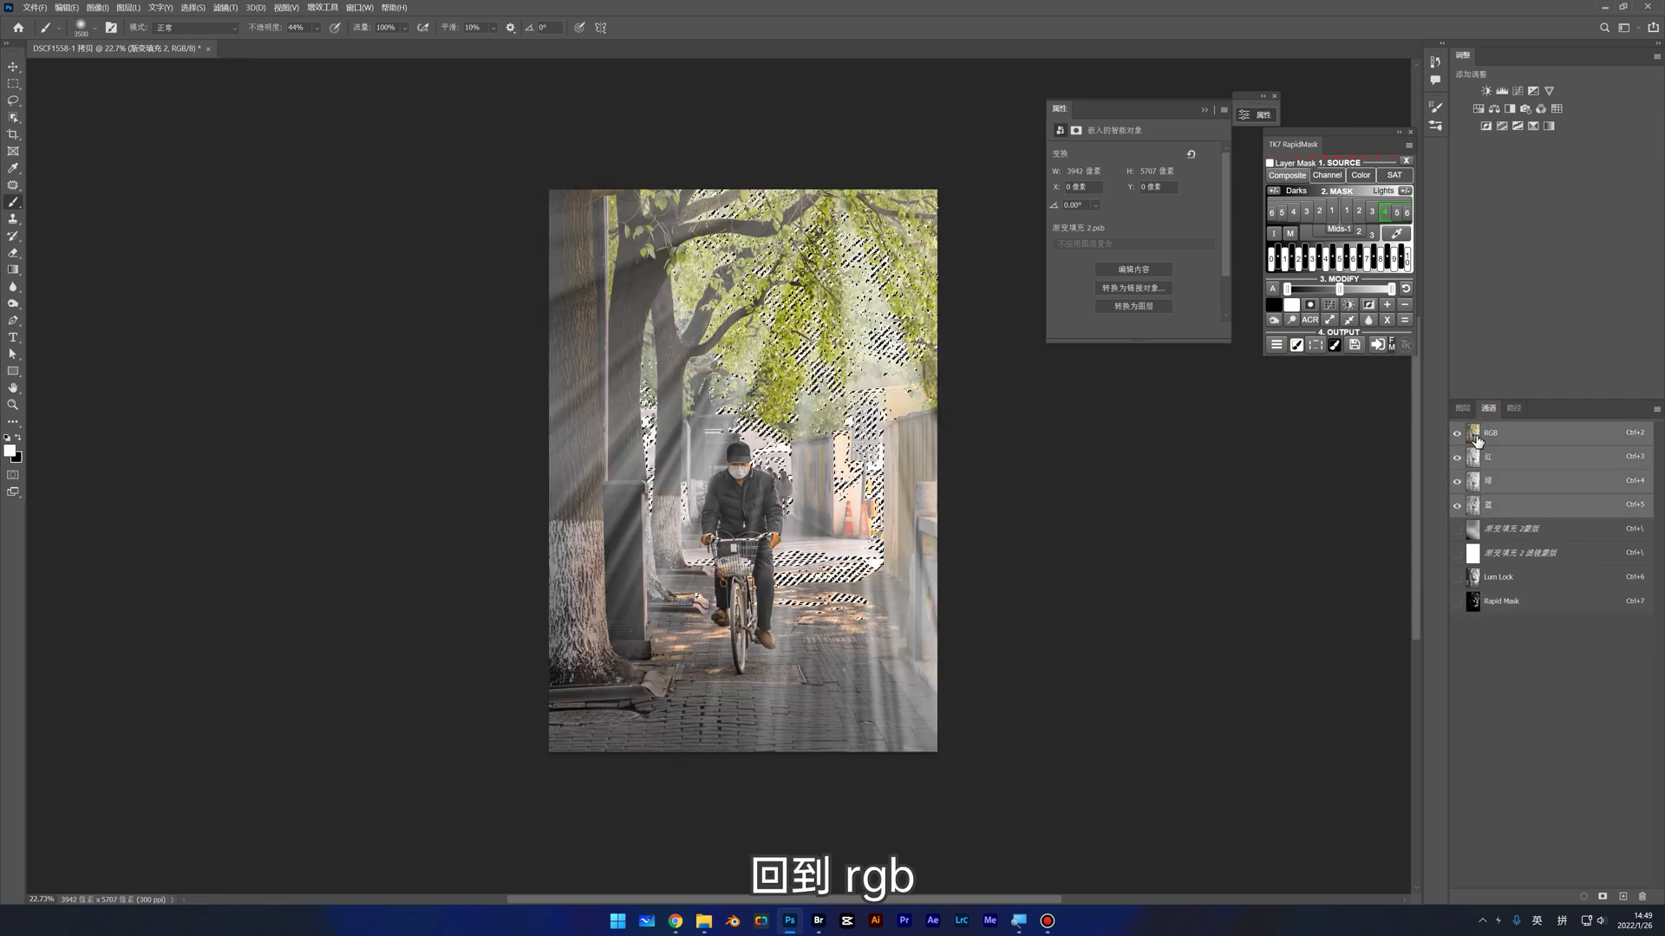
Step: Copy the selected highlights of 渐变填充 2 onto a new layer and inspect that layer on its own
left_click(1463, 409)
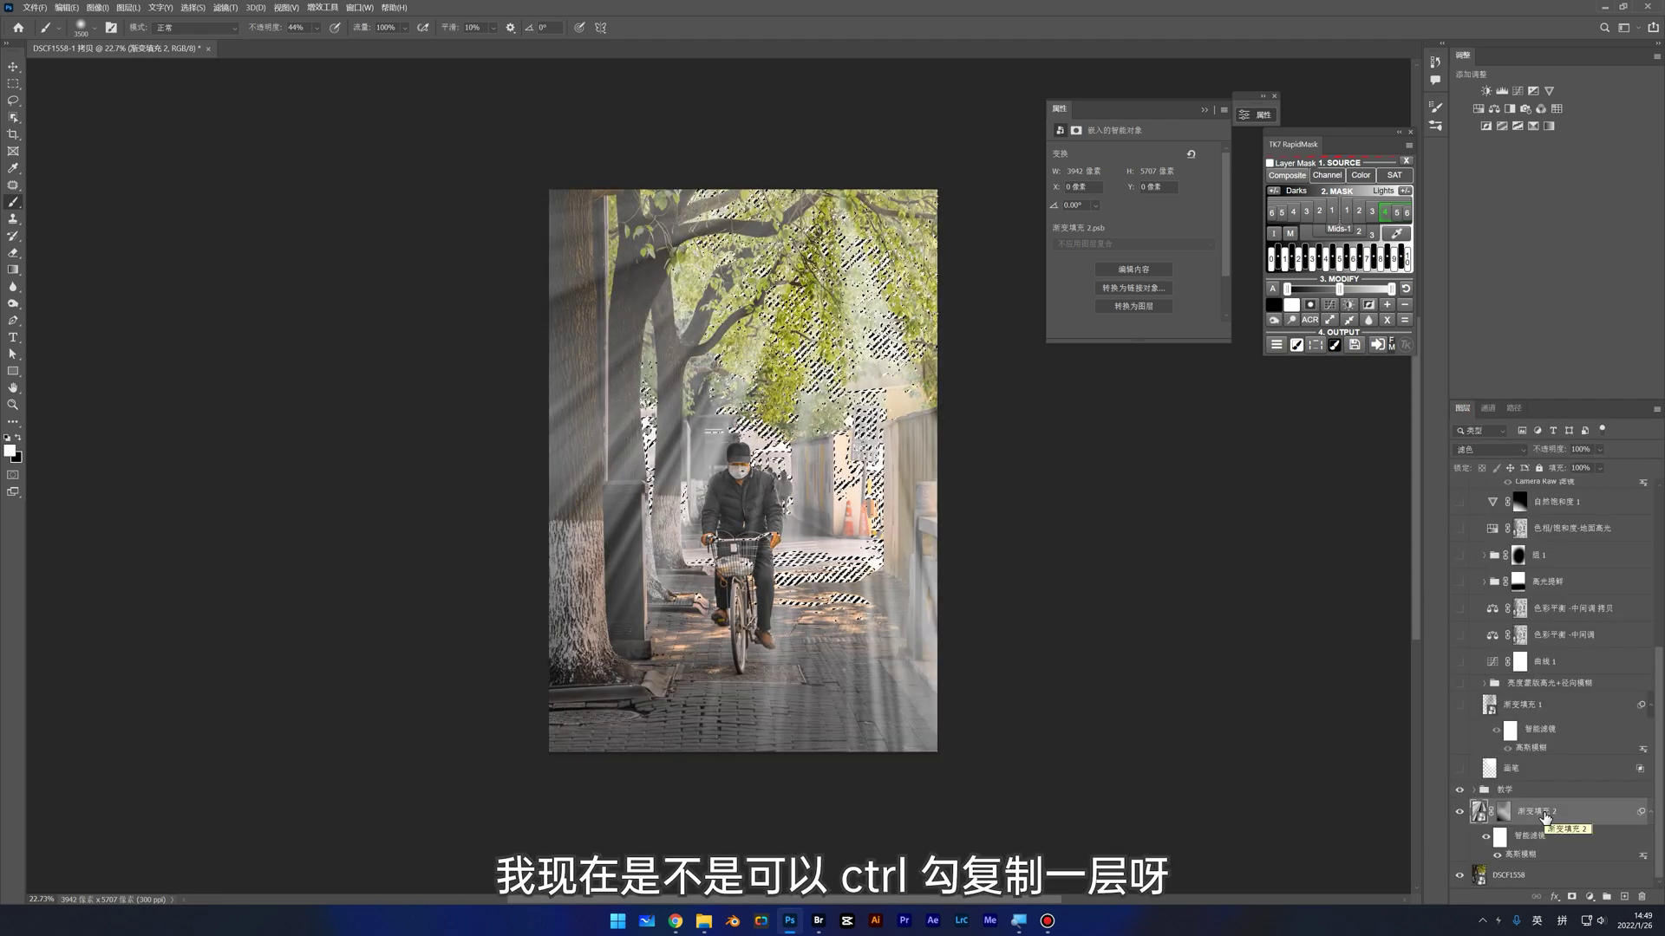
key("ctrl+j")
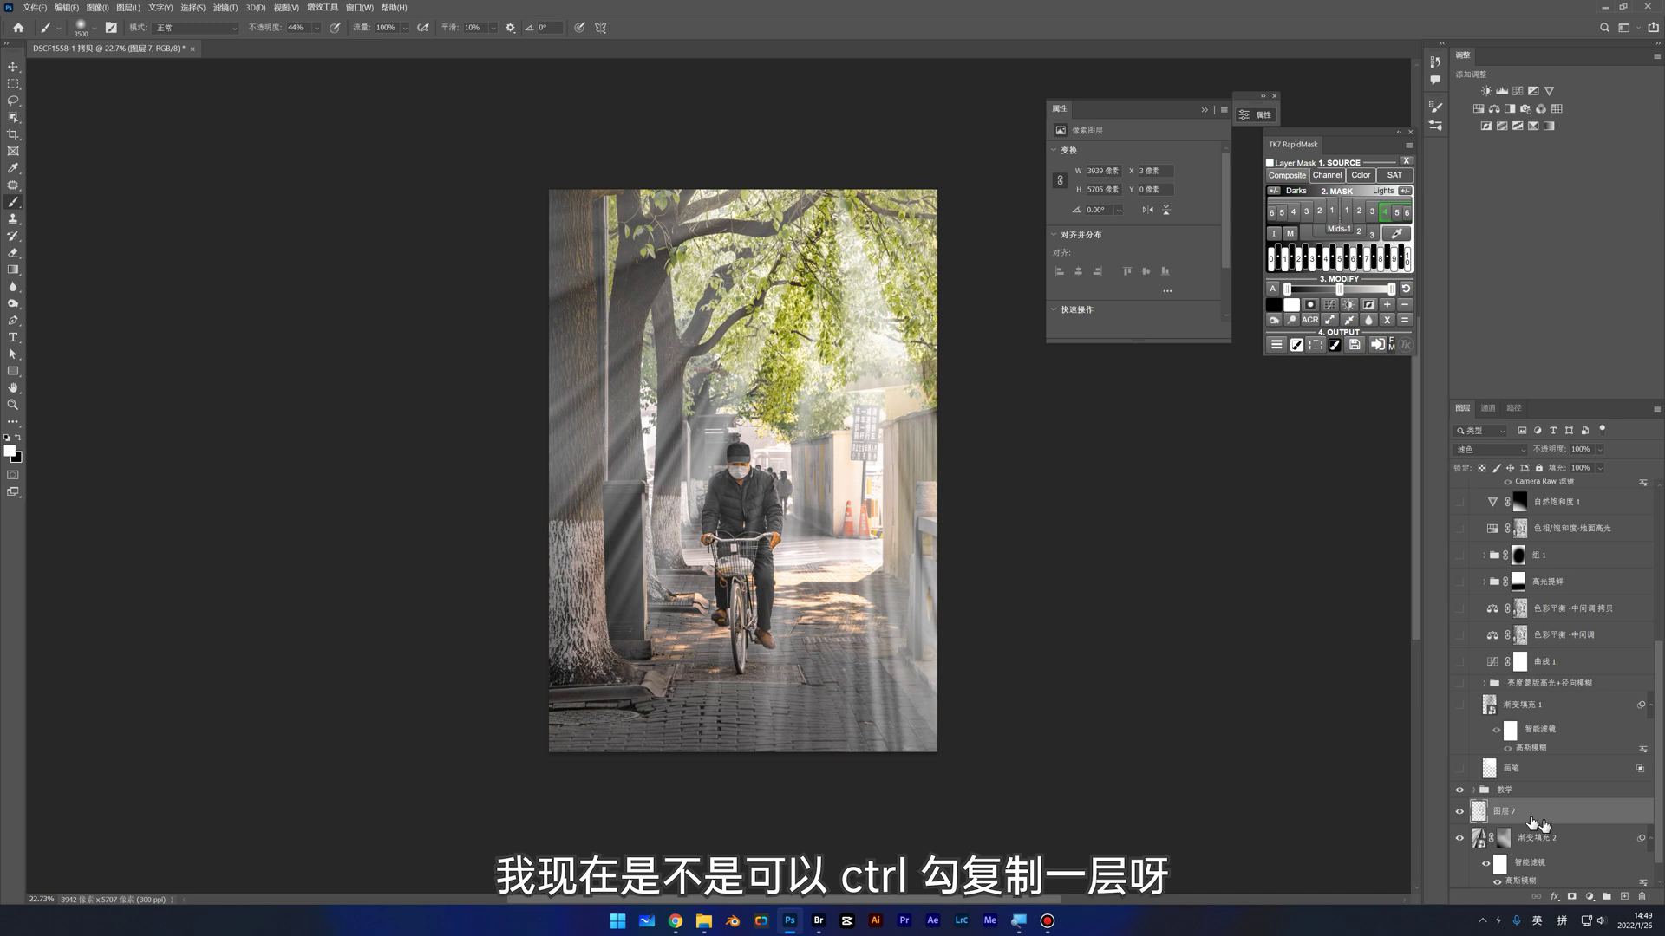
left_click(1460, 813, "alt")
left_click(1460, 814, "alt")
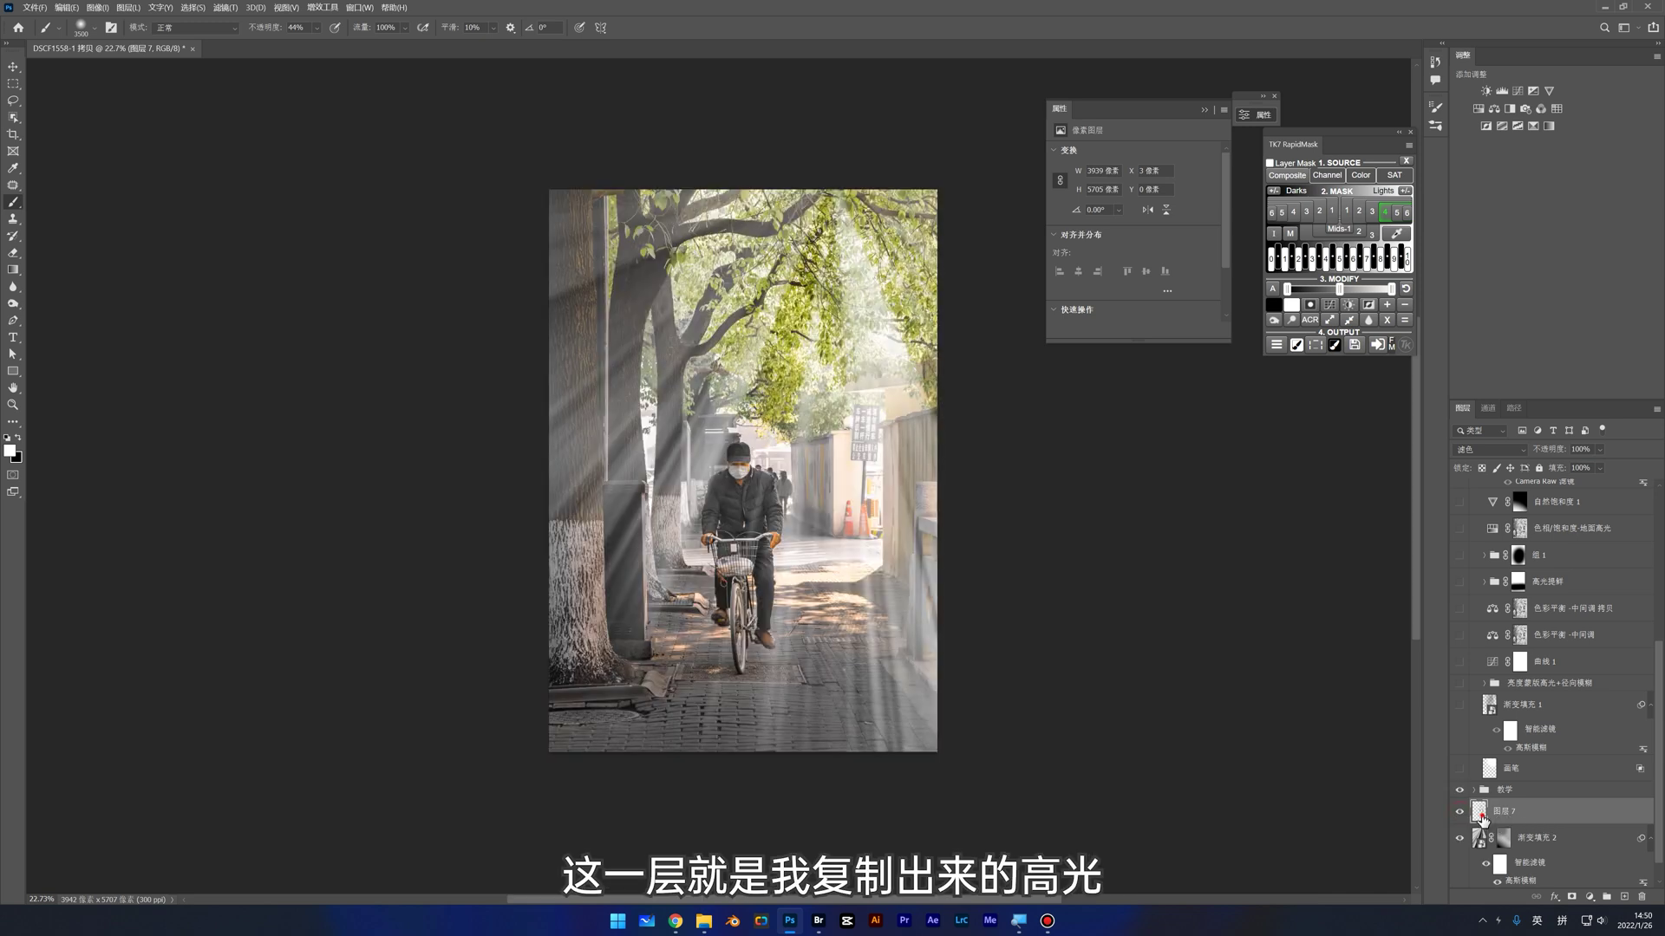
Step: Convert the highlight copy to a smart object and apply a 径向模糊 (Radial Blur) of 100, 缩放 (Zoom) method, centred toward its upper right
right_click(1529, 815)
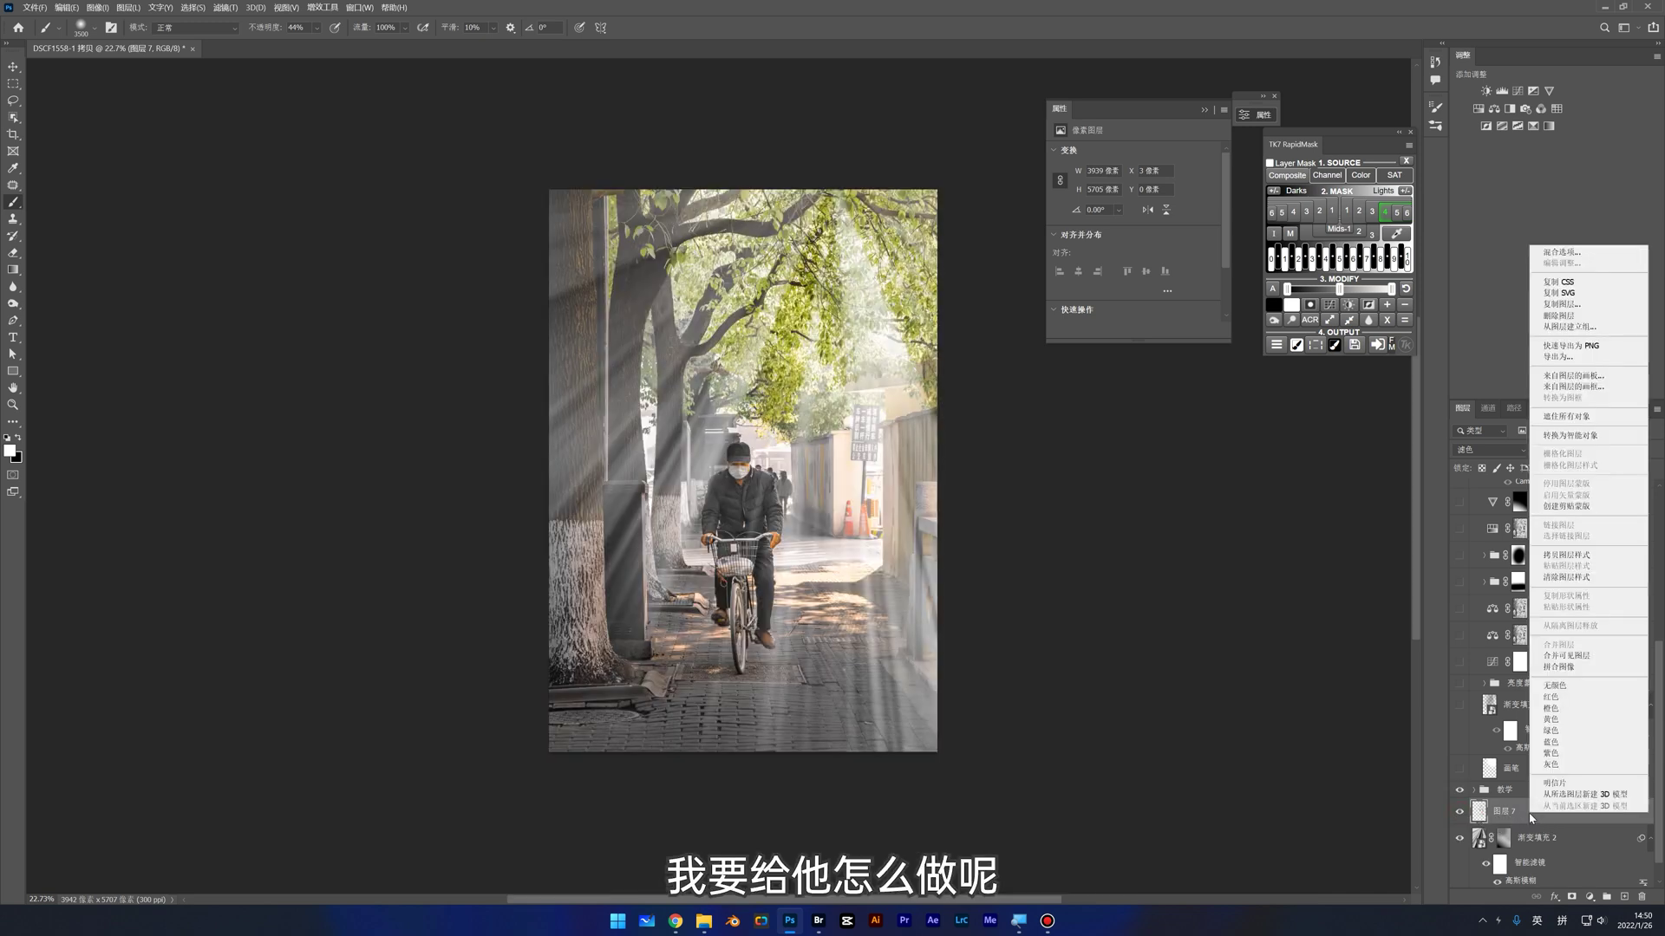
left_click(1568, 435)
left_click(225, 8)
mouse_move(229, 189)
left_click(408, 253)
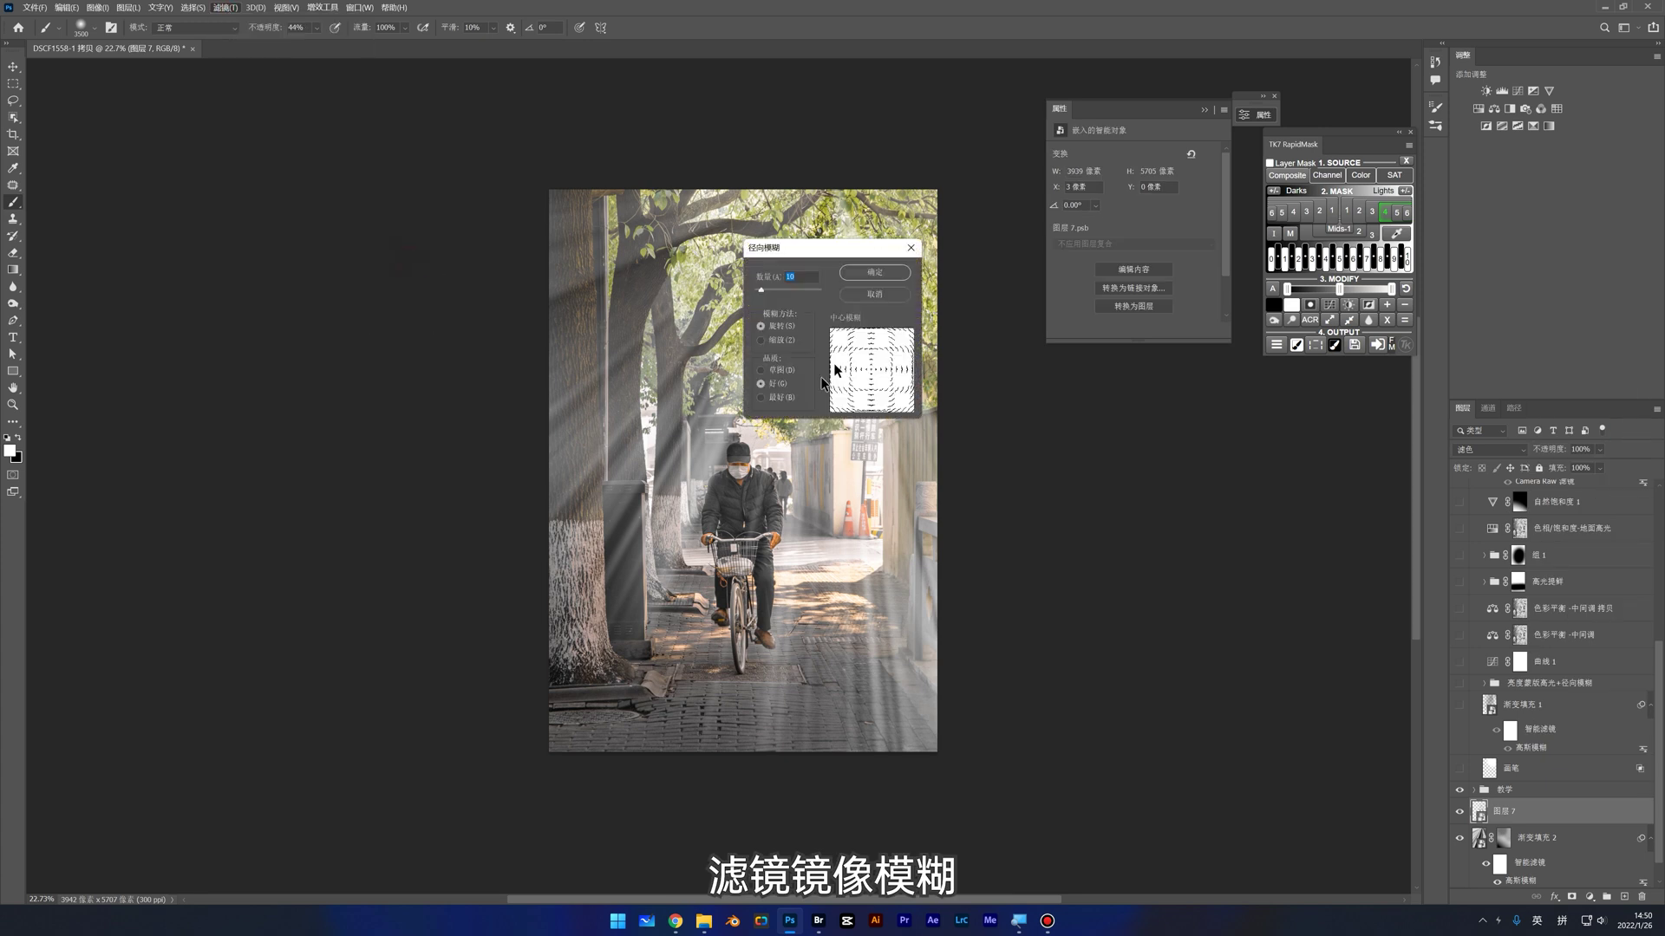
left_click_drag(855, 255, 453, 325)
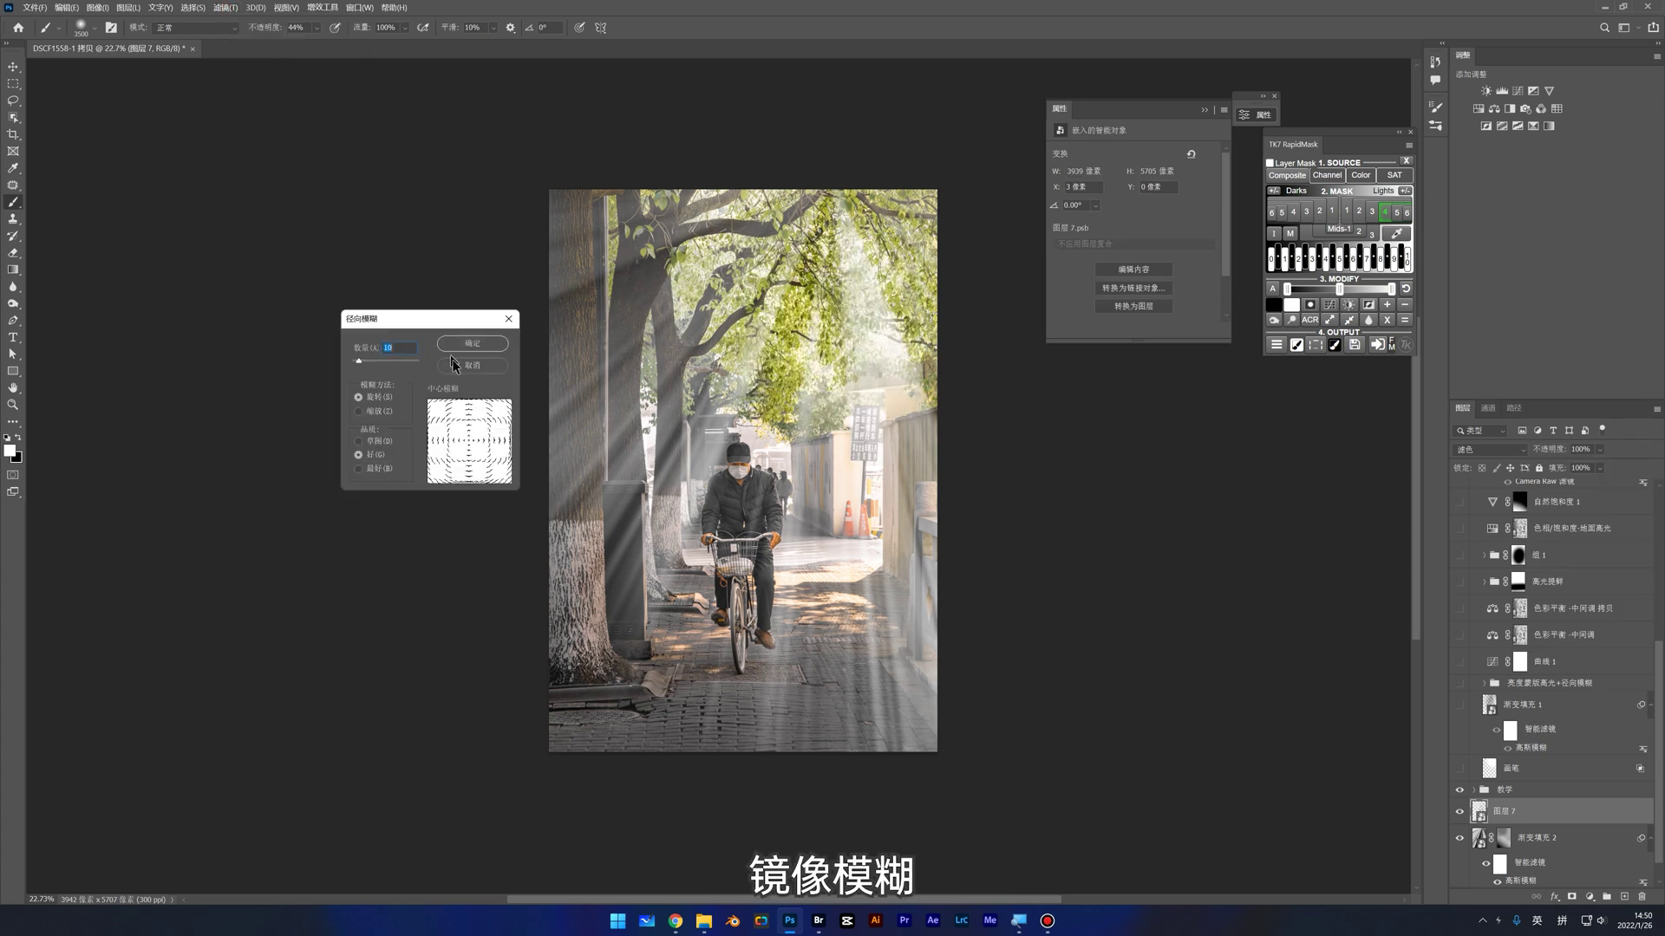
left_click(378, 415)
left_click_drag(358, 360, 448, 364)
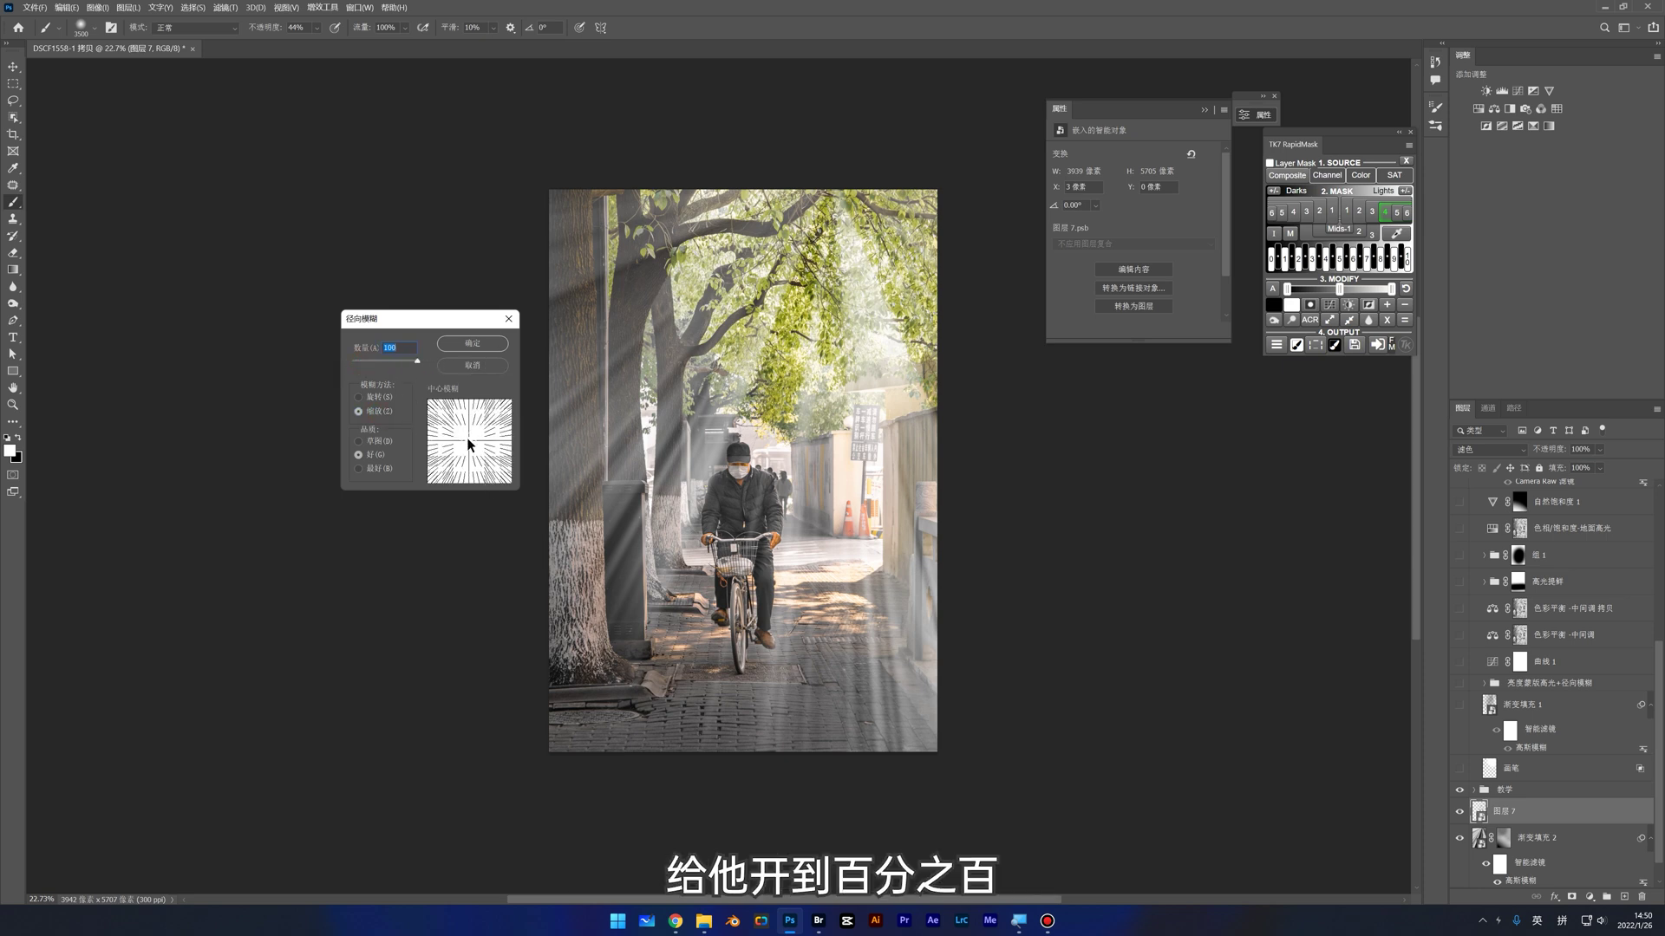
left_click_drag(469, 443, 489, 410)
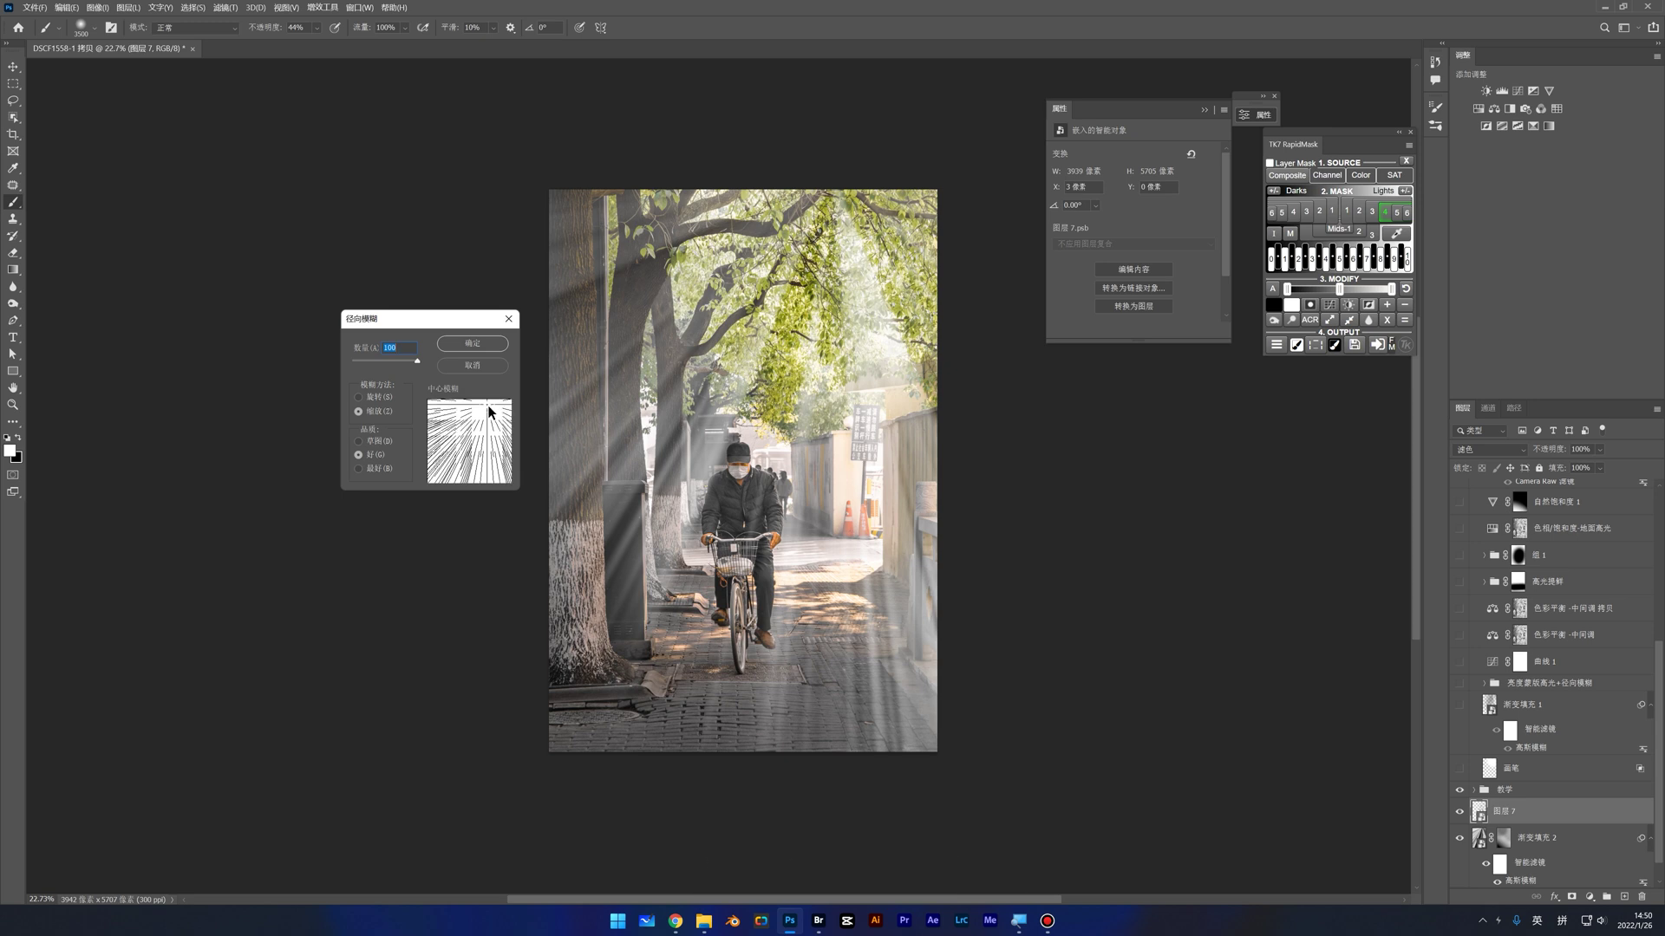
left_click(475, 344)
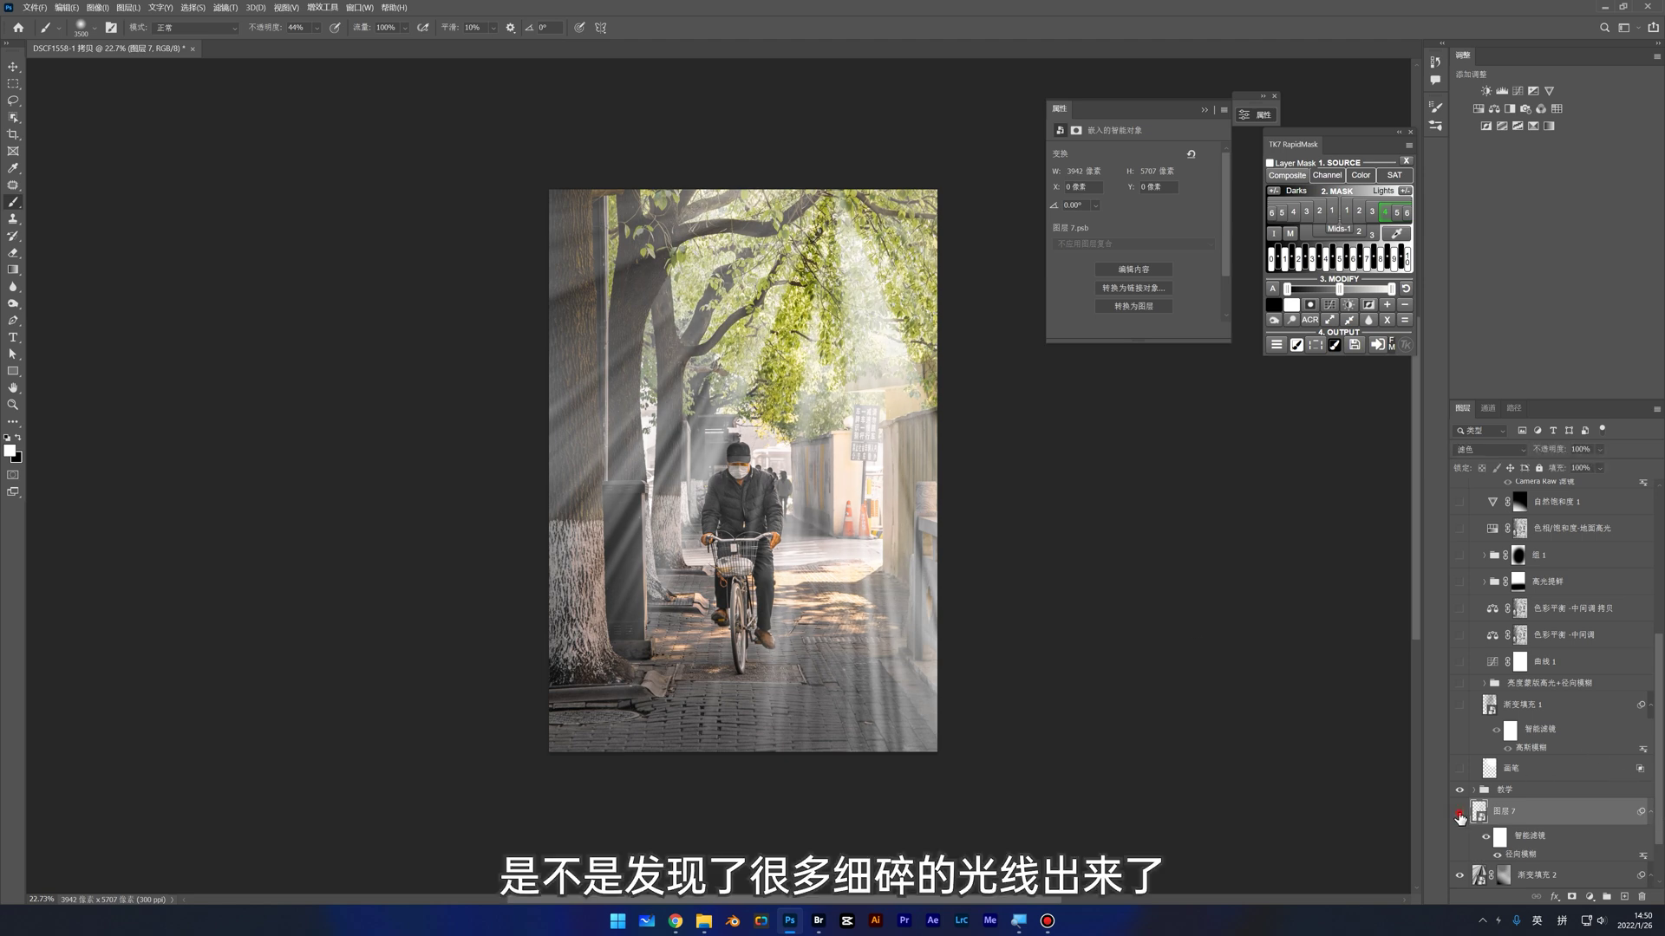
Step: Compare the photo with and without the fine rays of 图层 7, and duplicate that layer
left_click(1460, 813)
left_click(1460, 813)
key("ctrl+j")
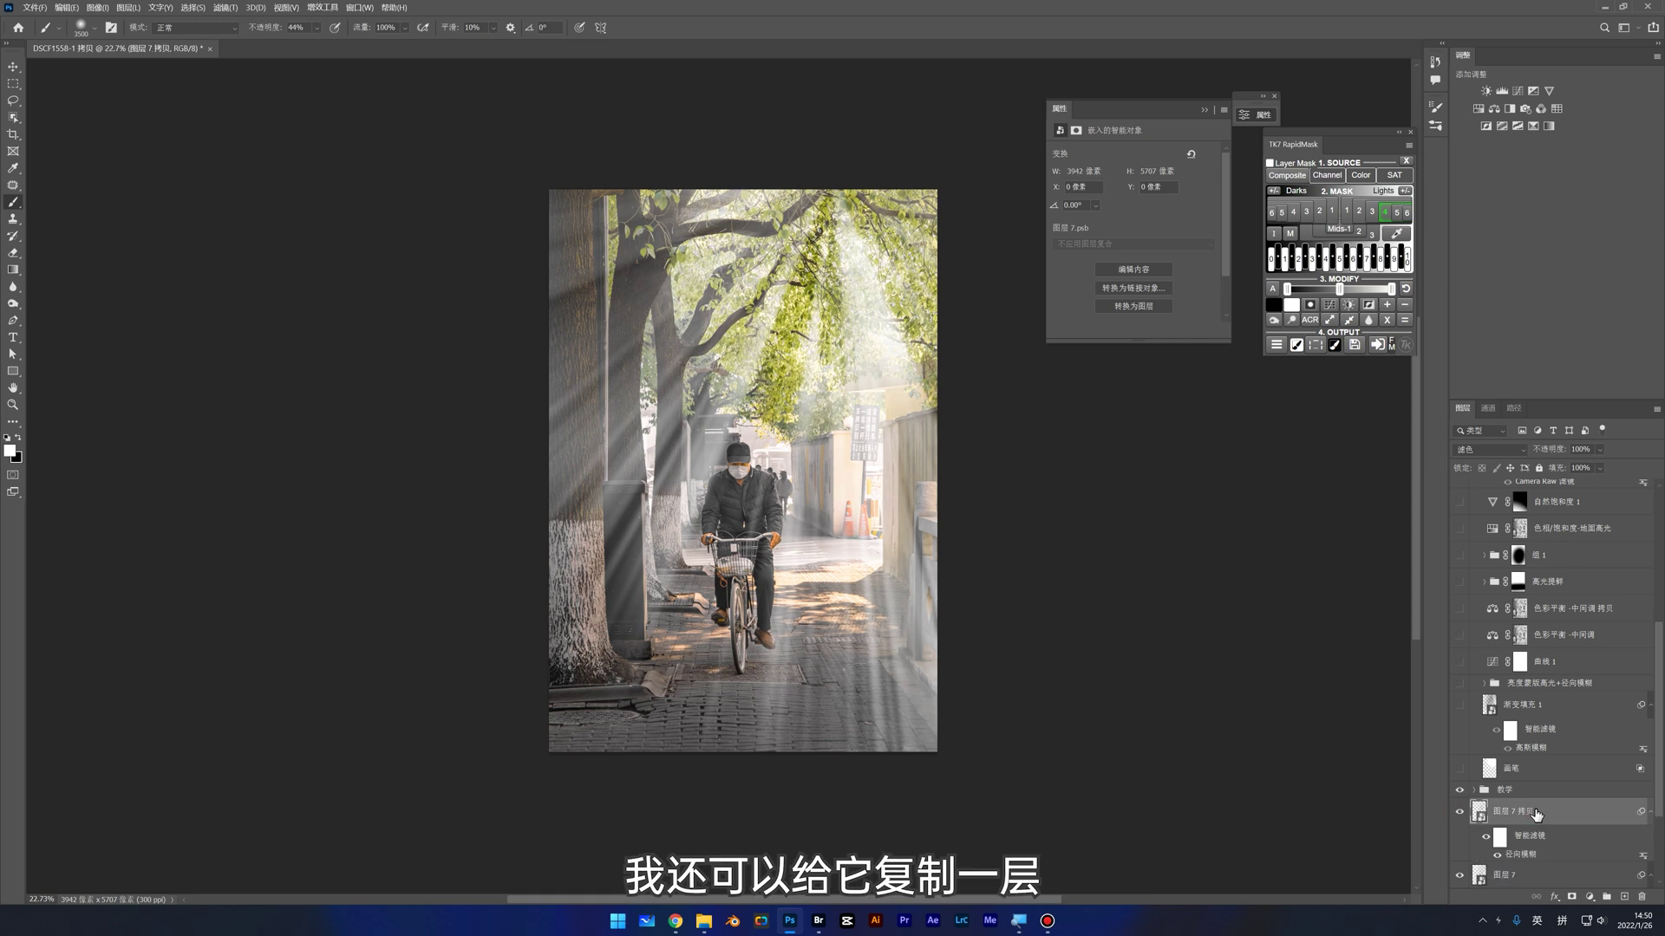
Step: Group the 教学 group, 图层 7 拷贝, 图层 7 and 渐变填充 2 together, and add a layer mask to the new group
scroll(1526, 781, "down", 3)
left_click(1556, 811, "shift")
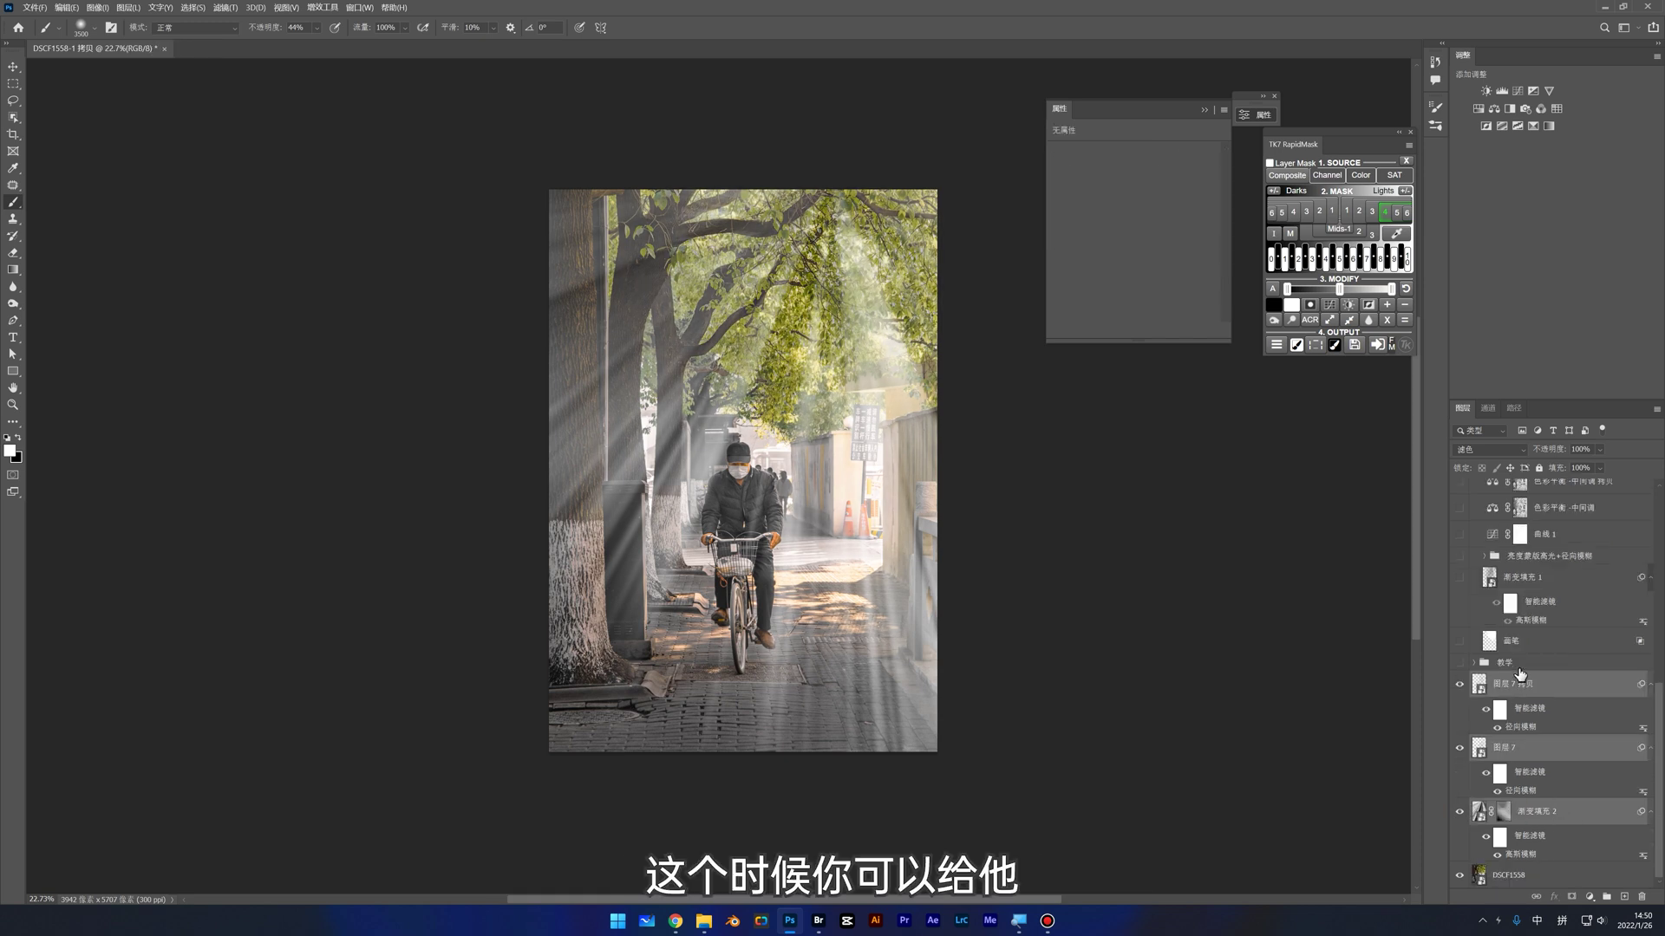
left_click(1509, 666, "ctrl")
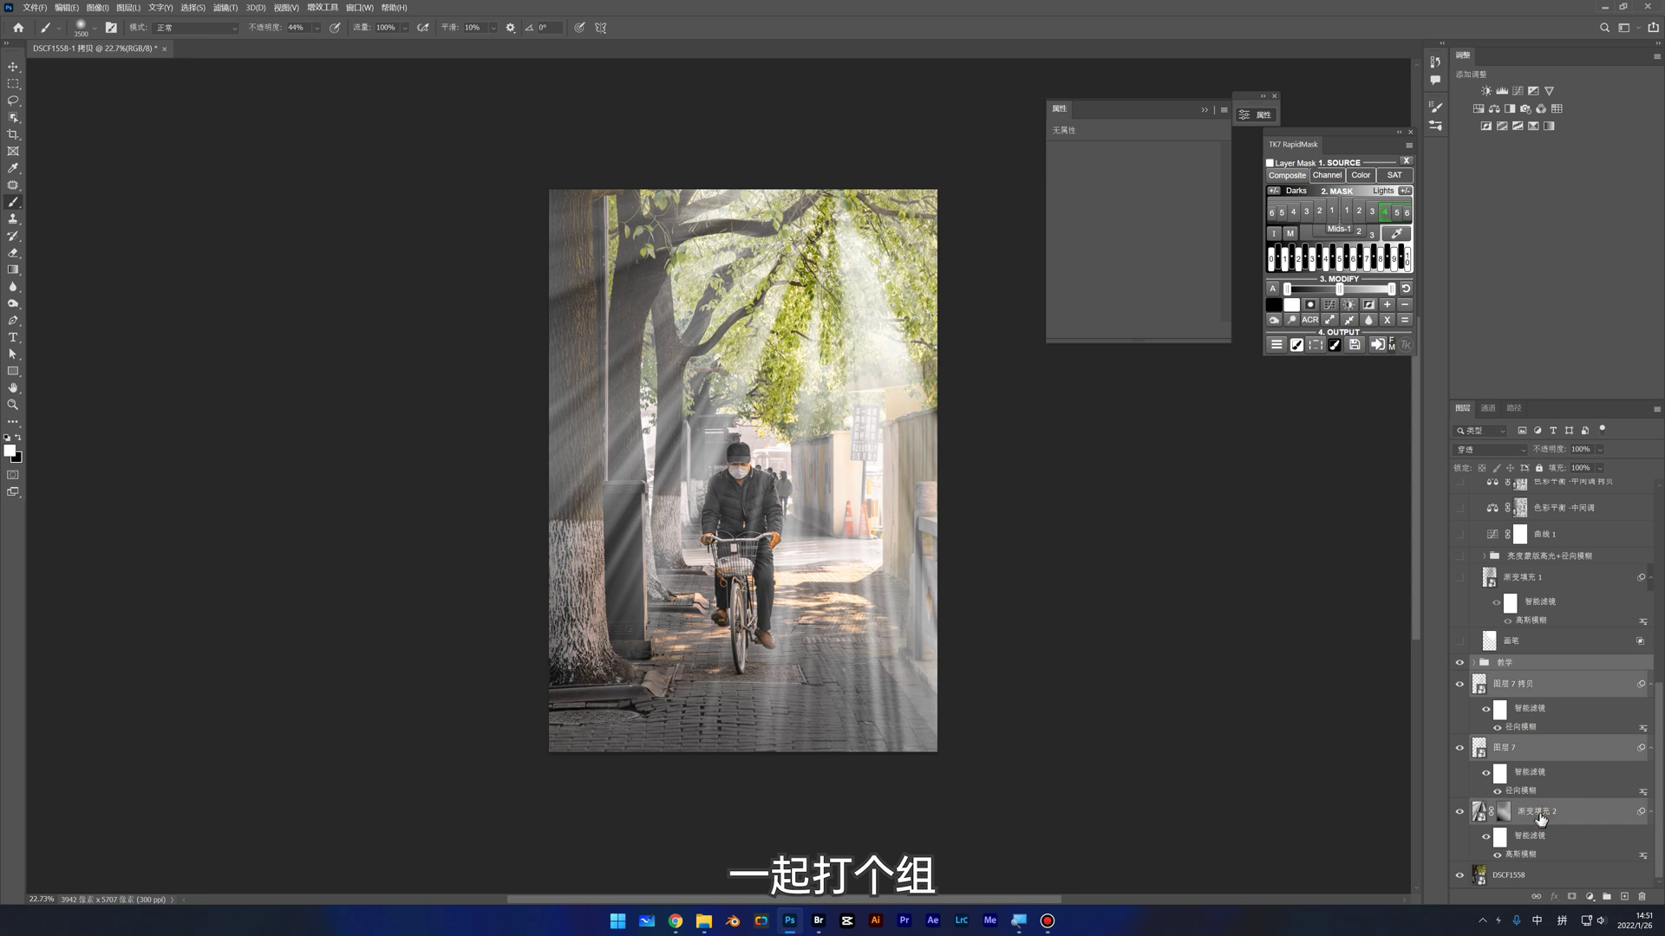
key("ctrl+g")
left_click(1571, 897)
Step: Paint black at 27% brush opacity on the light group's mask to soften rays over the tree trunk, right edge, ground and central beam
key("x")
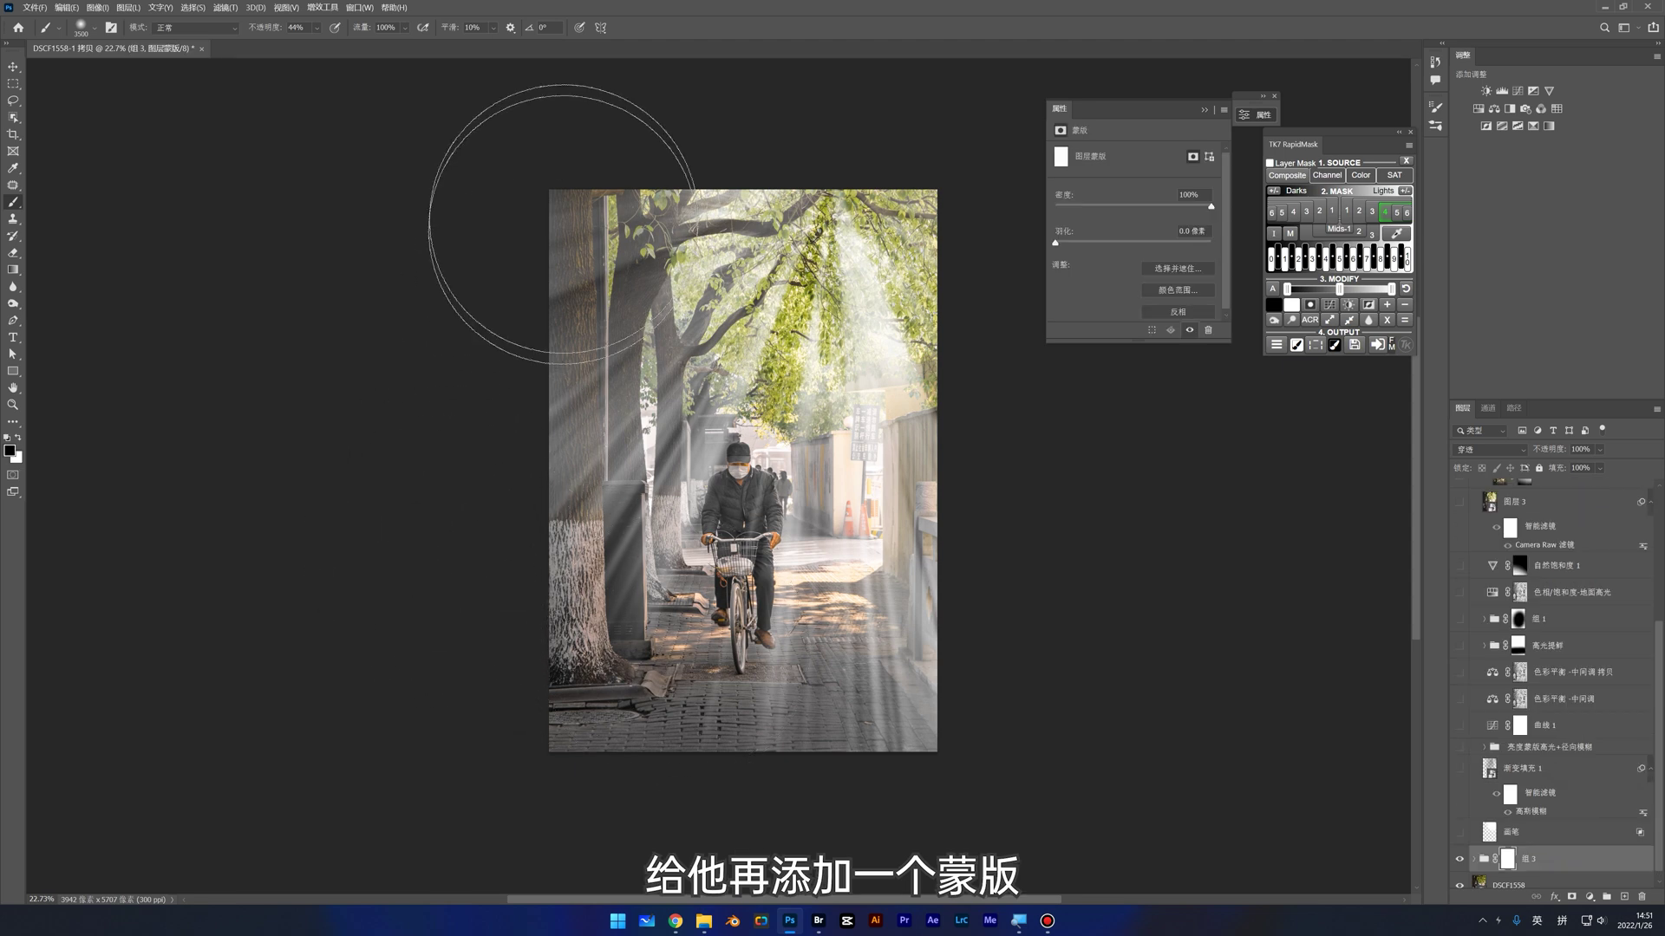
left_click_drag(269, 28, 253, 27)
mouse_move(479, 288)
left_mouse_down()
mouse_move(454, 341)
mouse_move(472, 613)
mouse_move(474, 556)
left_mouse_up()
mouse_move(483, 317)
left_mouse_down()
mouse_move(457, 573)
mouse_move(494, 754)
left_mouse_up()
left_click_drag(963, 444, 960, 573)
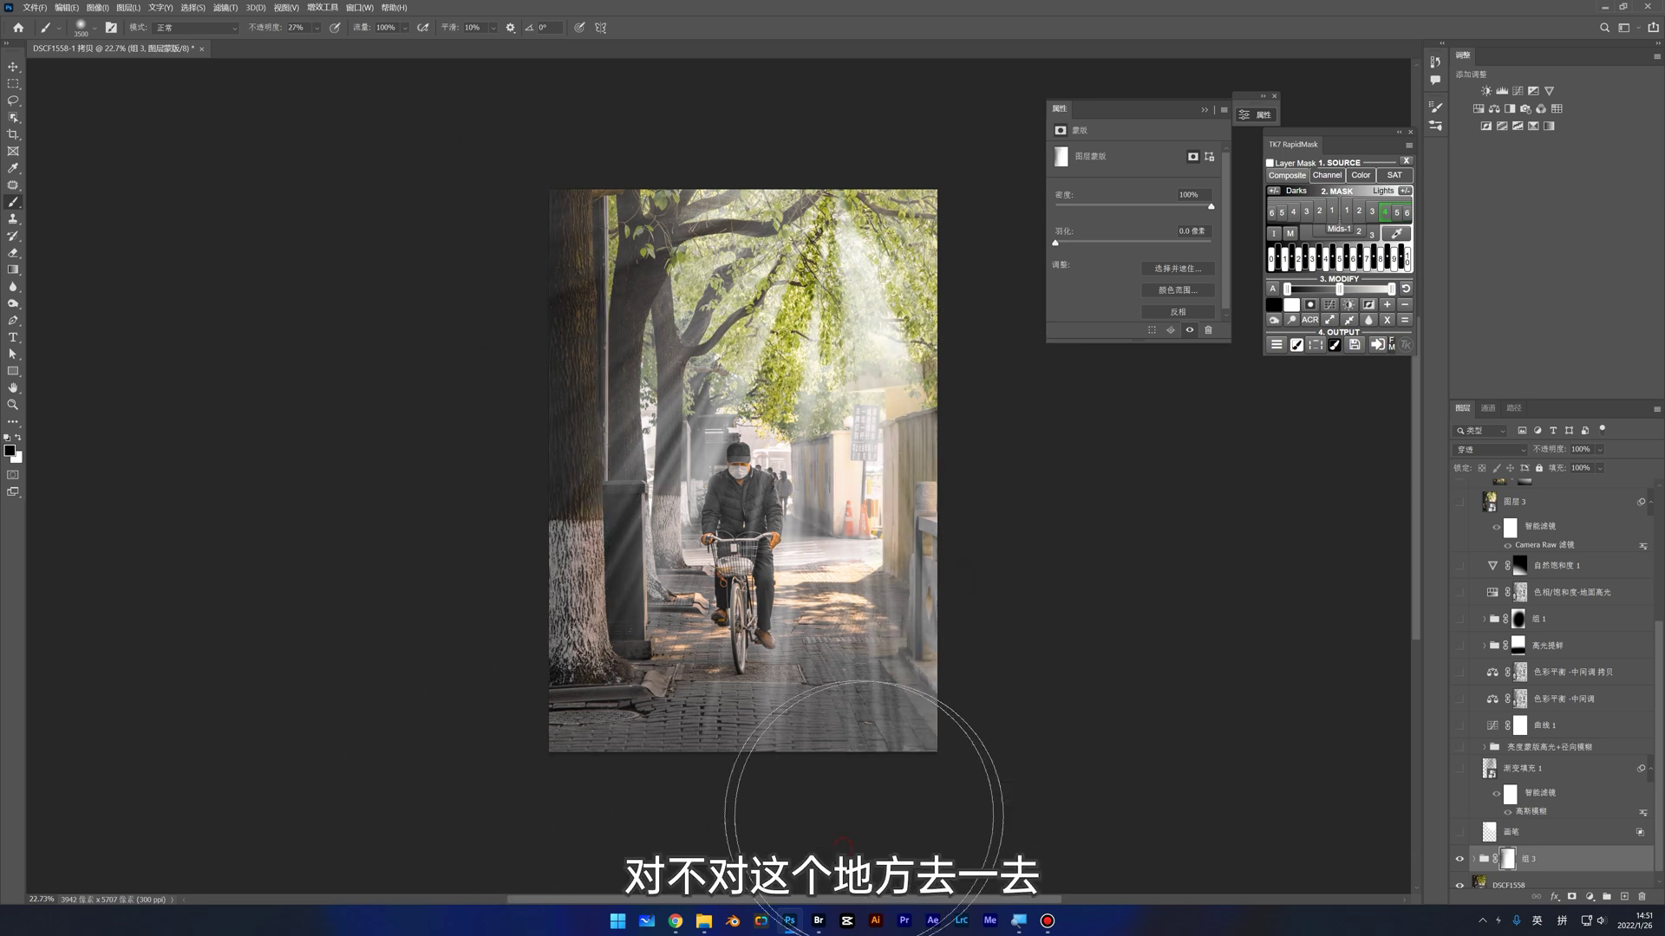
mouse_move(836, 809)
left_mouse_down()
mouse_move(932, 247)
mouse_move(871, 264)
left_mouse_up()
left_click(1483, 858)
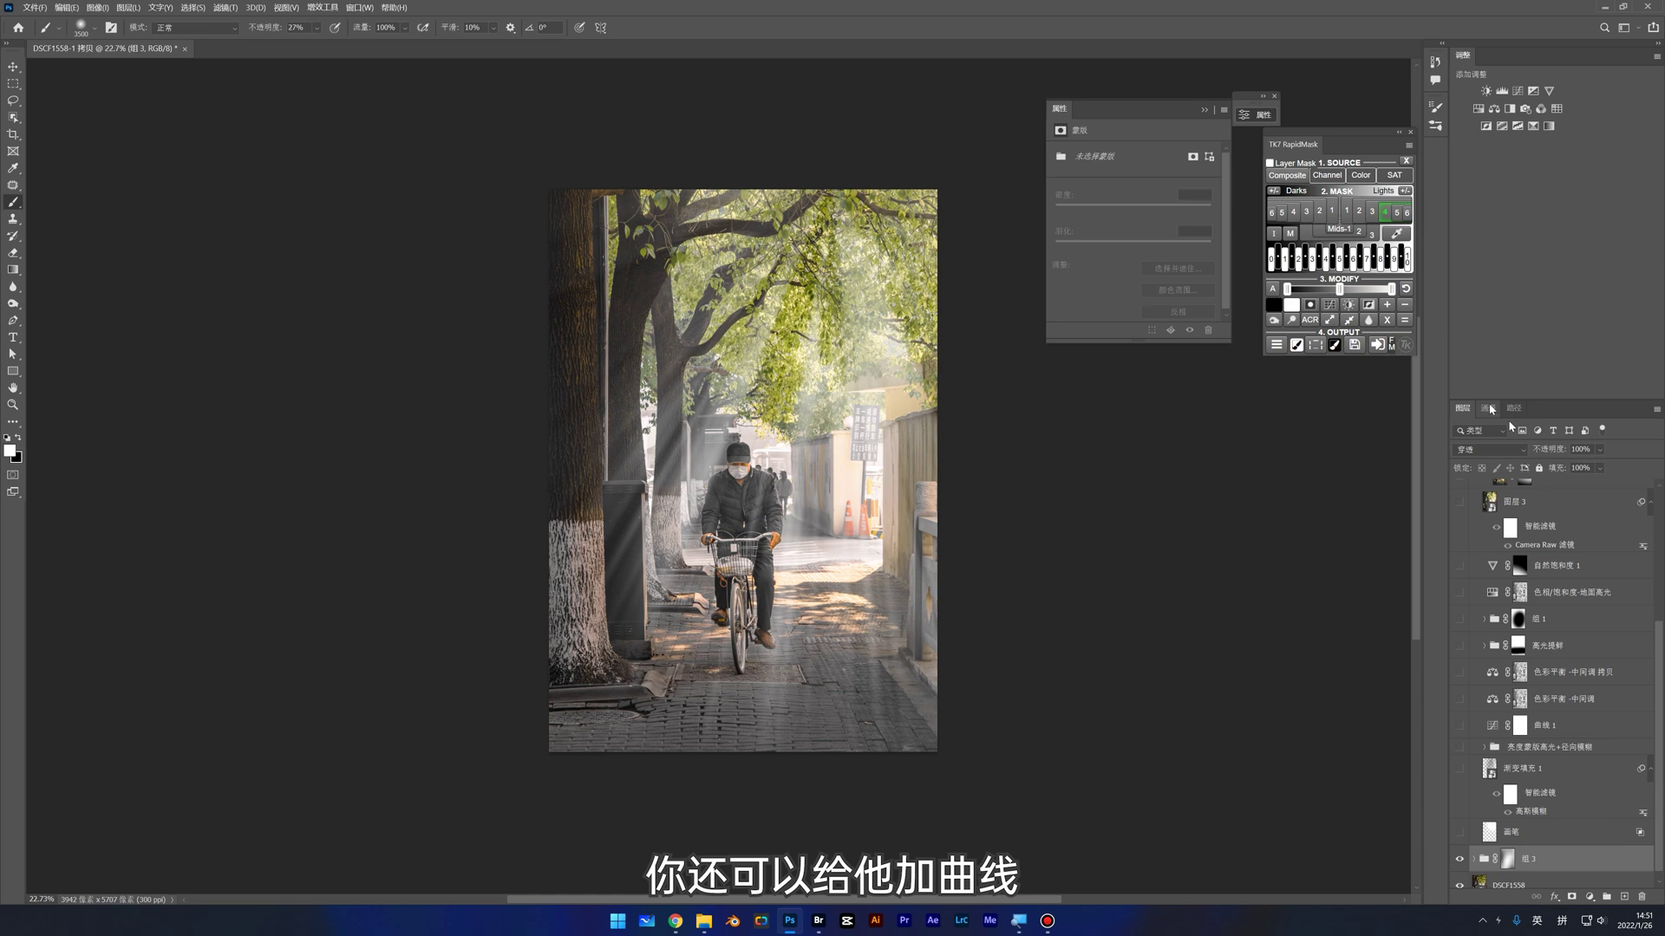
Step: Add a Curves adjustment above the light group with a contrast-boosting S-curve that darkens the shadows and lifts the highlights
left_click(1534, 89)
left_click_drag(1119, 278, 1114, 296)
left_click_drag(1163, 239, 1162, 226)
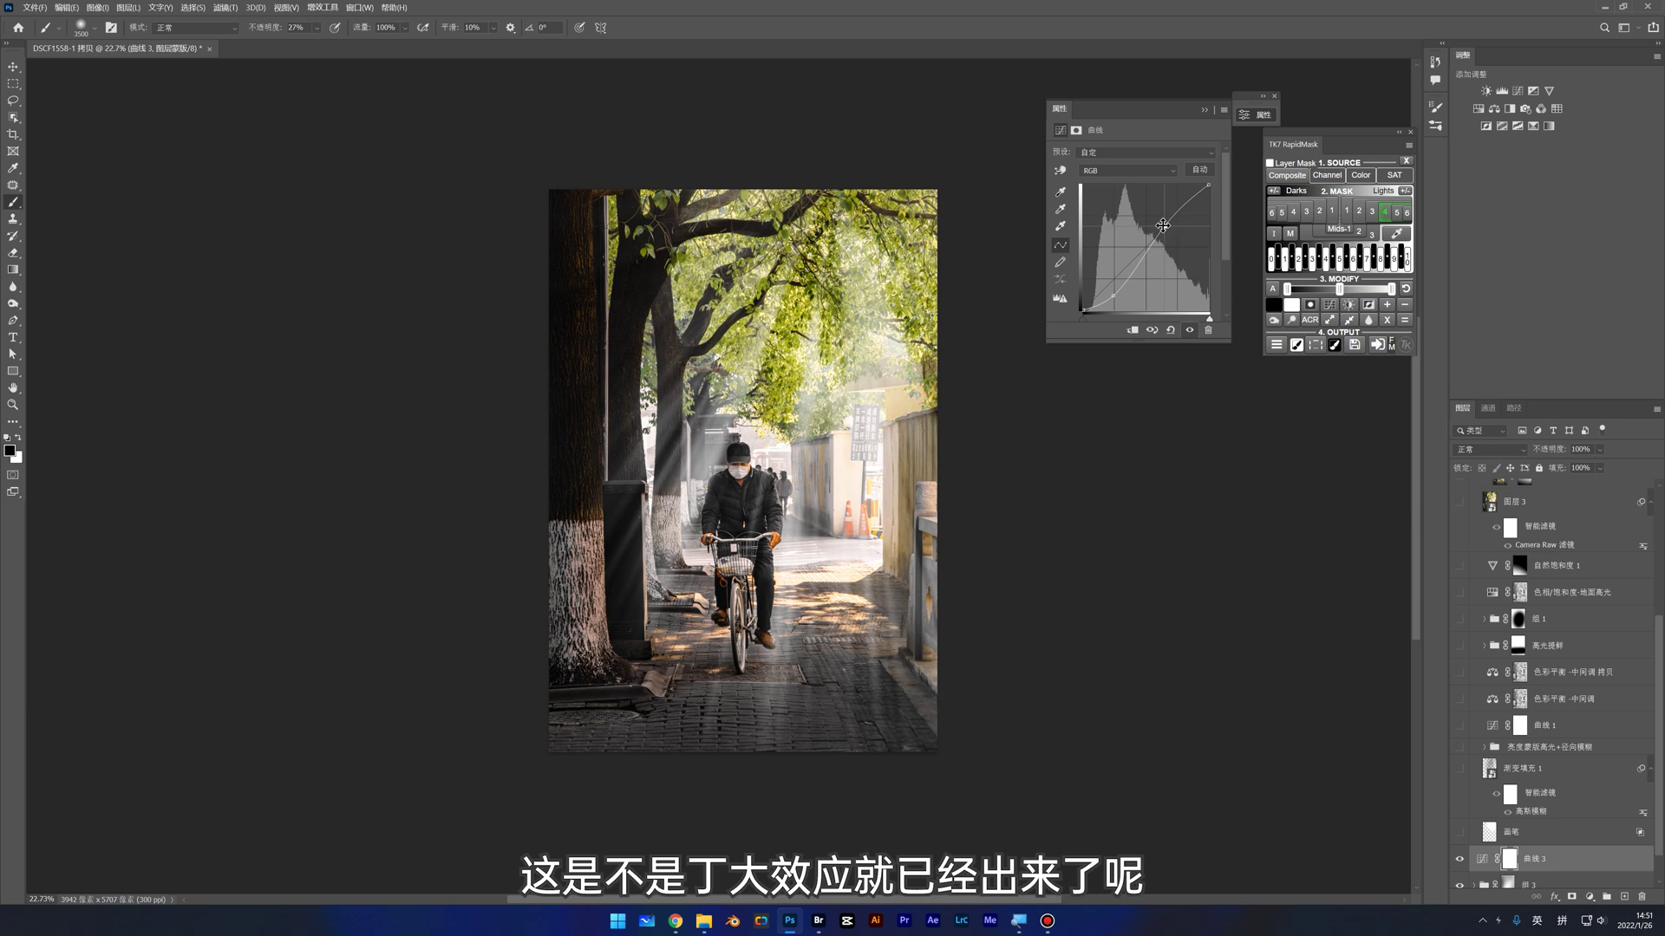